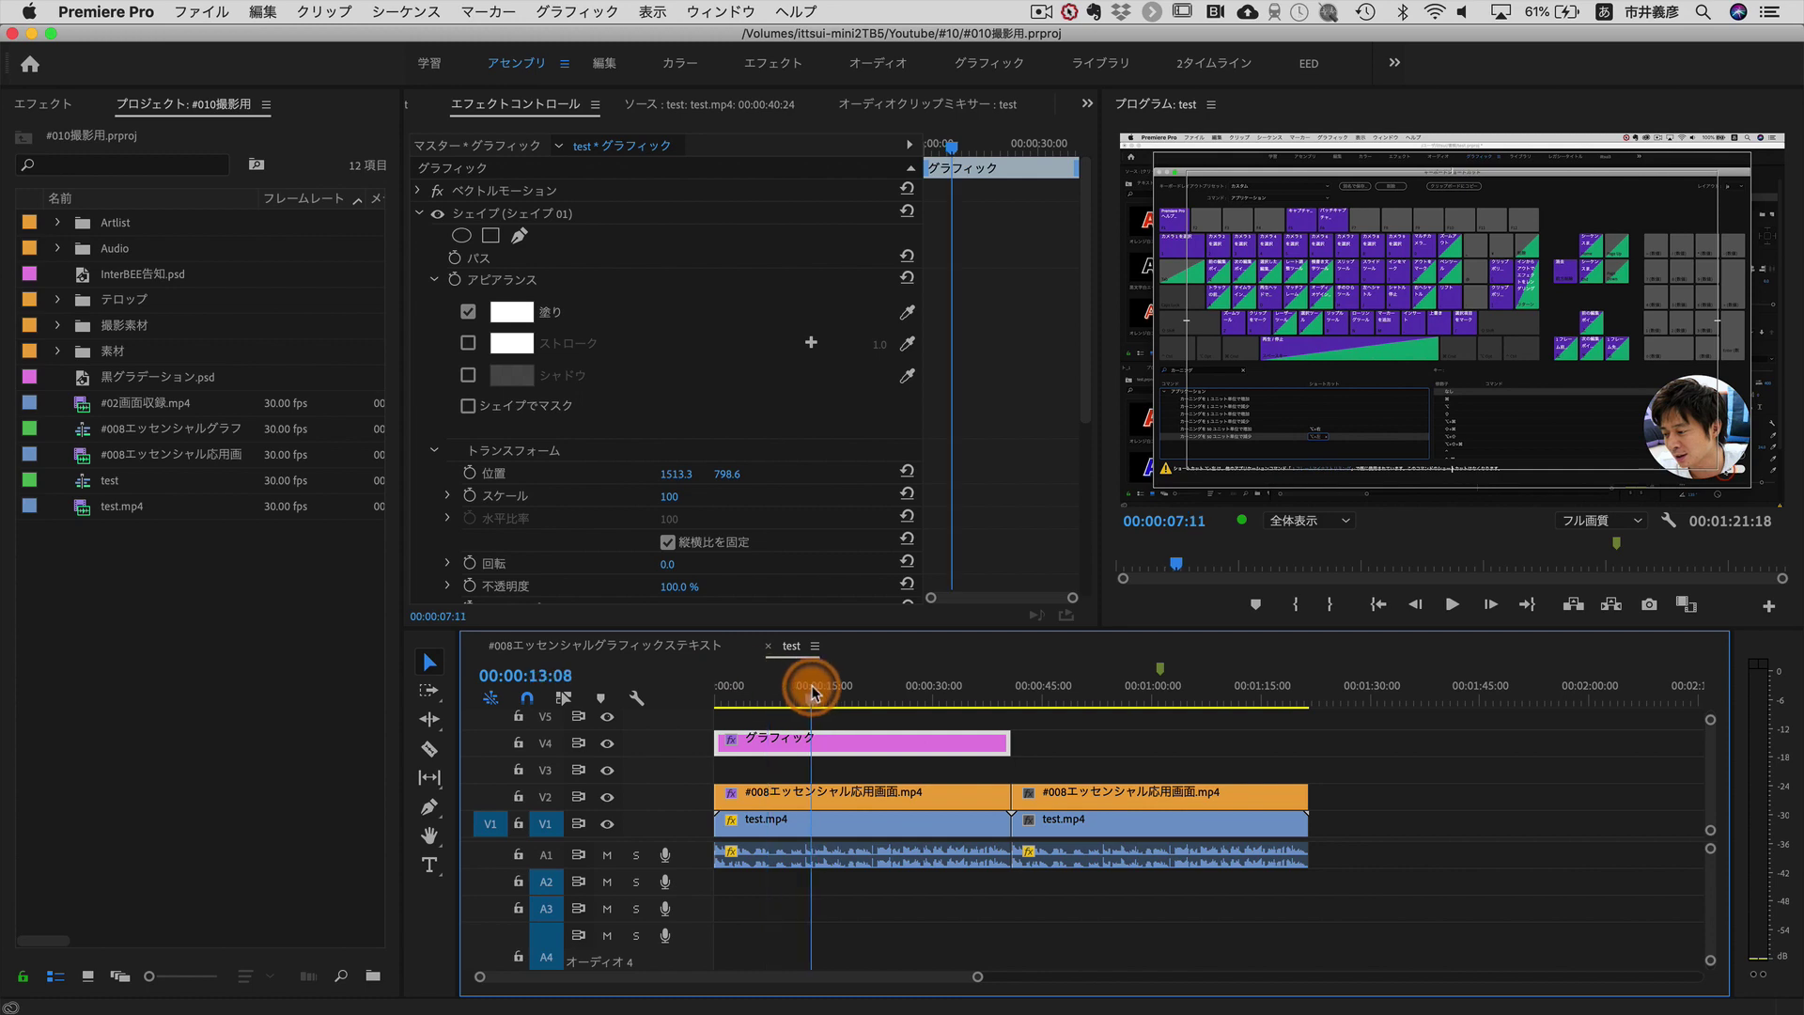
Scrub and play the finished circular picture-in-picture example in a maximized Program monitor, then restore it.
{"action": "mouse_move", "coordinate": [768, 691]}
{"action": "left_mouse_down"}
{"action": "mouse_move", "coordinate": [795, 719]}
{"action": "mouse_move", "coordinate": [855, 702]}
{"action": "left_mouse_up"}
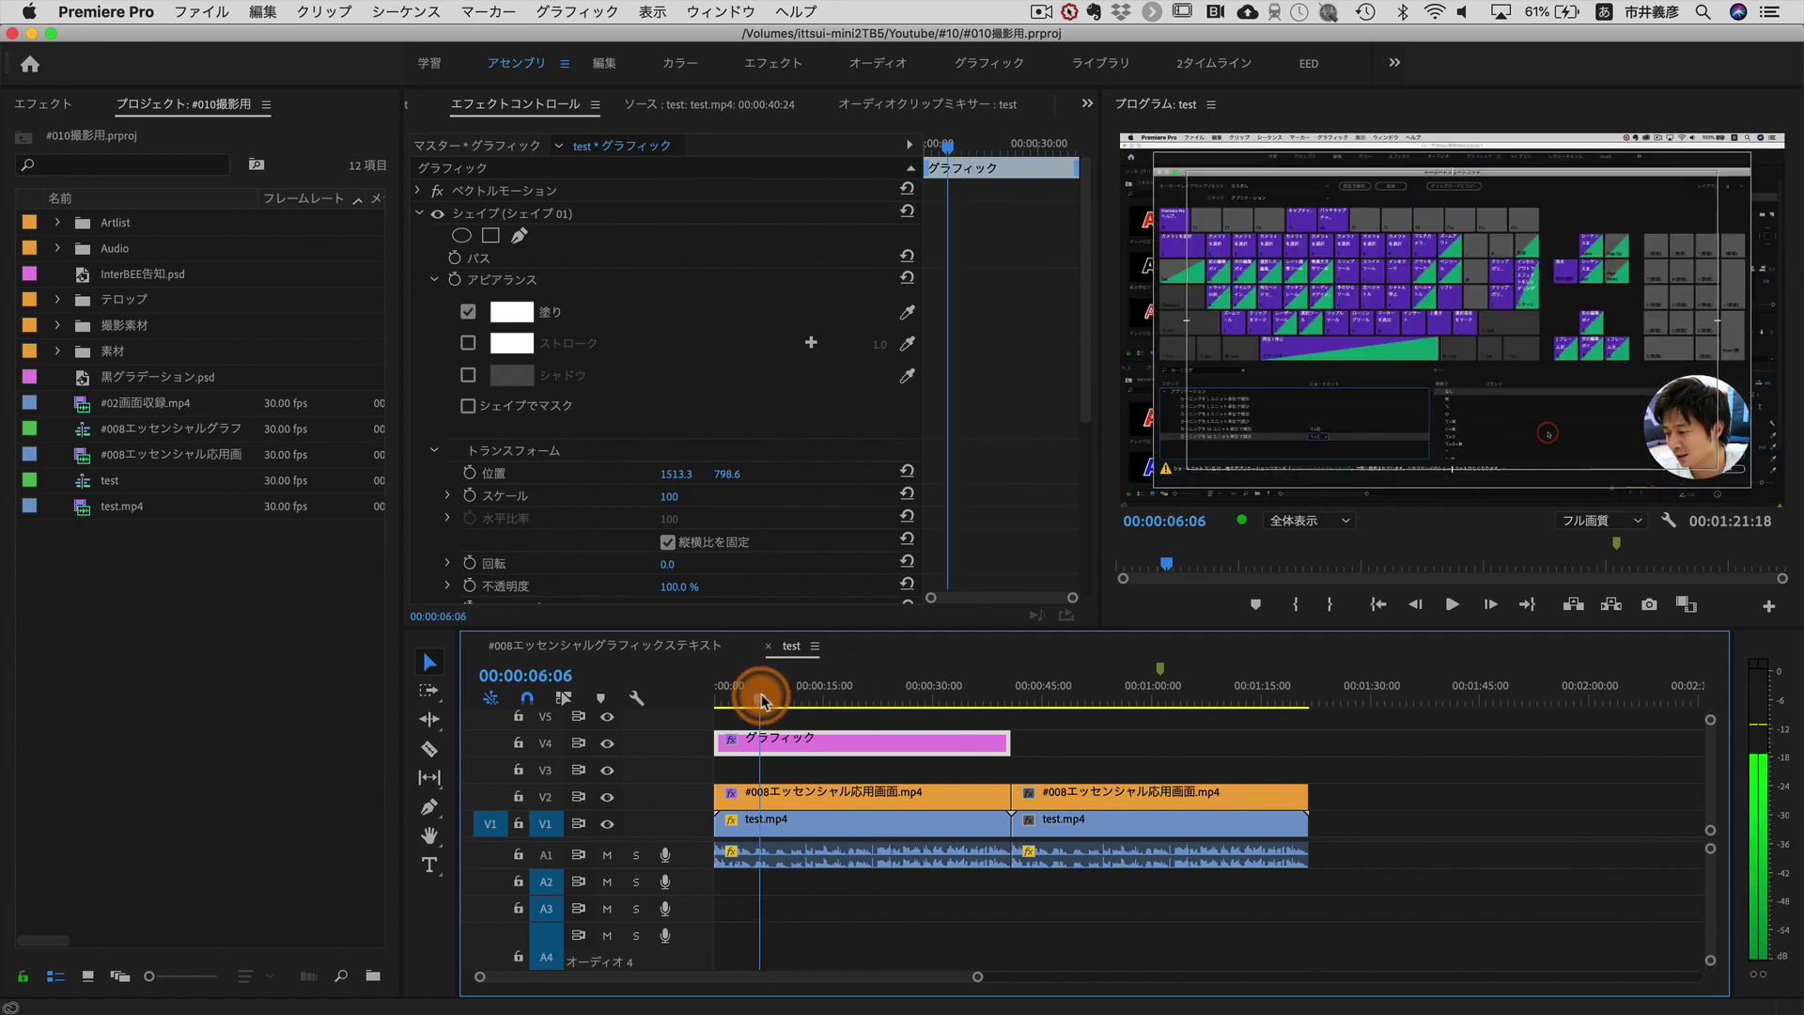
{"action": "left_click_drag", "start_coordinate": [855, 702], "coordinate": [855, 708]}
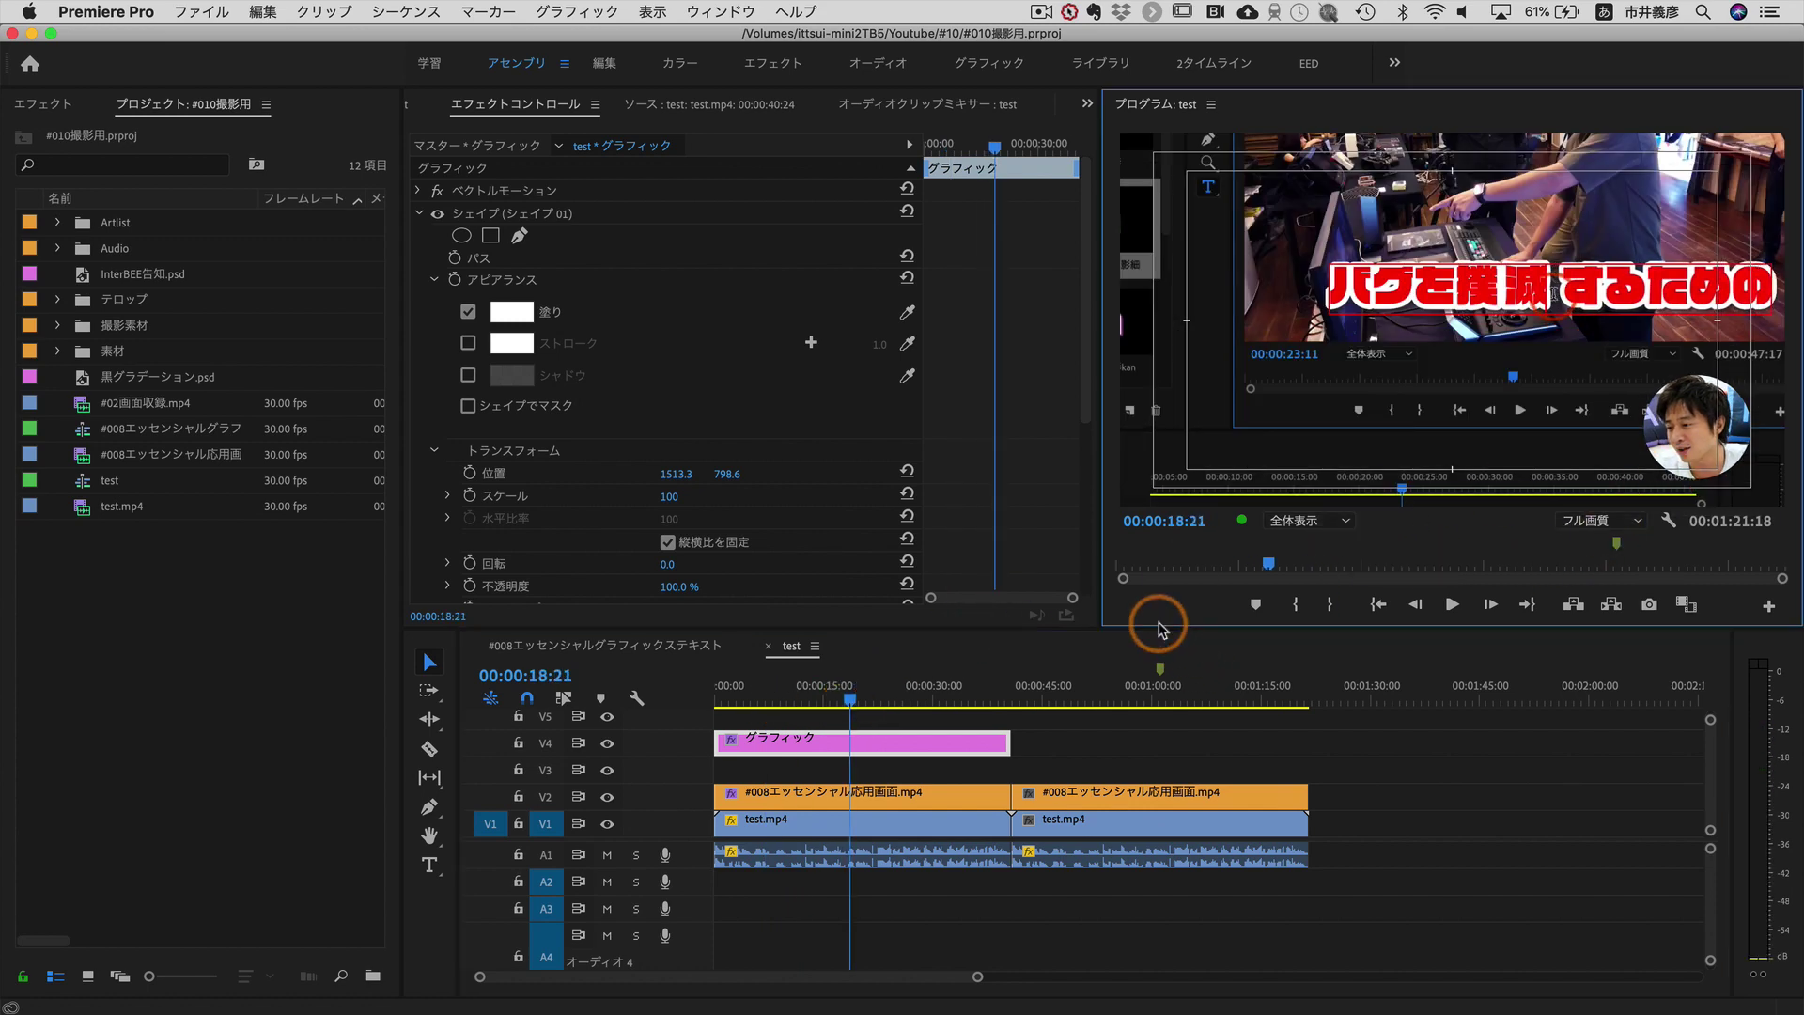
{"action": "key", "text": "grave"}
{"action": "key", "text": "space"}
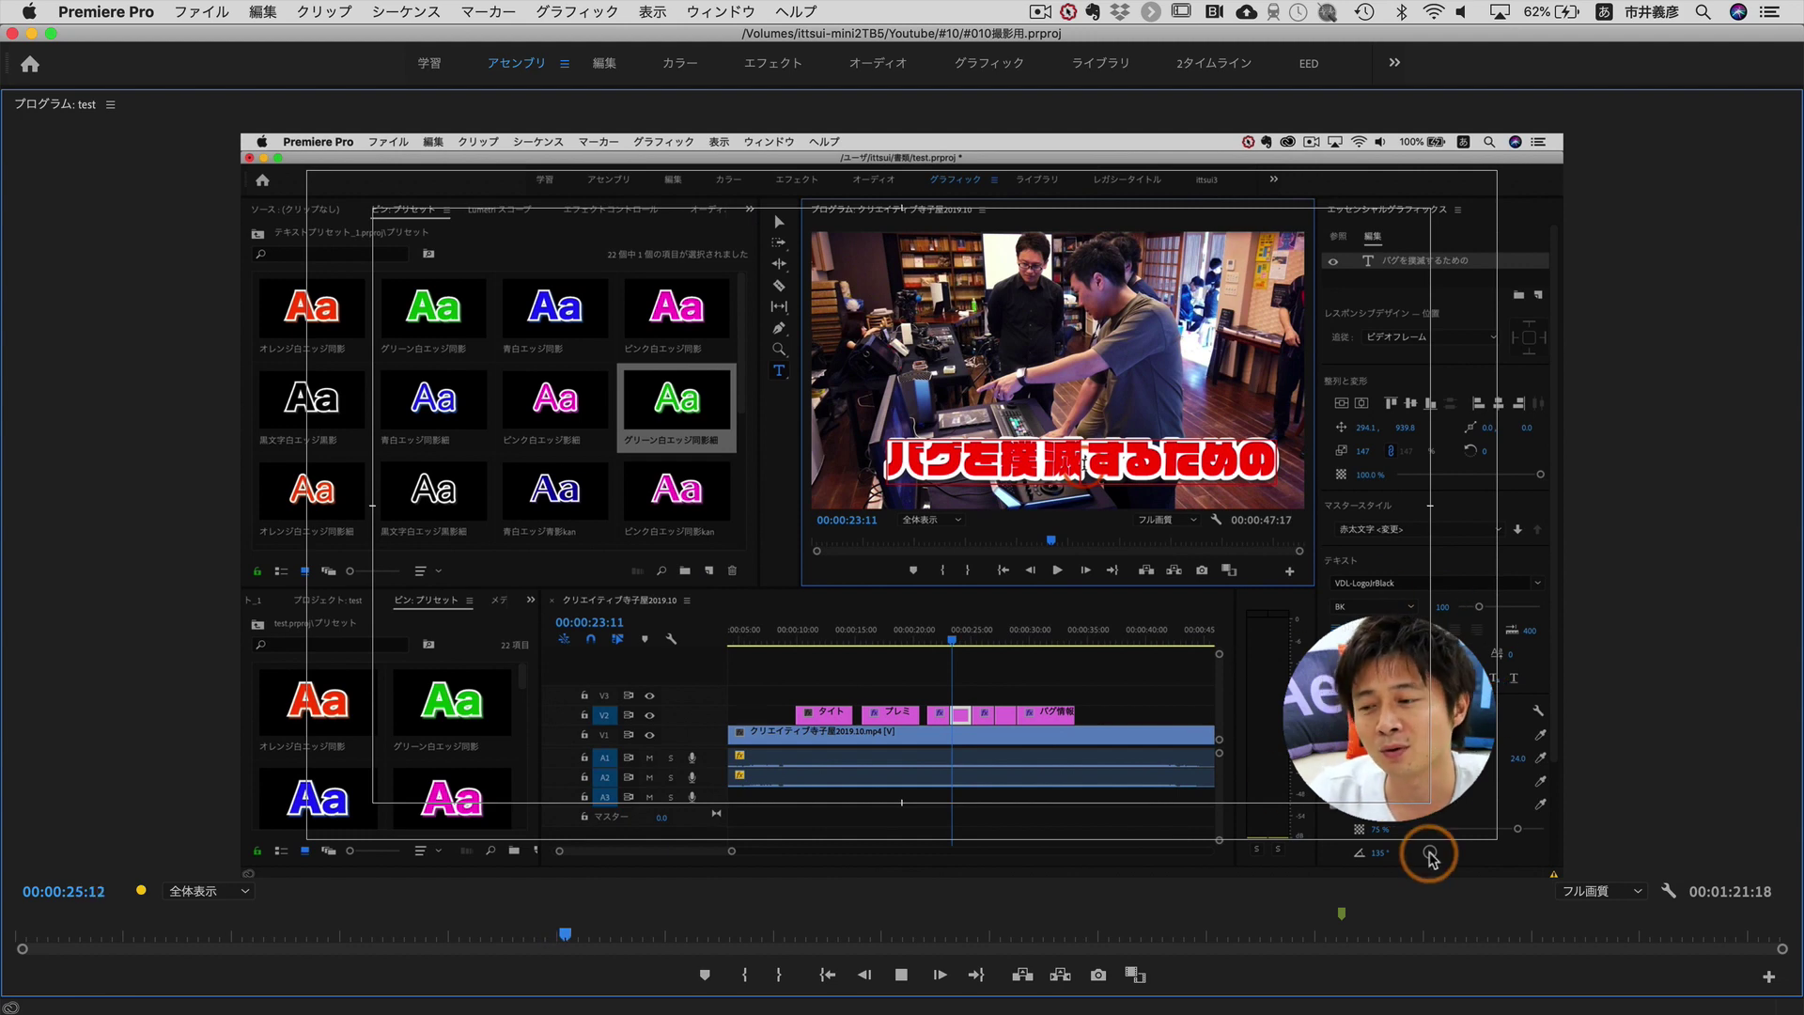
{"action": "key", "text": "grave"}
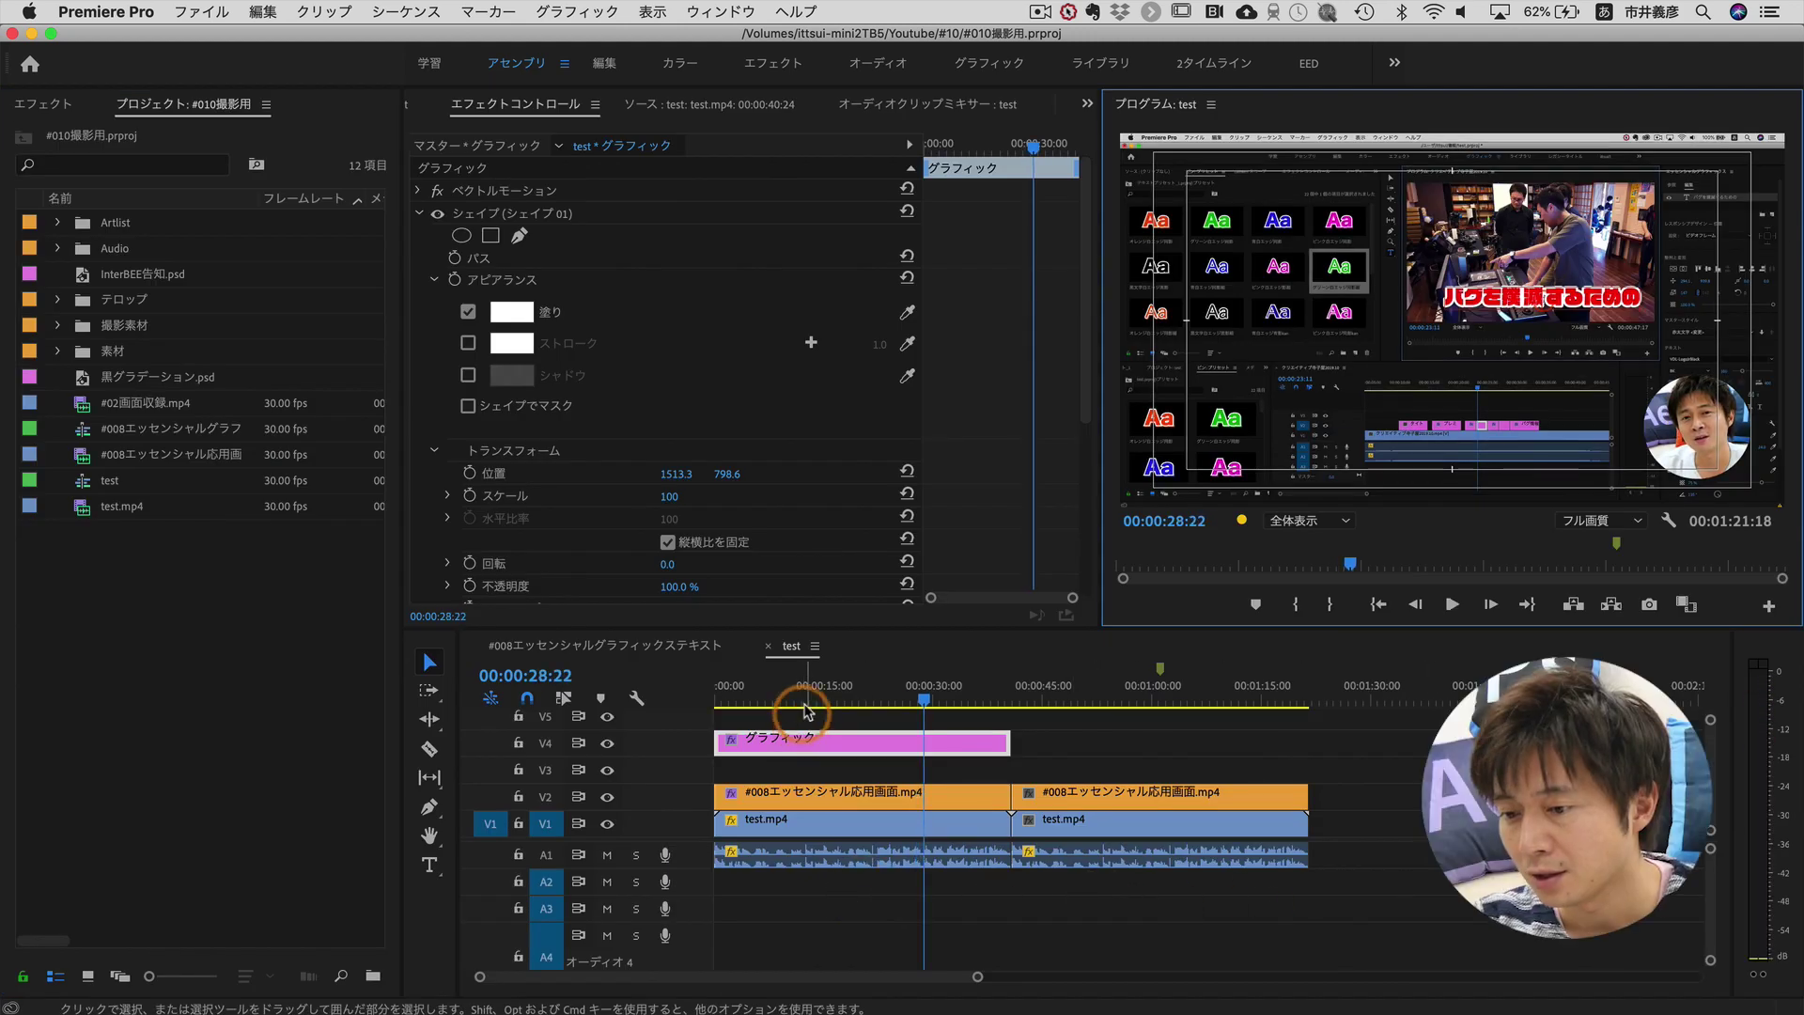
Move the playhead into the second half and select the second test.mp4 clip.
{"action": "left_click", "coordinate": [932, 703]}
{"action": "mouse_move", "coordinate": [932, 707]}
{"action": "left_mouse_down"}
{"action": "mouse_move", "coordinate": [949, 700]}
{"action": "mouse_move", "coordinate": [930, 703]}
{"action": "left_mouse_up"}
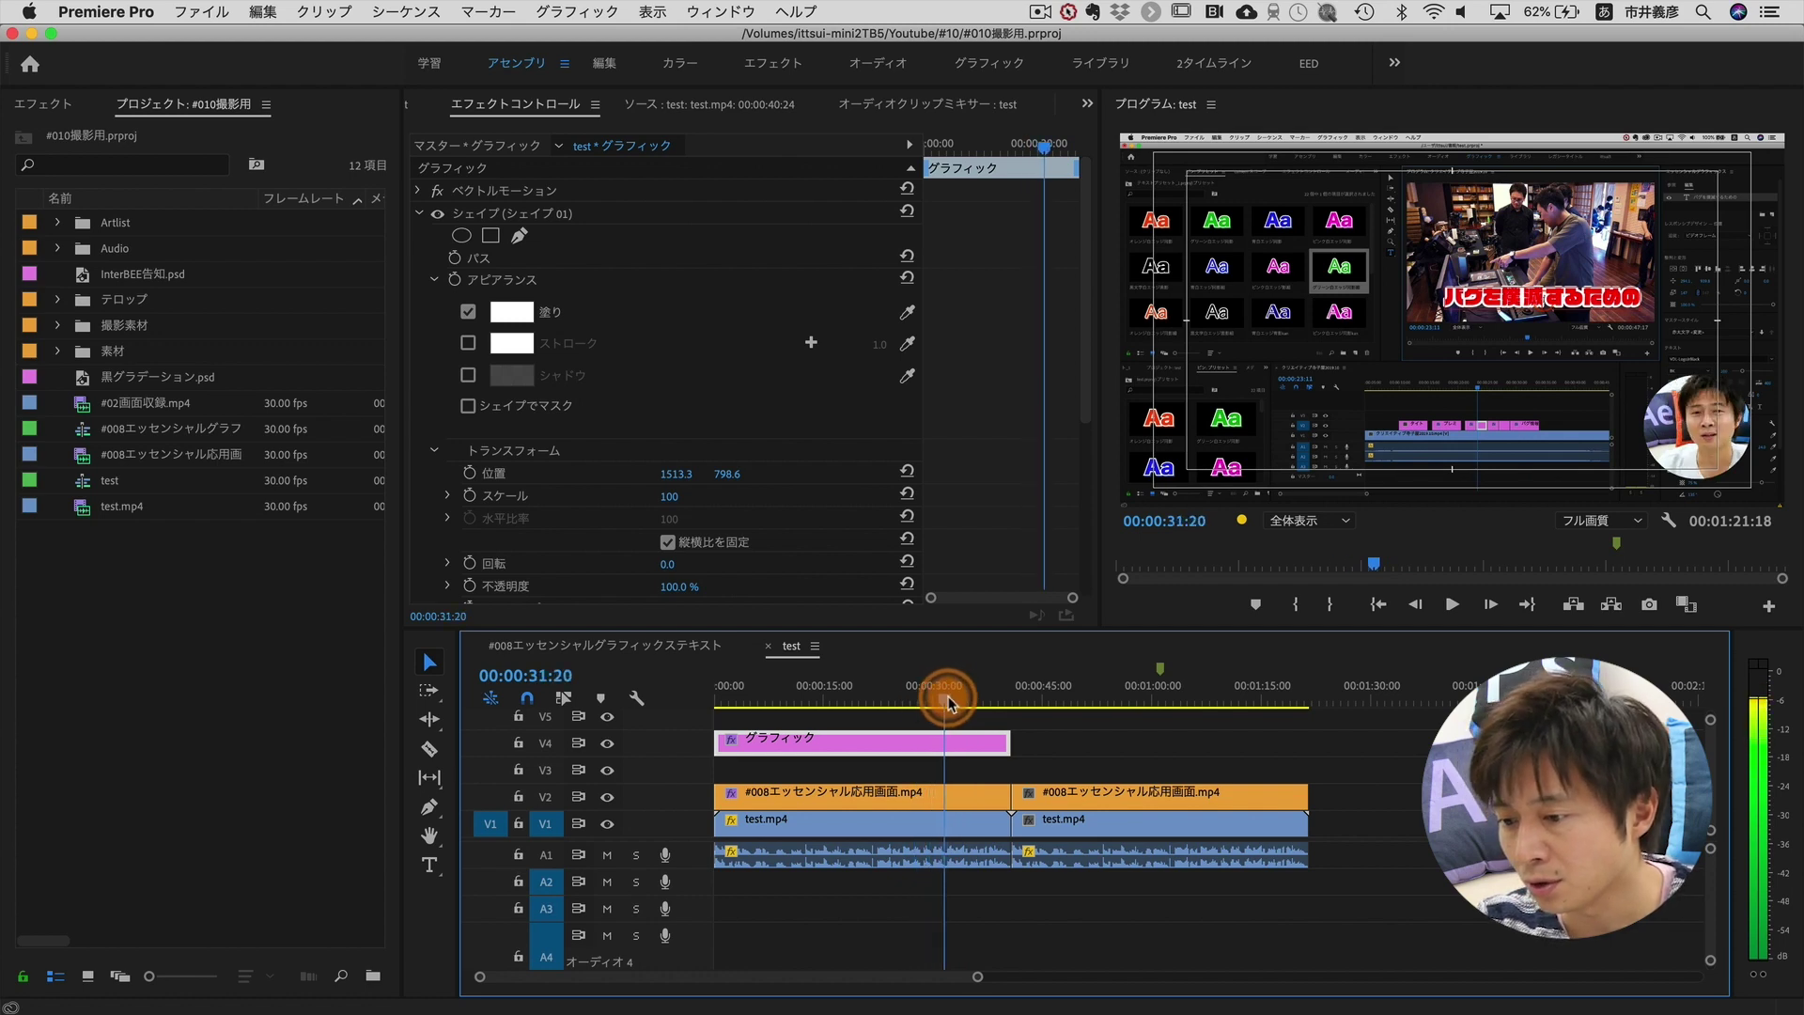
{"action": "left_click_drag", "start_coordinate": [932, 699], "coordinate": [1114, 700]}
{"action": "left_click", "coordinate": [1126, 831]}
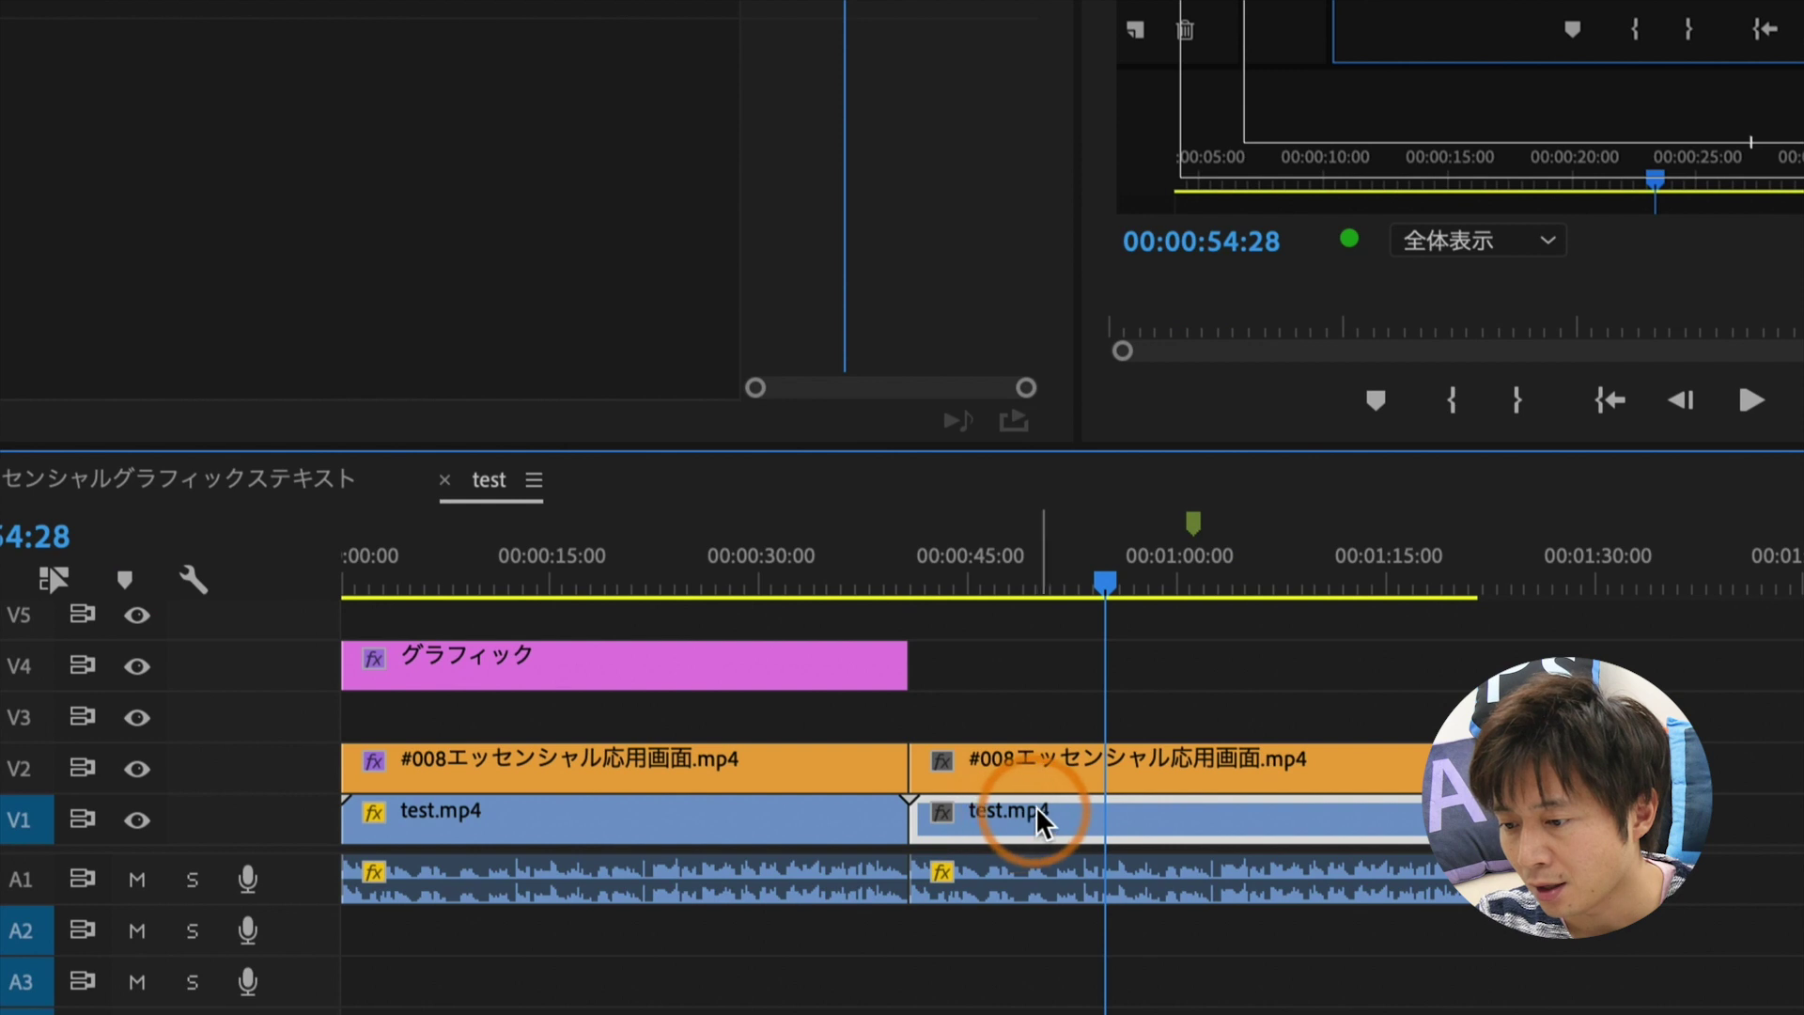
{"action": "left_click", "coordinate": [1058, 769]}
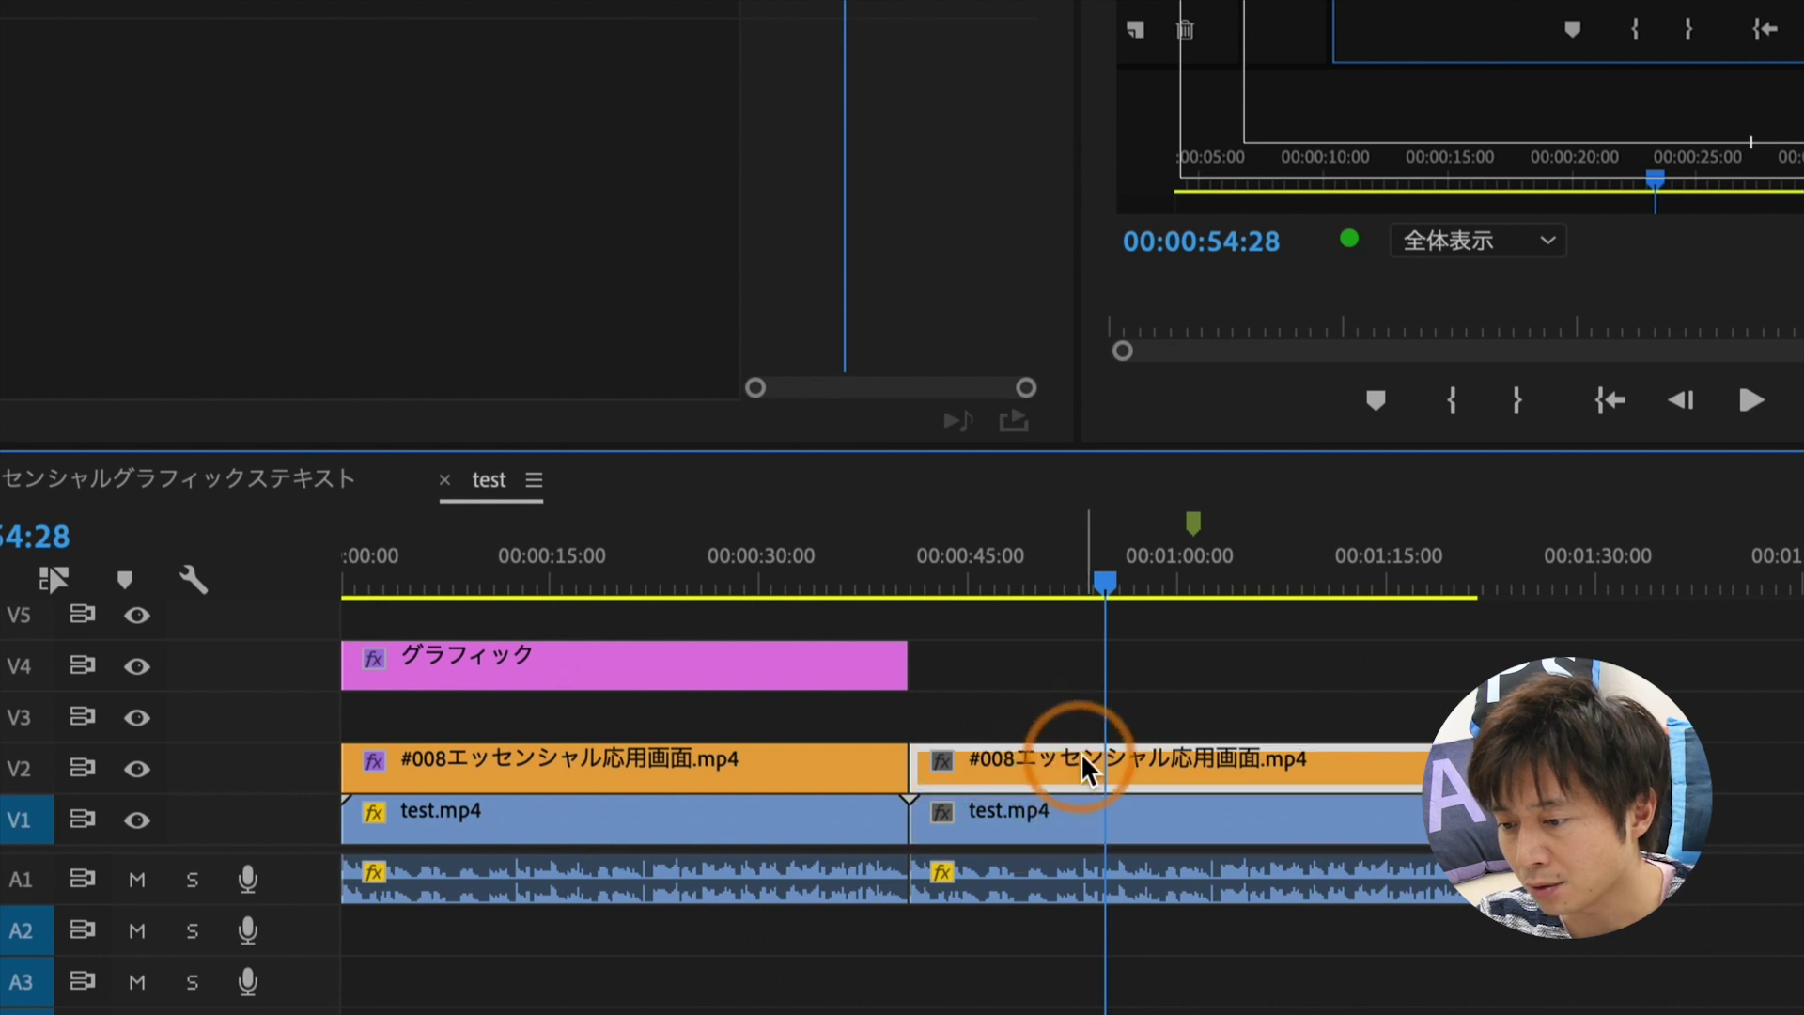
{"action": "left_click", "coordinate": [1086, 802]}
{"action": "left_click", "coordinate": [1084, 763]}
{"action": "left_click", "coordinate": [1085, 802]}
{"action": "left_click", "coordinate": [1084, 769]}
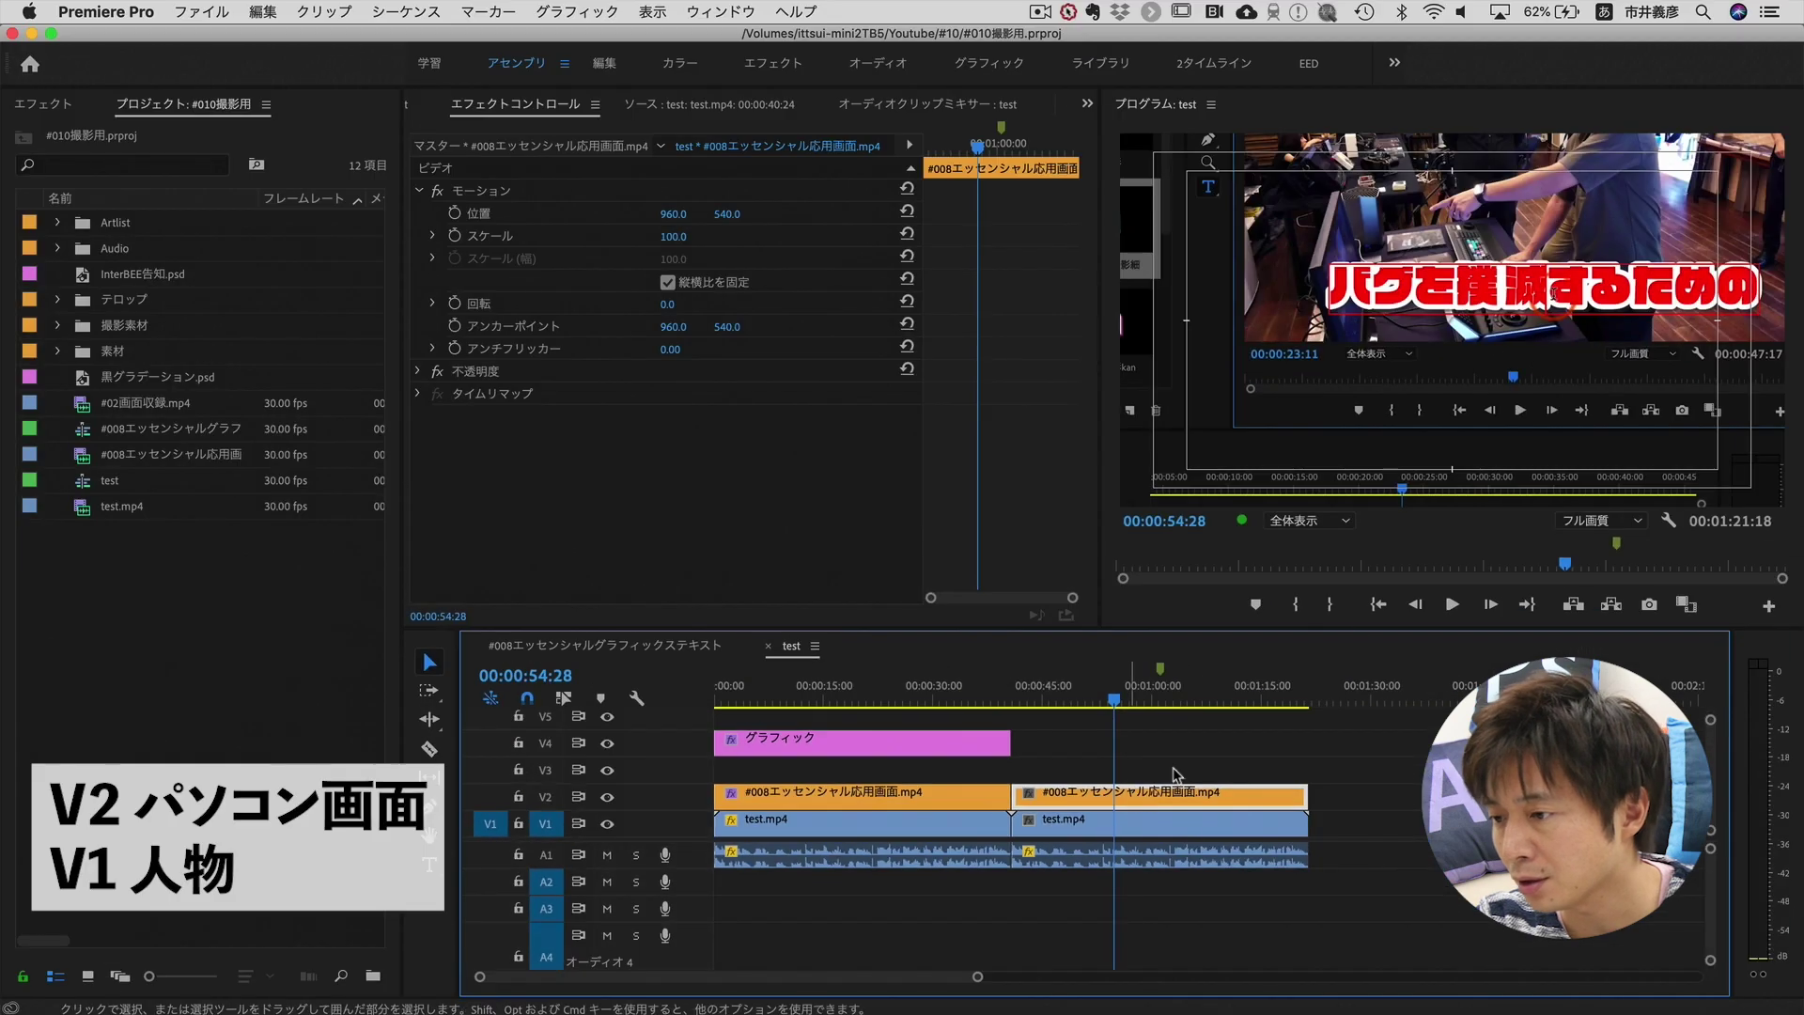
{"action": "mouse_move", "coordinate": [1200, 700]}
{"action": "left_mouse_down"}
{"action": "mouse_move", "coordinate": [1215, 703]}
{"action": "mouse_move", "coordinate": [1128, 703]}
{"action": "mouse_move", "coordinate": [1259, 702]}
{"action": "mouse_move", "coordinate": [1161, 703]}
{"action": "left_mouse_up"}
{"action": "left_click", "coordinate": [1146, 799]}
{"action": "key", "text": "shift+e"}
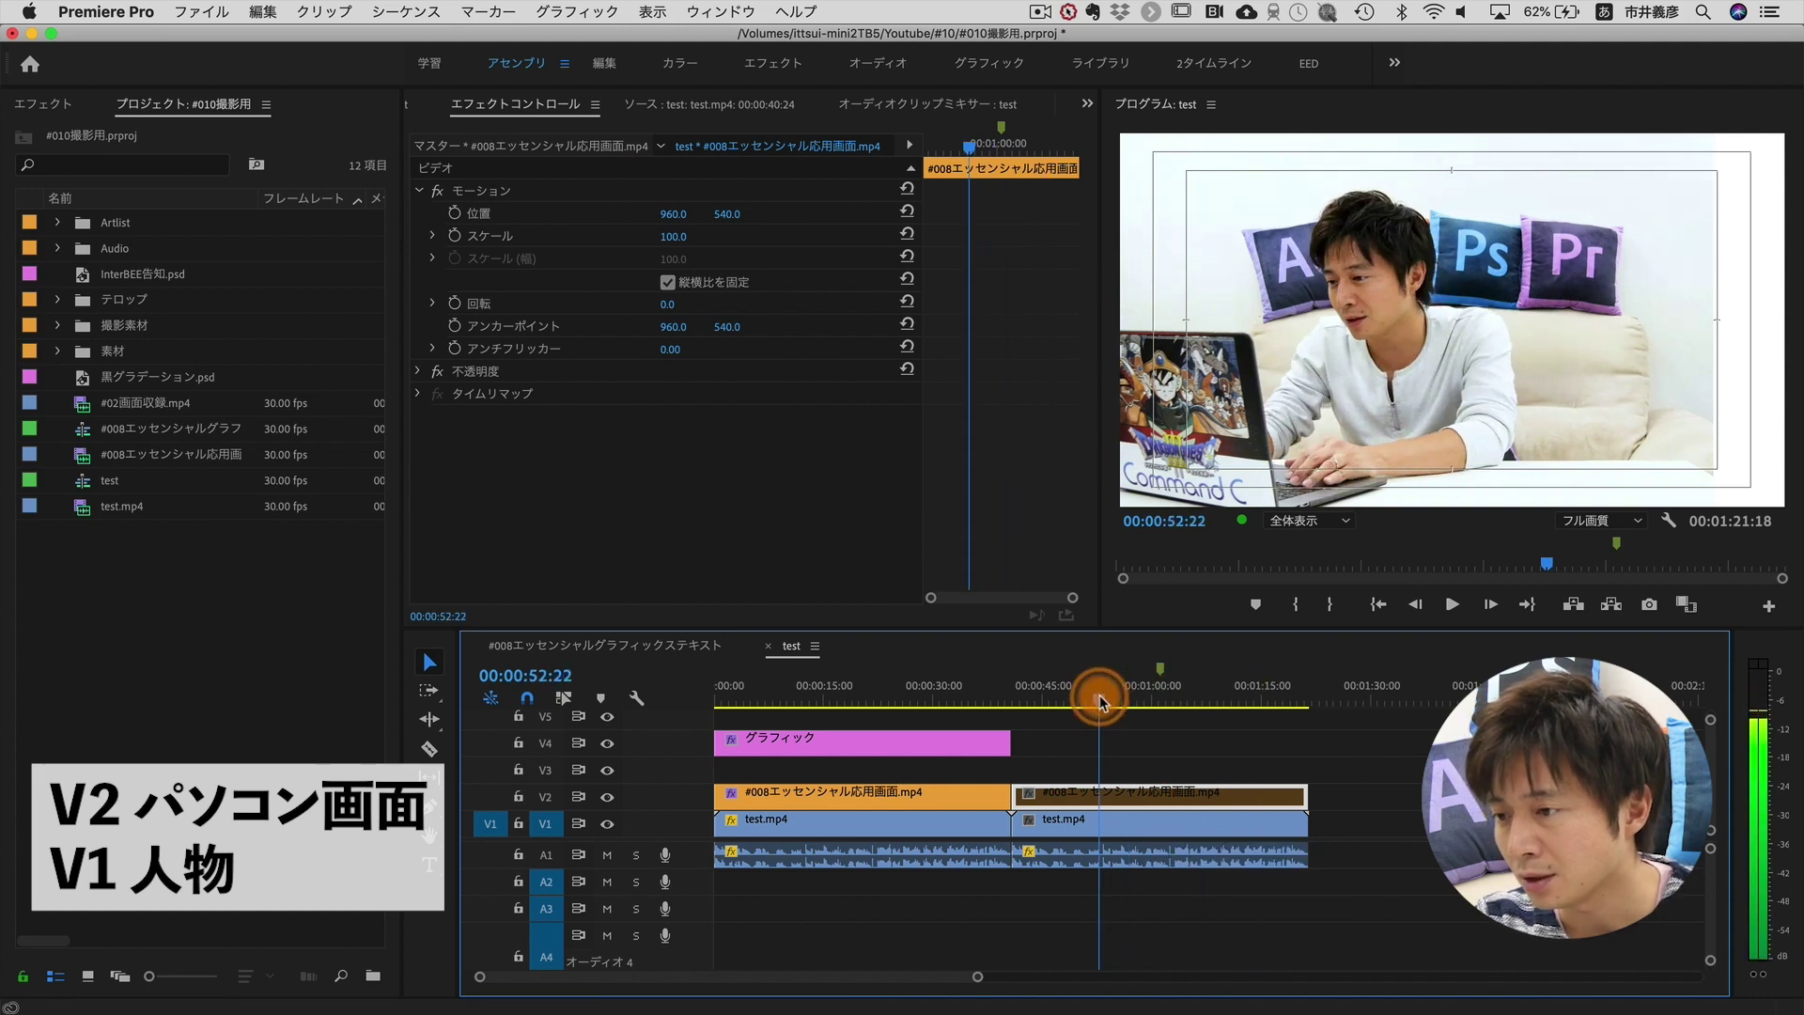
{"action": "left_click", "coordinate": [1137, 800]}
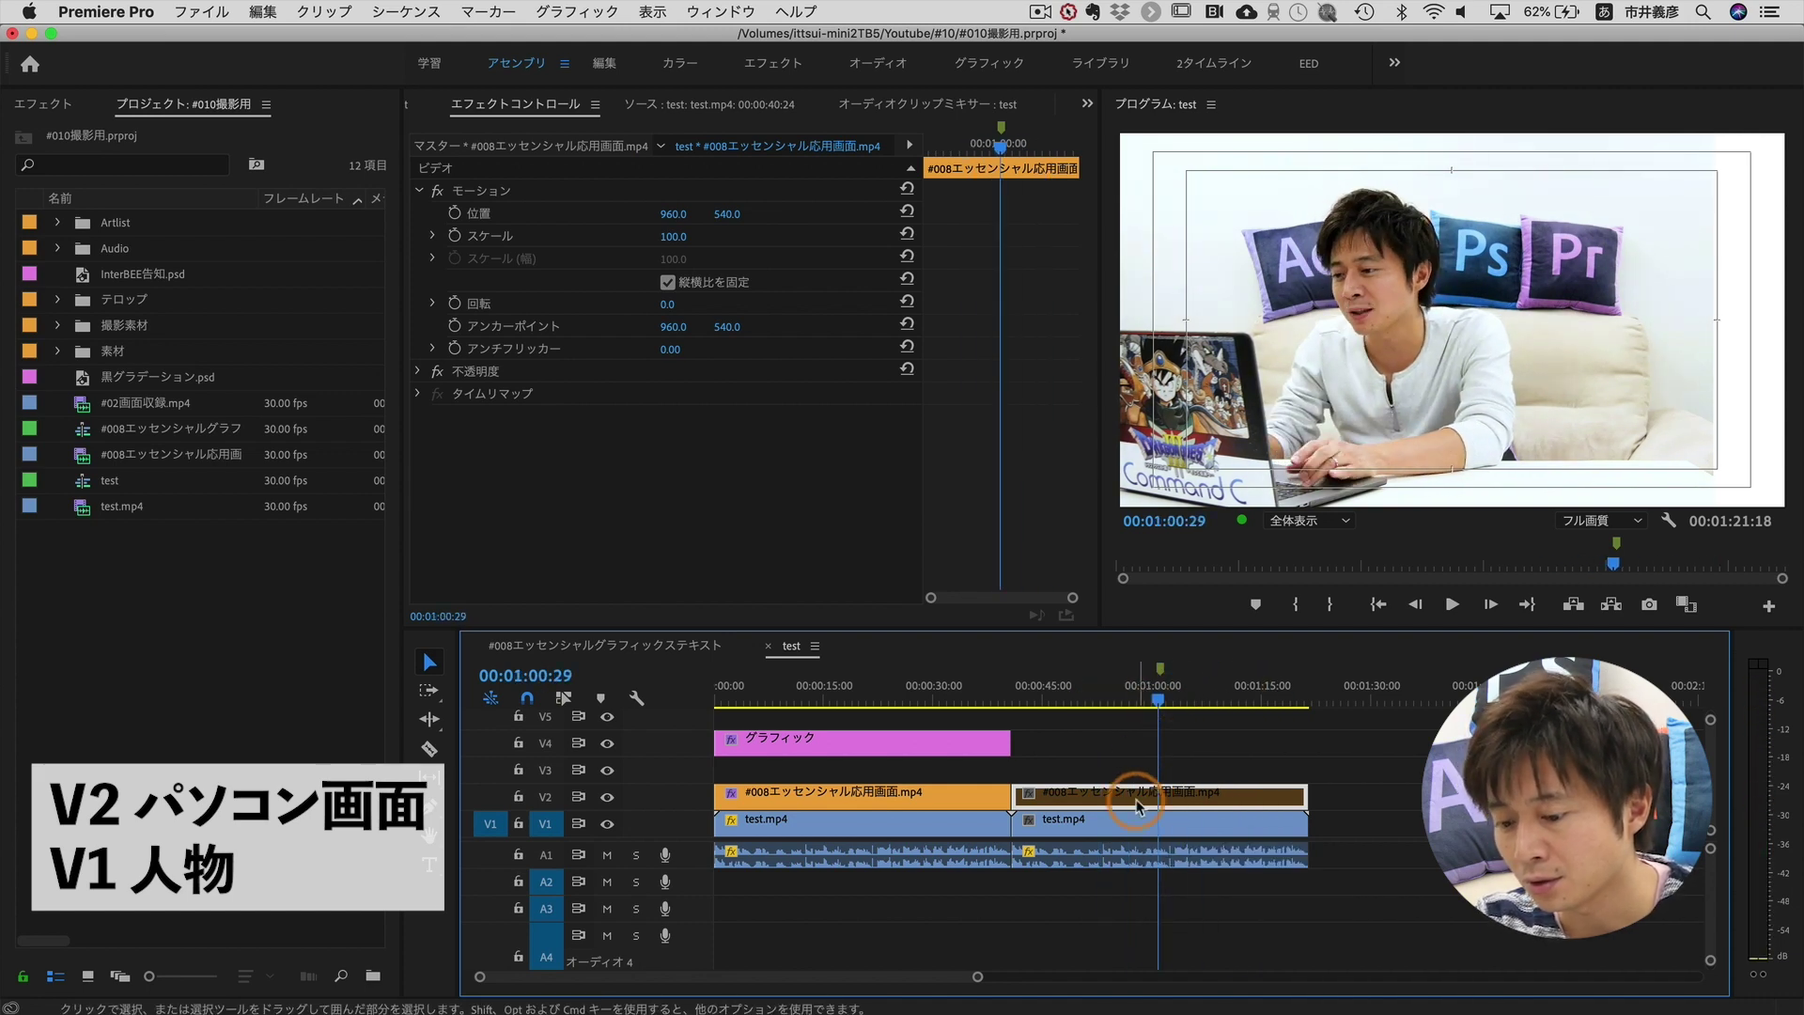
{"action": "key", "text": "shift+e"}
{"action": "left_click", "coordinate": [1114, 700]}
{"action": "left_click", "coordinate": [1125, 800]}
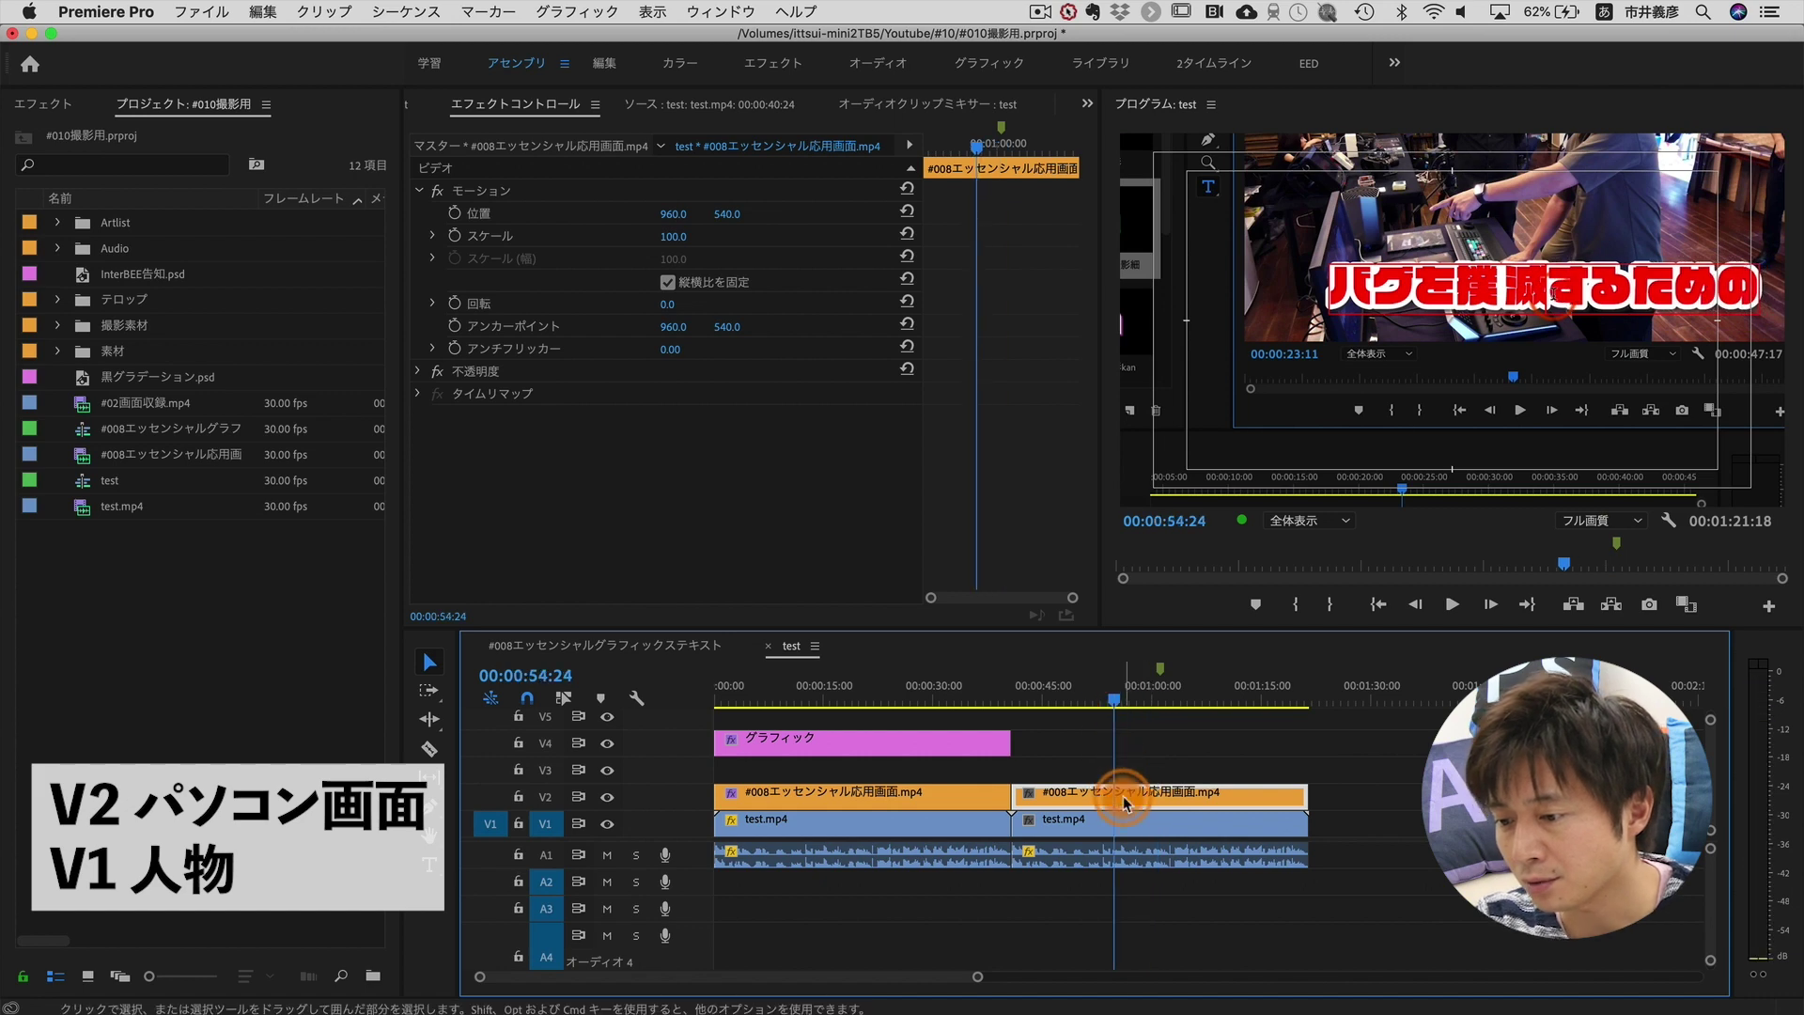
{"action": "left_click", "coordinate": [1127, 821]}
{"action": "left_click", "coordinate": [1126, 798]}
{"action": "left_click", "coordinate": [1097, 700]}
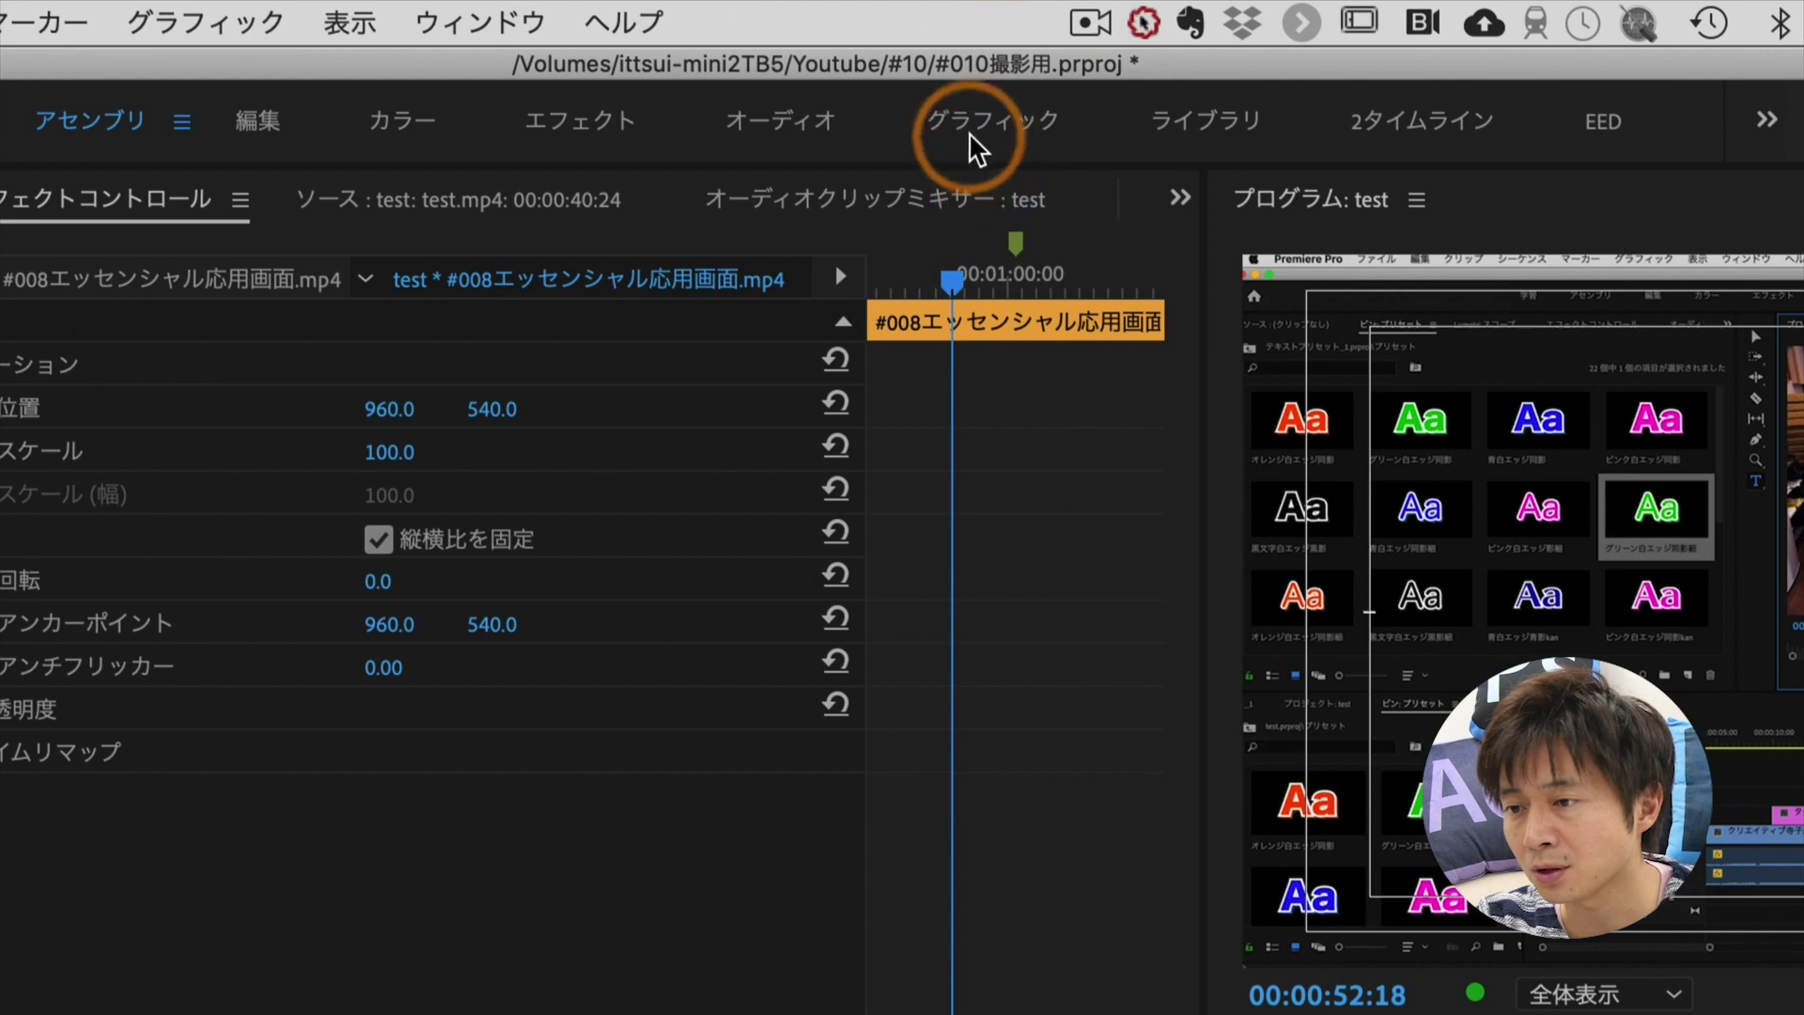
In the Graphics workspace at 00:00:42:17, draw a white circle in the frame's lower right with the Ellipse tool.
{"action": "left_click", "coordinate": [989, 141]}
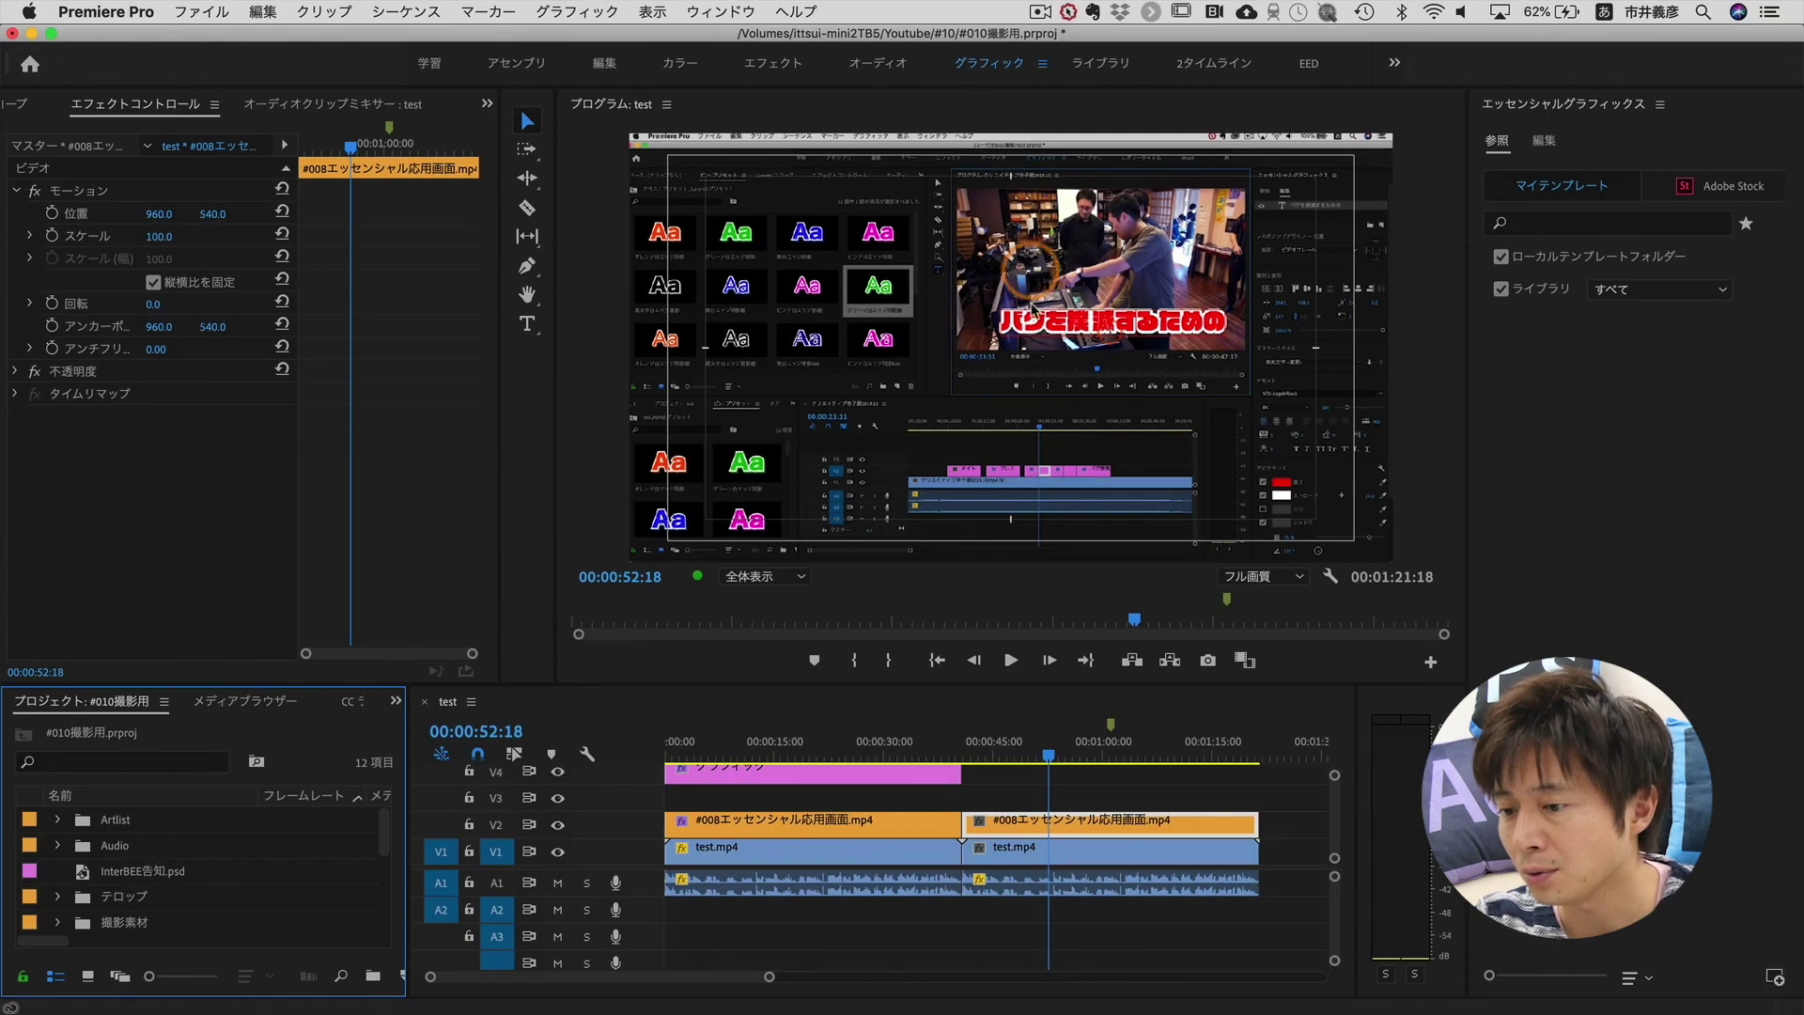
{"action": "left_click", "coordinate": [1126, 747]}
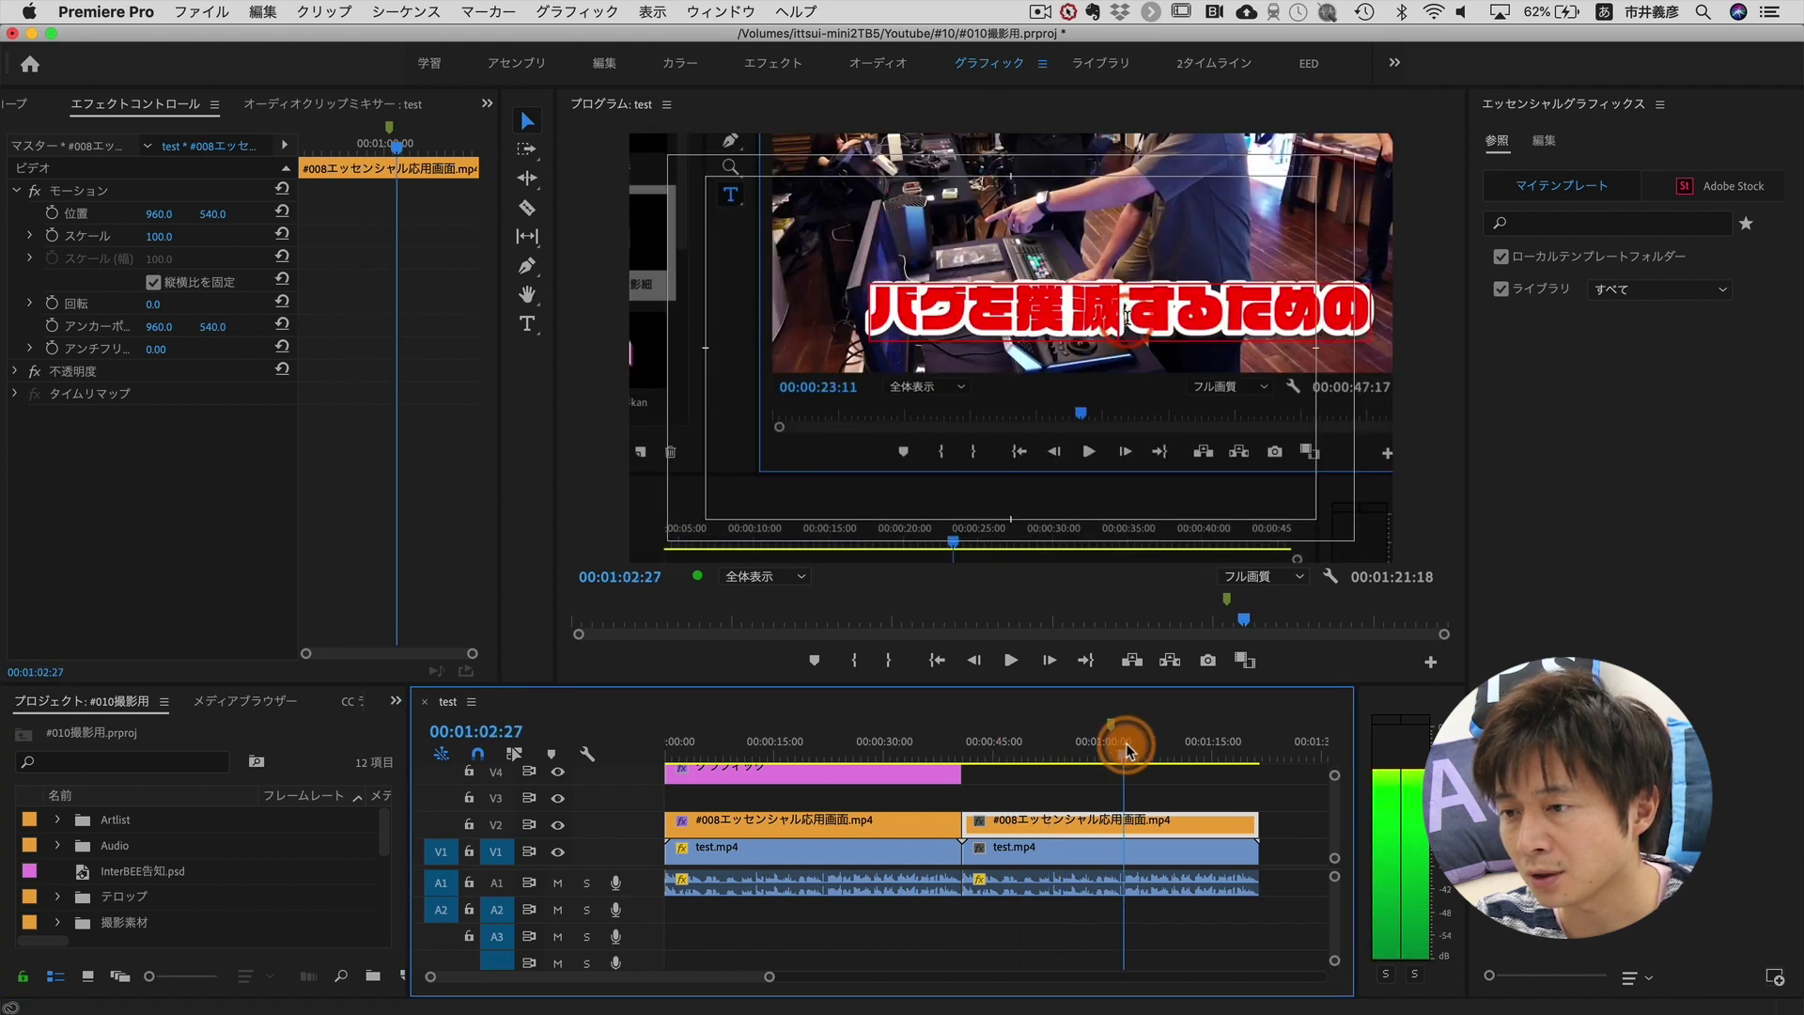
{"action": "left_click_drag", "start_coordinate": [1126, 747], "coordinate": [988, 751]}
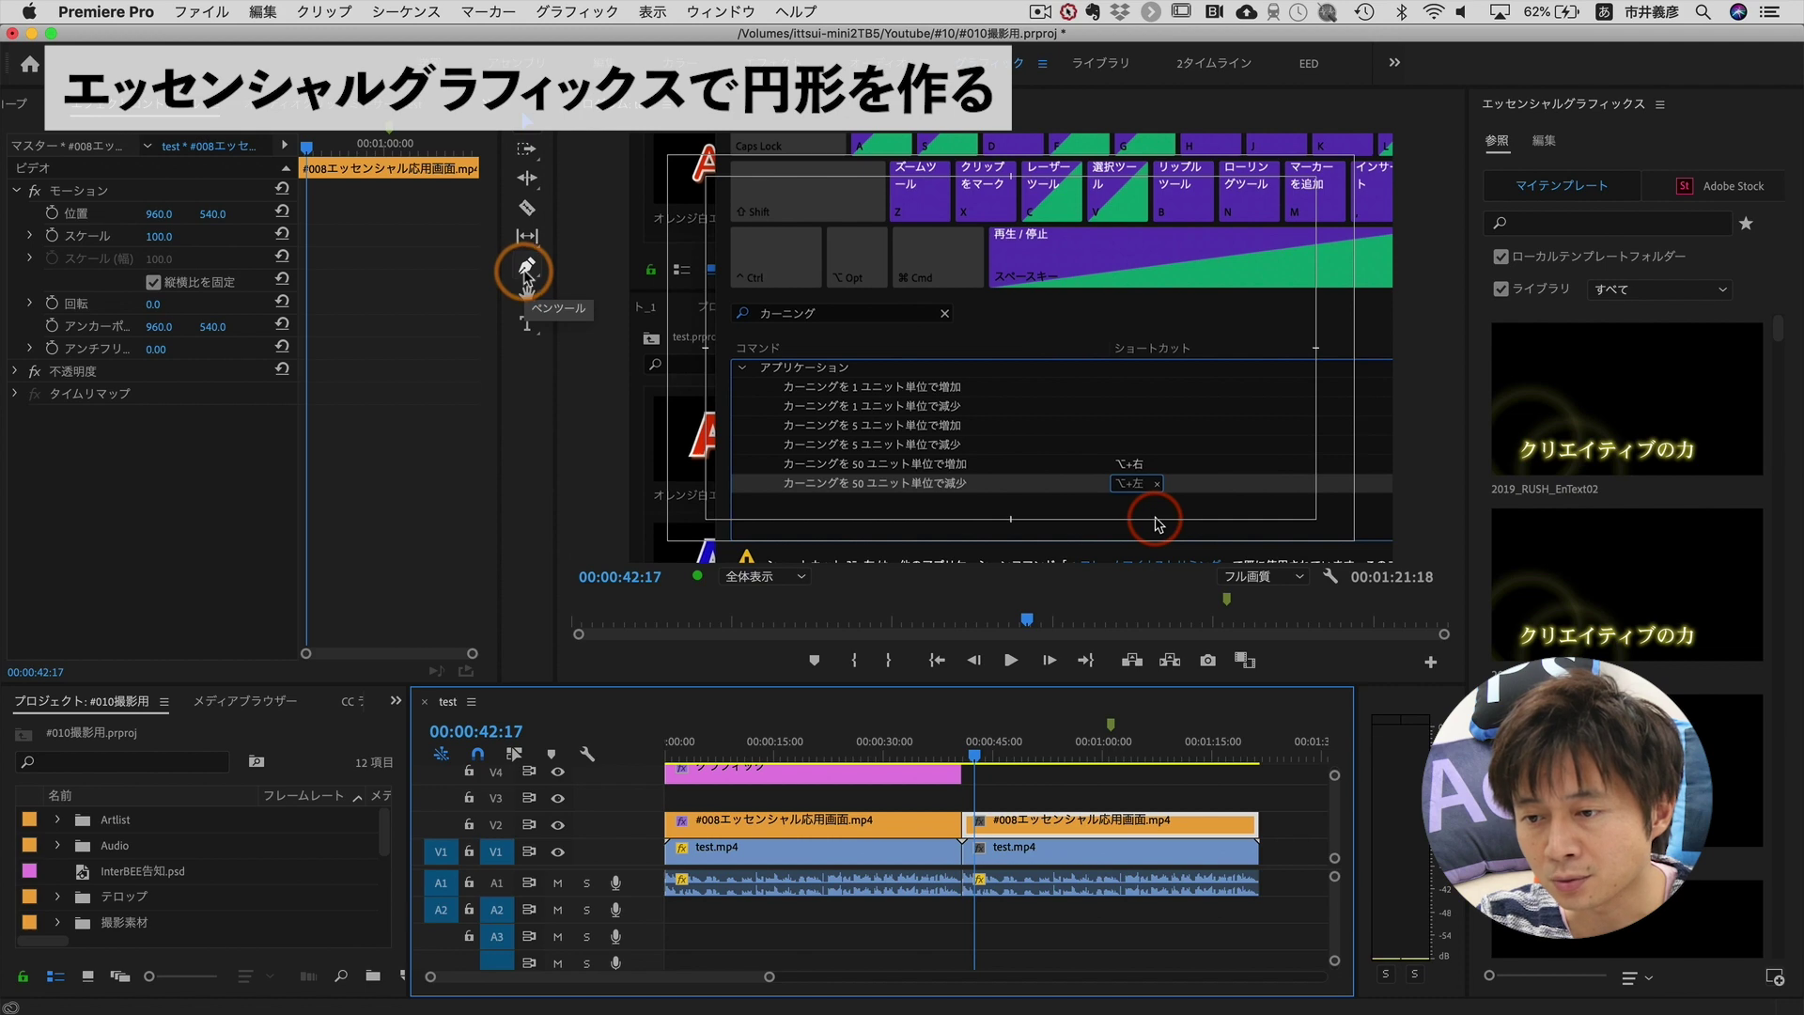
{"action": "left_click_drag", "start_coordinate": [527, 272], "coordinate": [608, 315]}
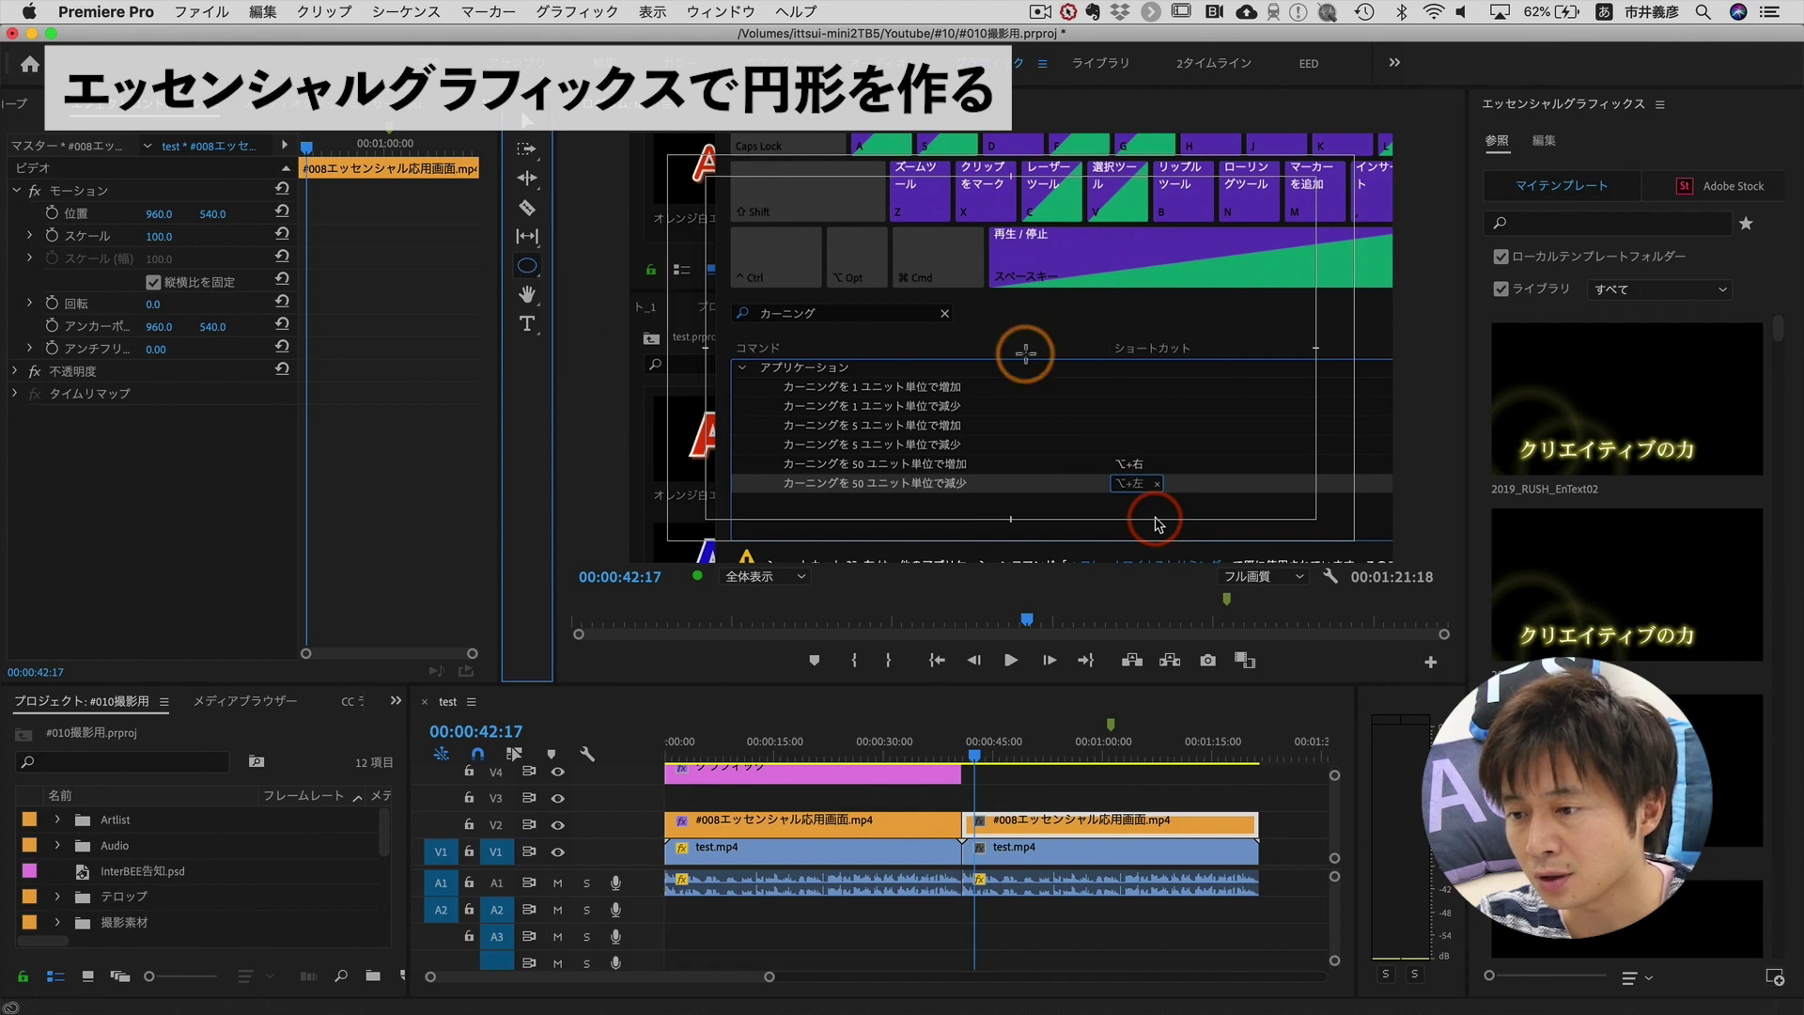
{"action": "left_click_drag", "start_coordinate": [1214, 418], "coordinate": [1338, 526]}
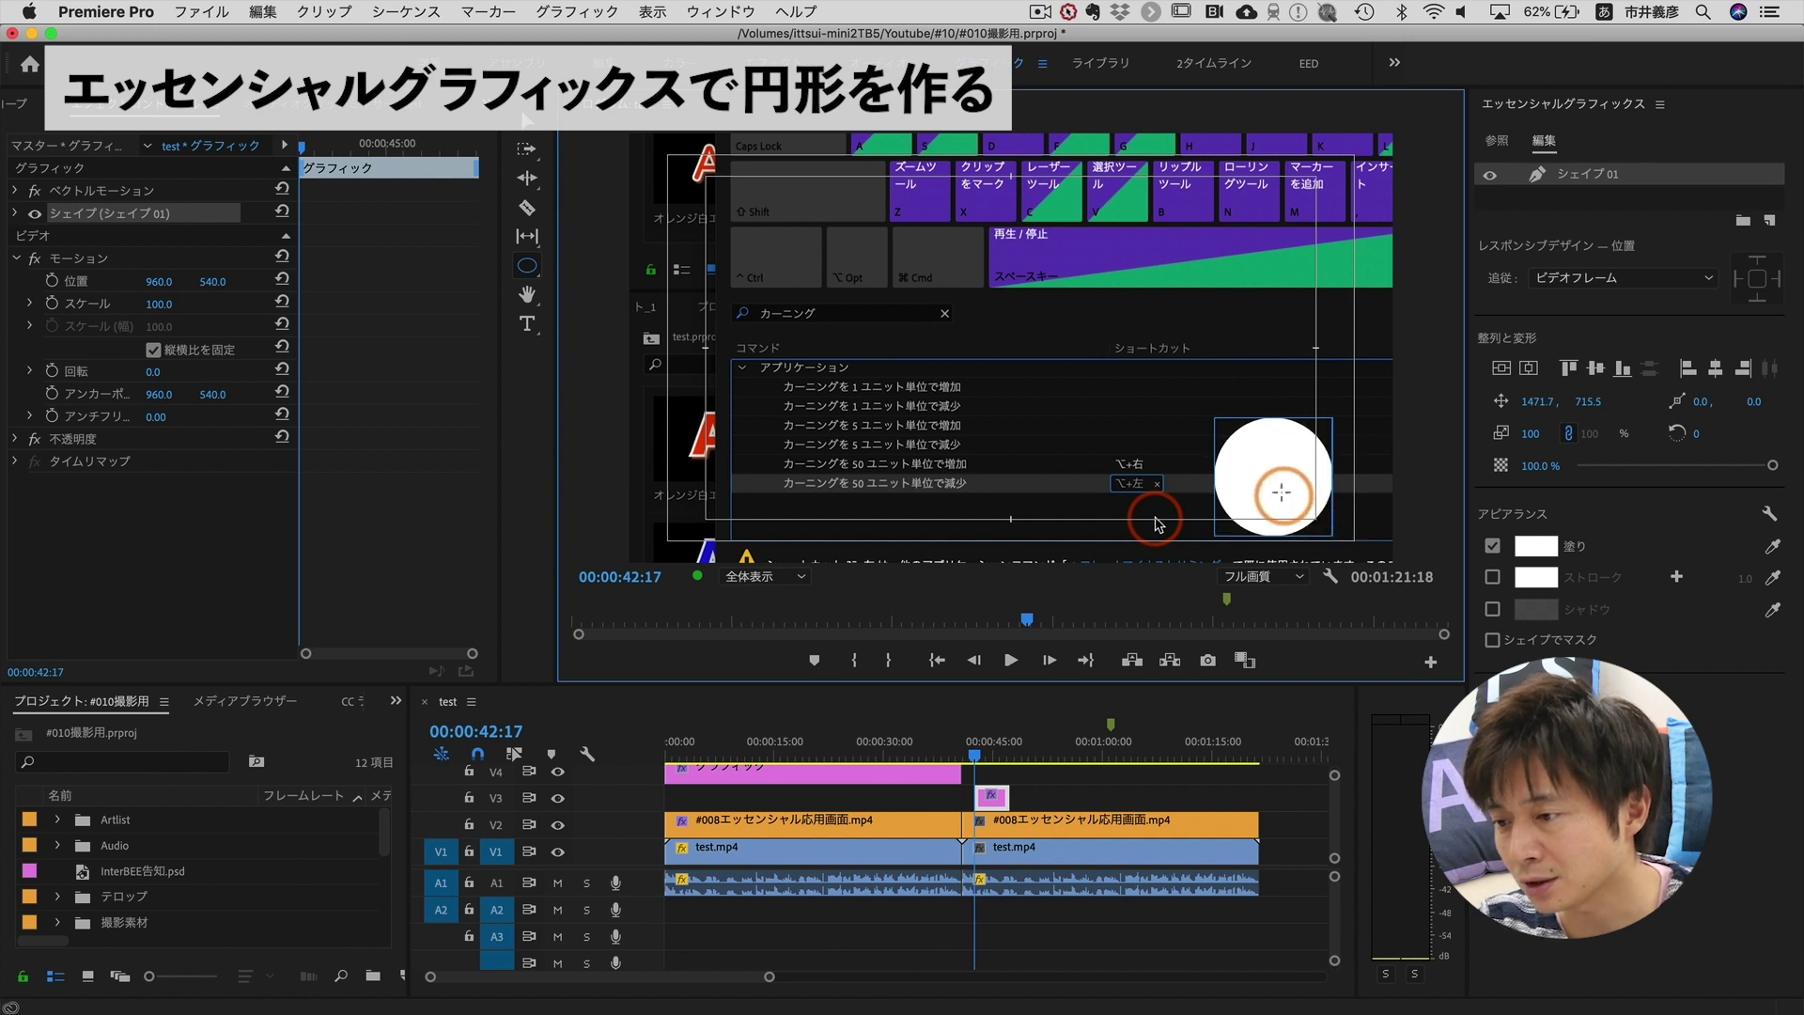
Delete the accidental extra shape and nudge the white circle up slightly.
{"action": "left_click", "coordinate": [1278, 483]}
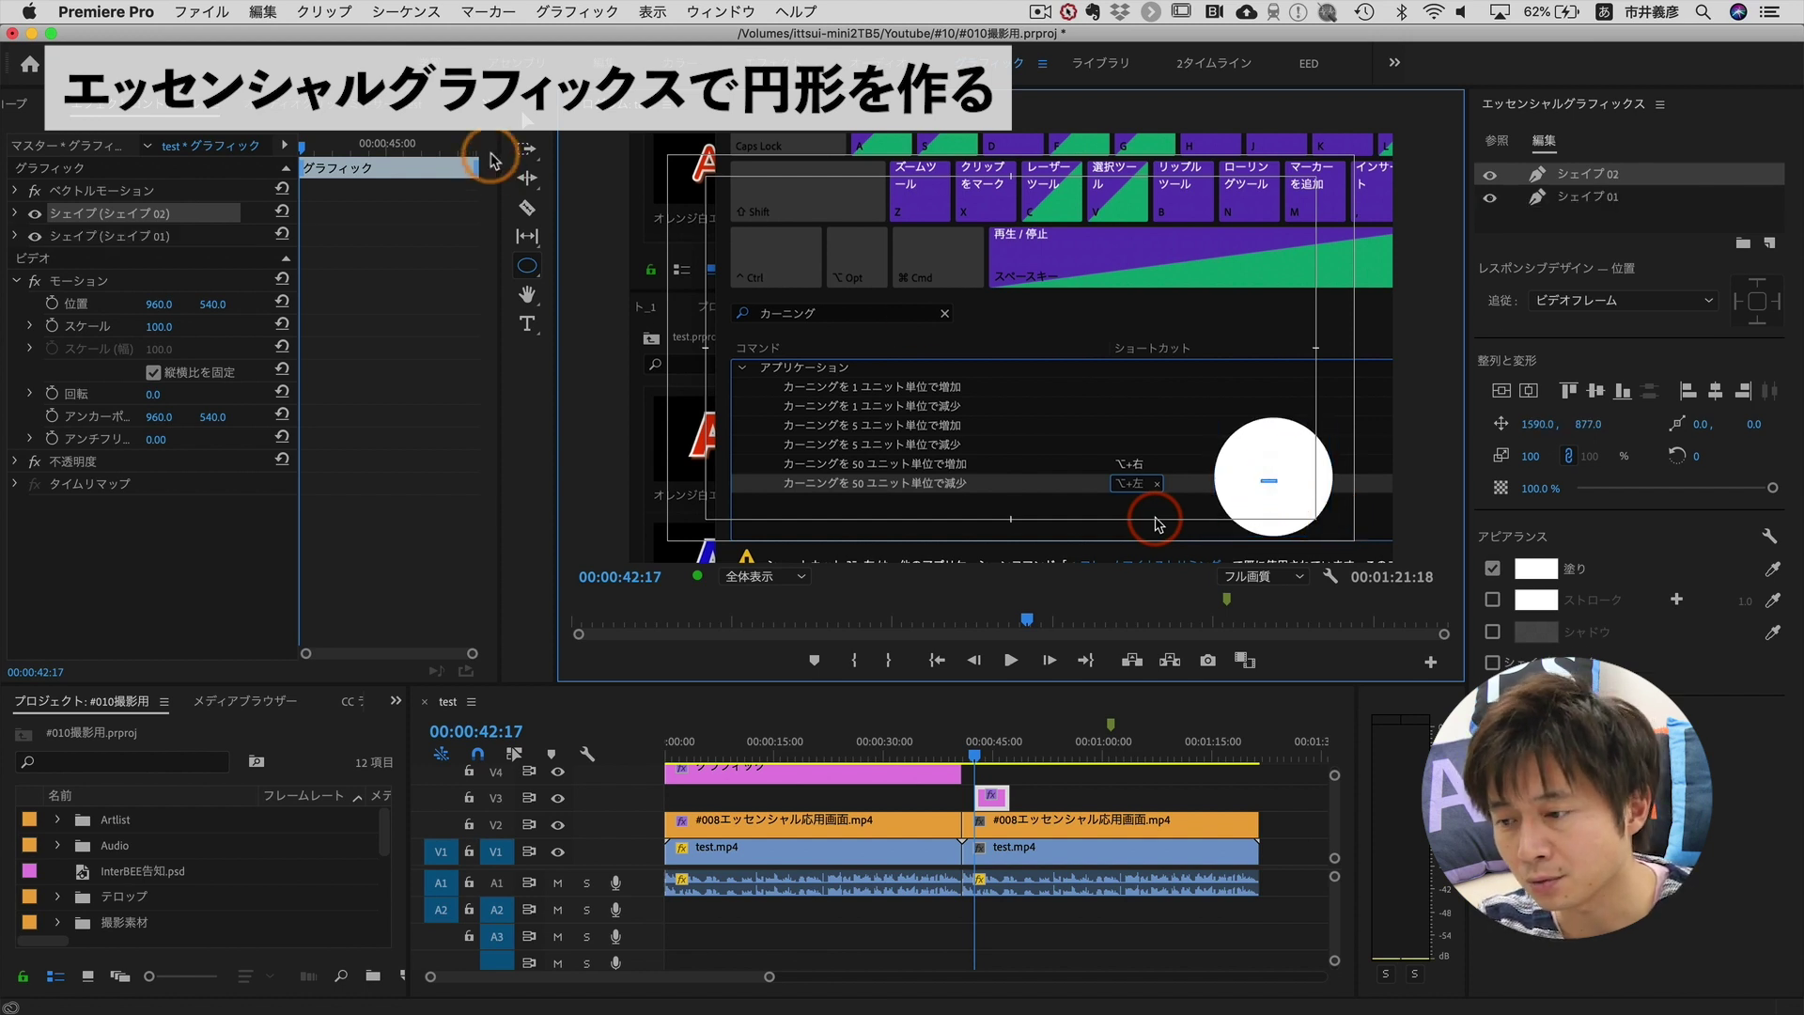
{"action": "key", "text": "Delete"}
{"action": "left_click", "coordinate": [542, 132]}
{"action": "left_click_drag", "start_coordinate": [1221, 446], "coordinate": [1222, 421]}
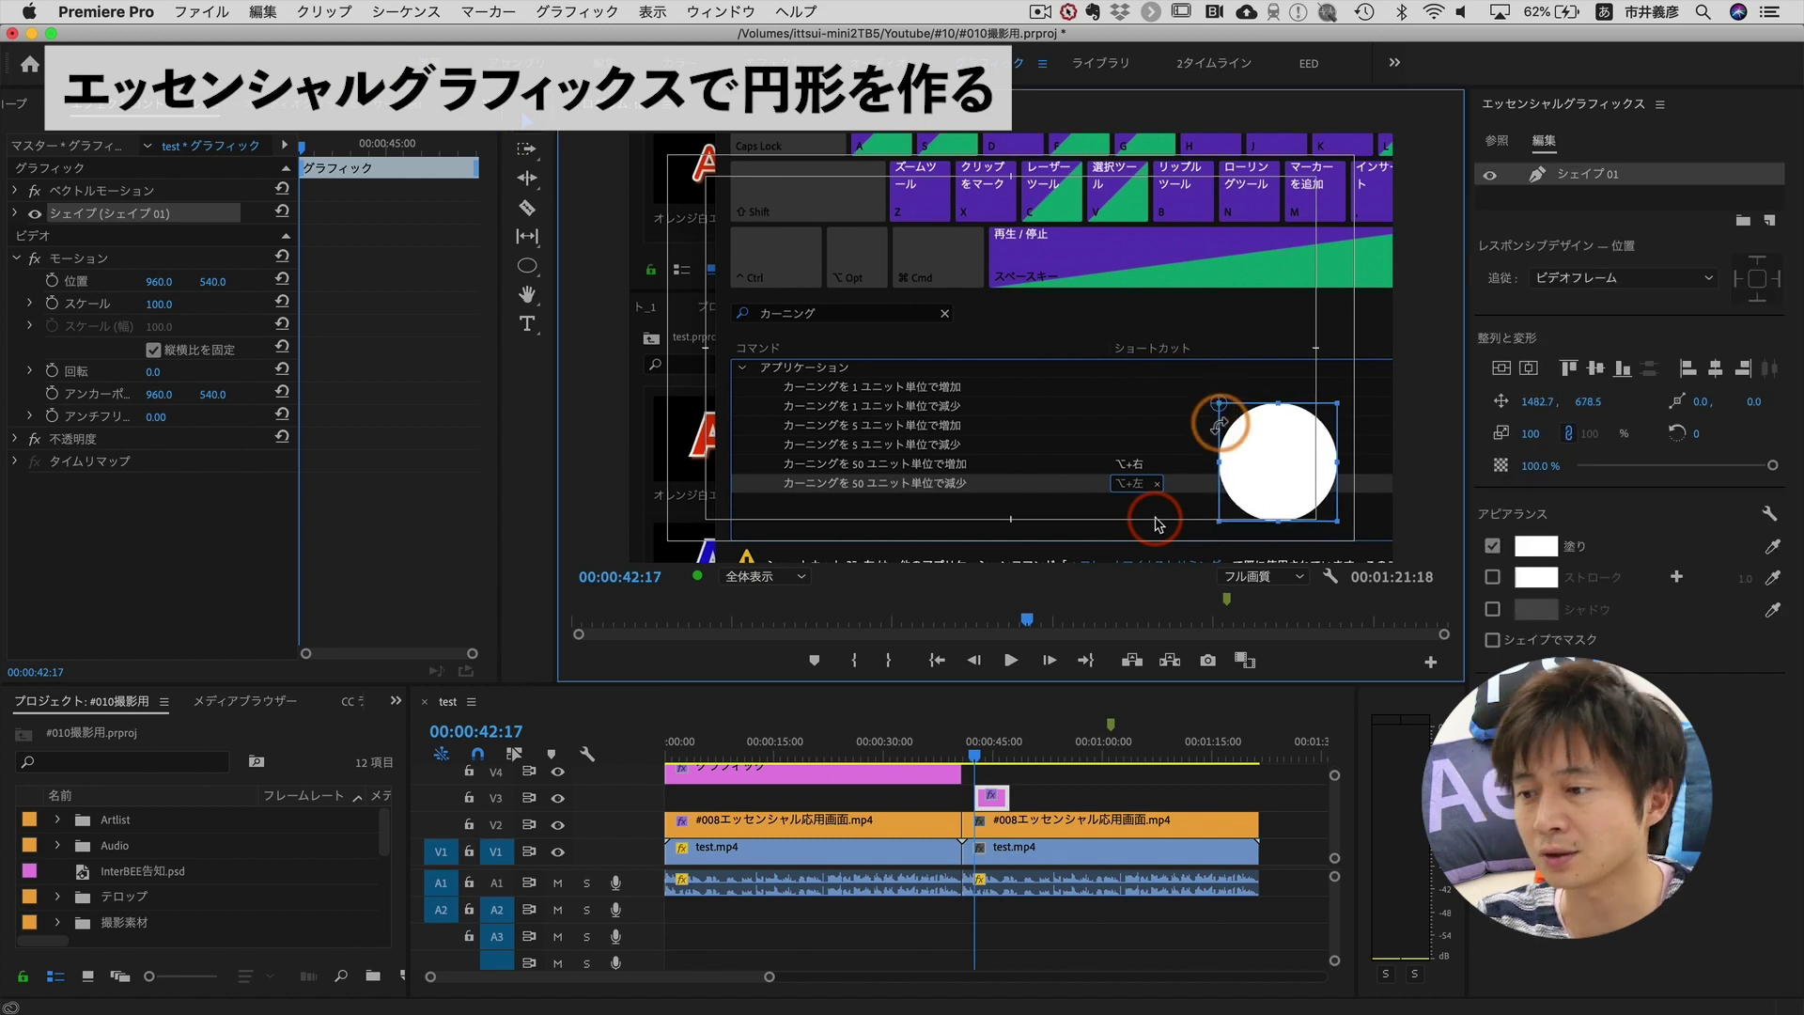
Trim the V3 circle clip to run from the cut to the sequence end.
{"action": "left_click_drag", "start_coordinate": [1014, 797], "coordinate": [1258, 797]}
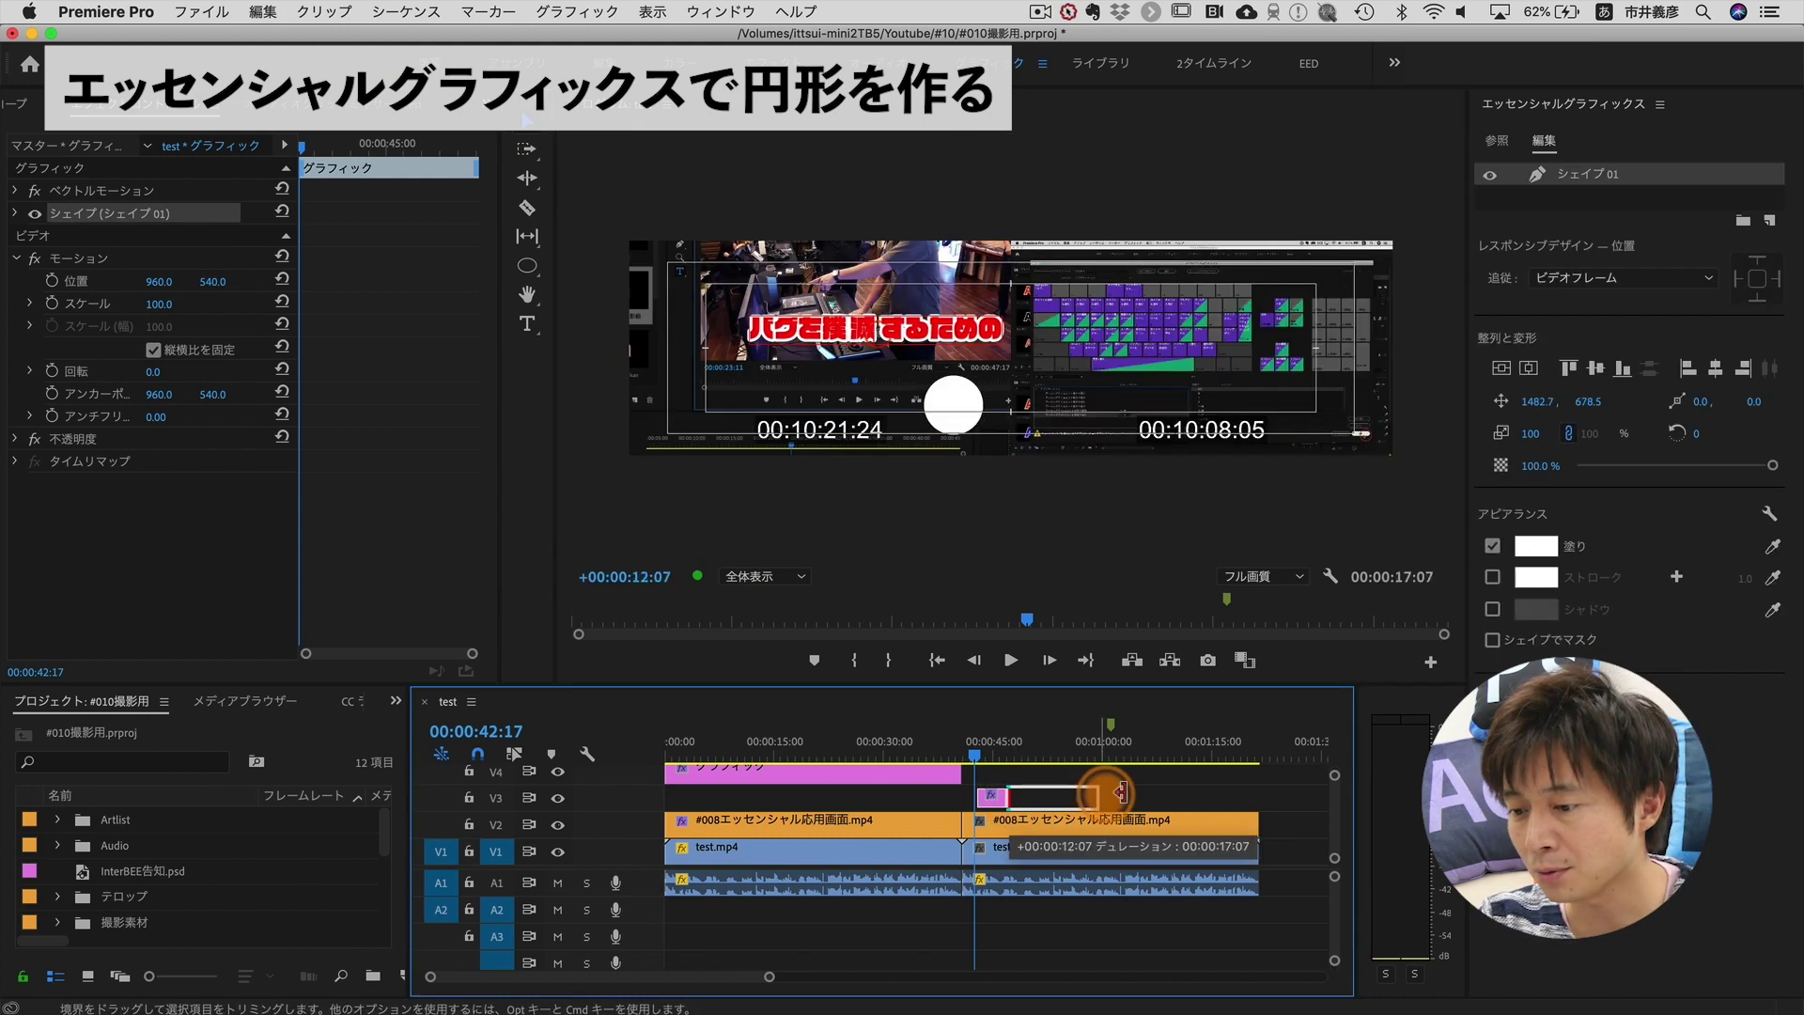
{"action": "left_click", "coordinate": [998, 799]}
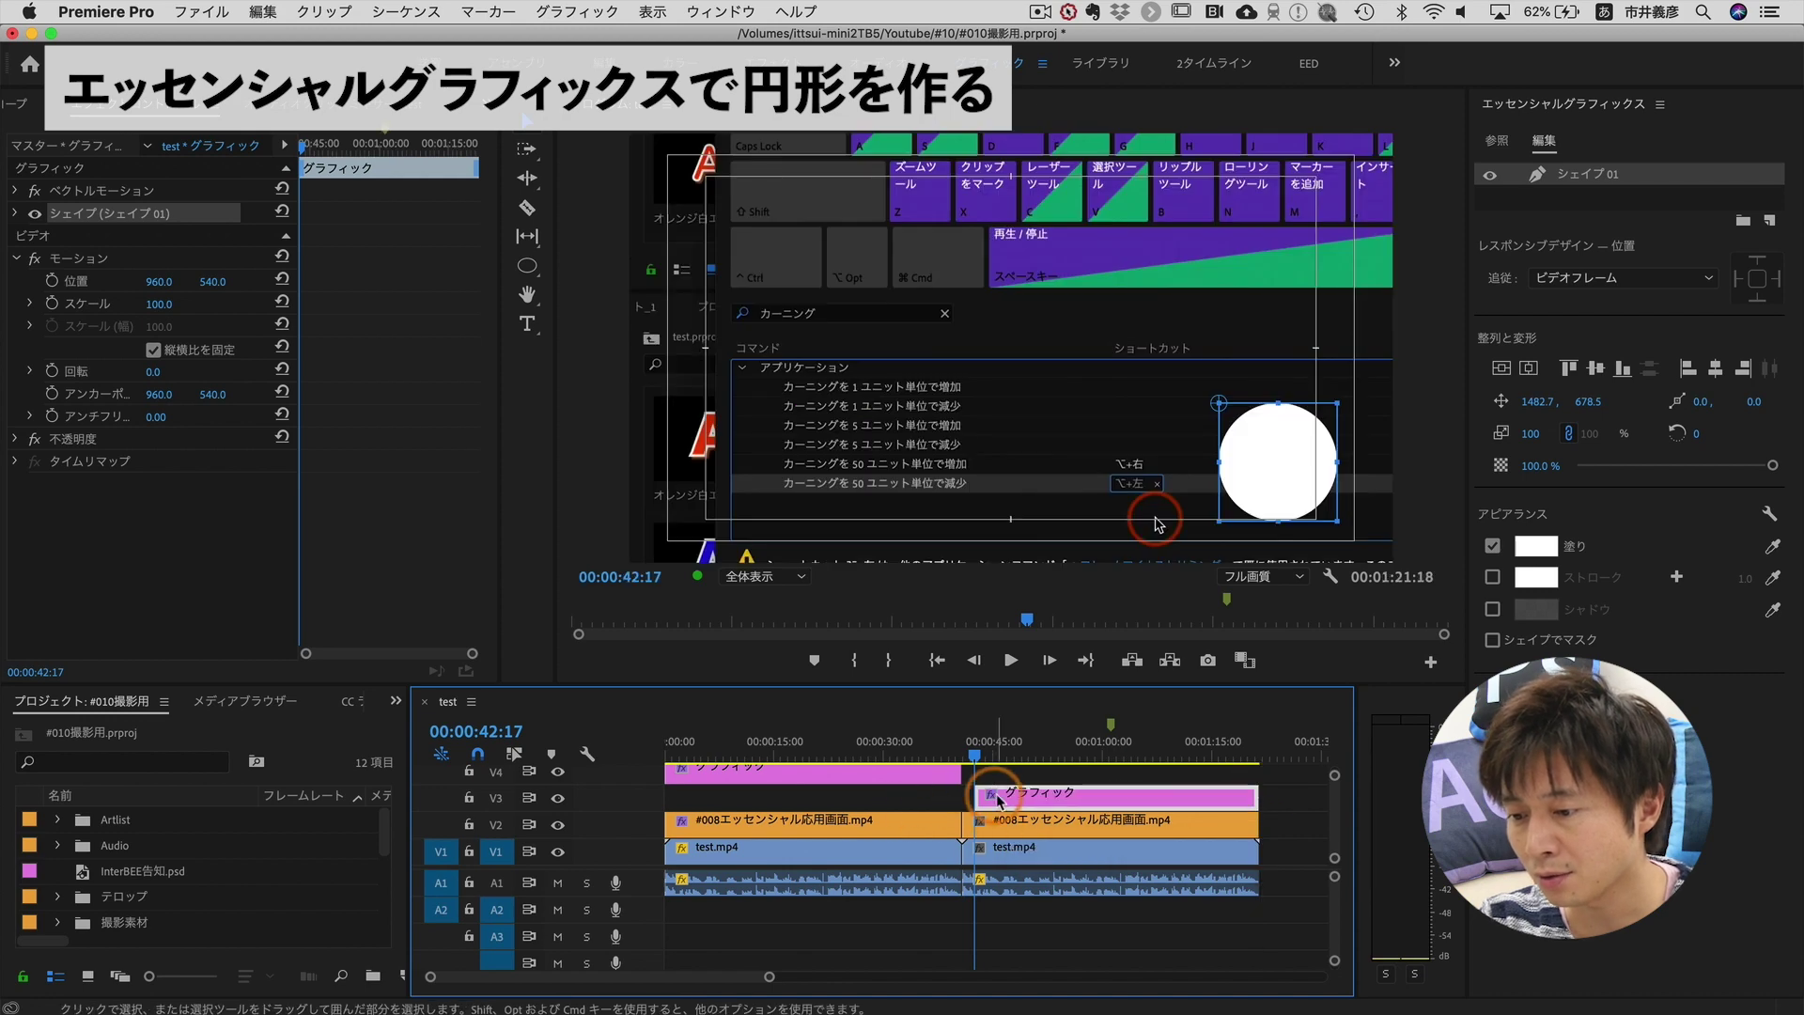
{"action": "left_click_drag", "start_coordinate": [984, 800], "coordinate": [972, 800]}
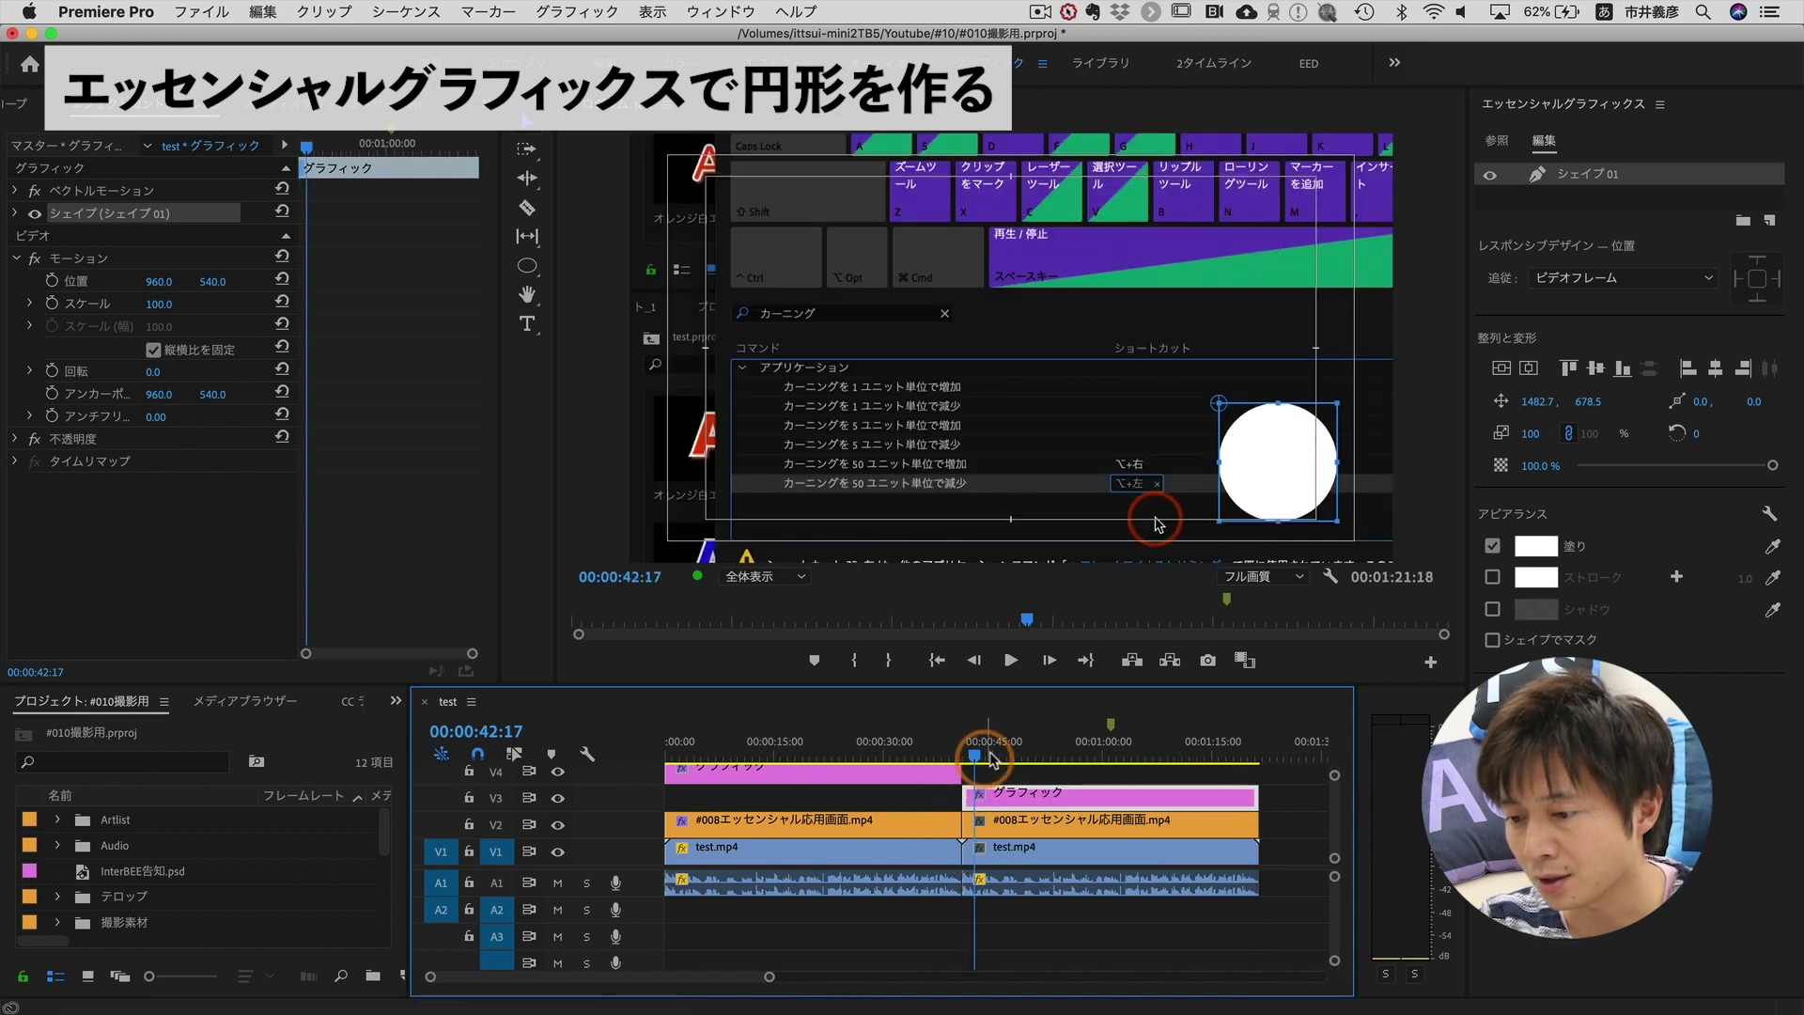
Temporarily disable the V2 and V1 clips after the cut to check the circle alone, then re-enable them.
{"action": "left_click", "coordinate": [1015, 820], "text": "shift"}
{"action": "left_click", "coordinate": [1236, 855], "text": "shift"}
{"action": "key", "text": "shift+e"}
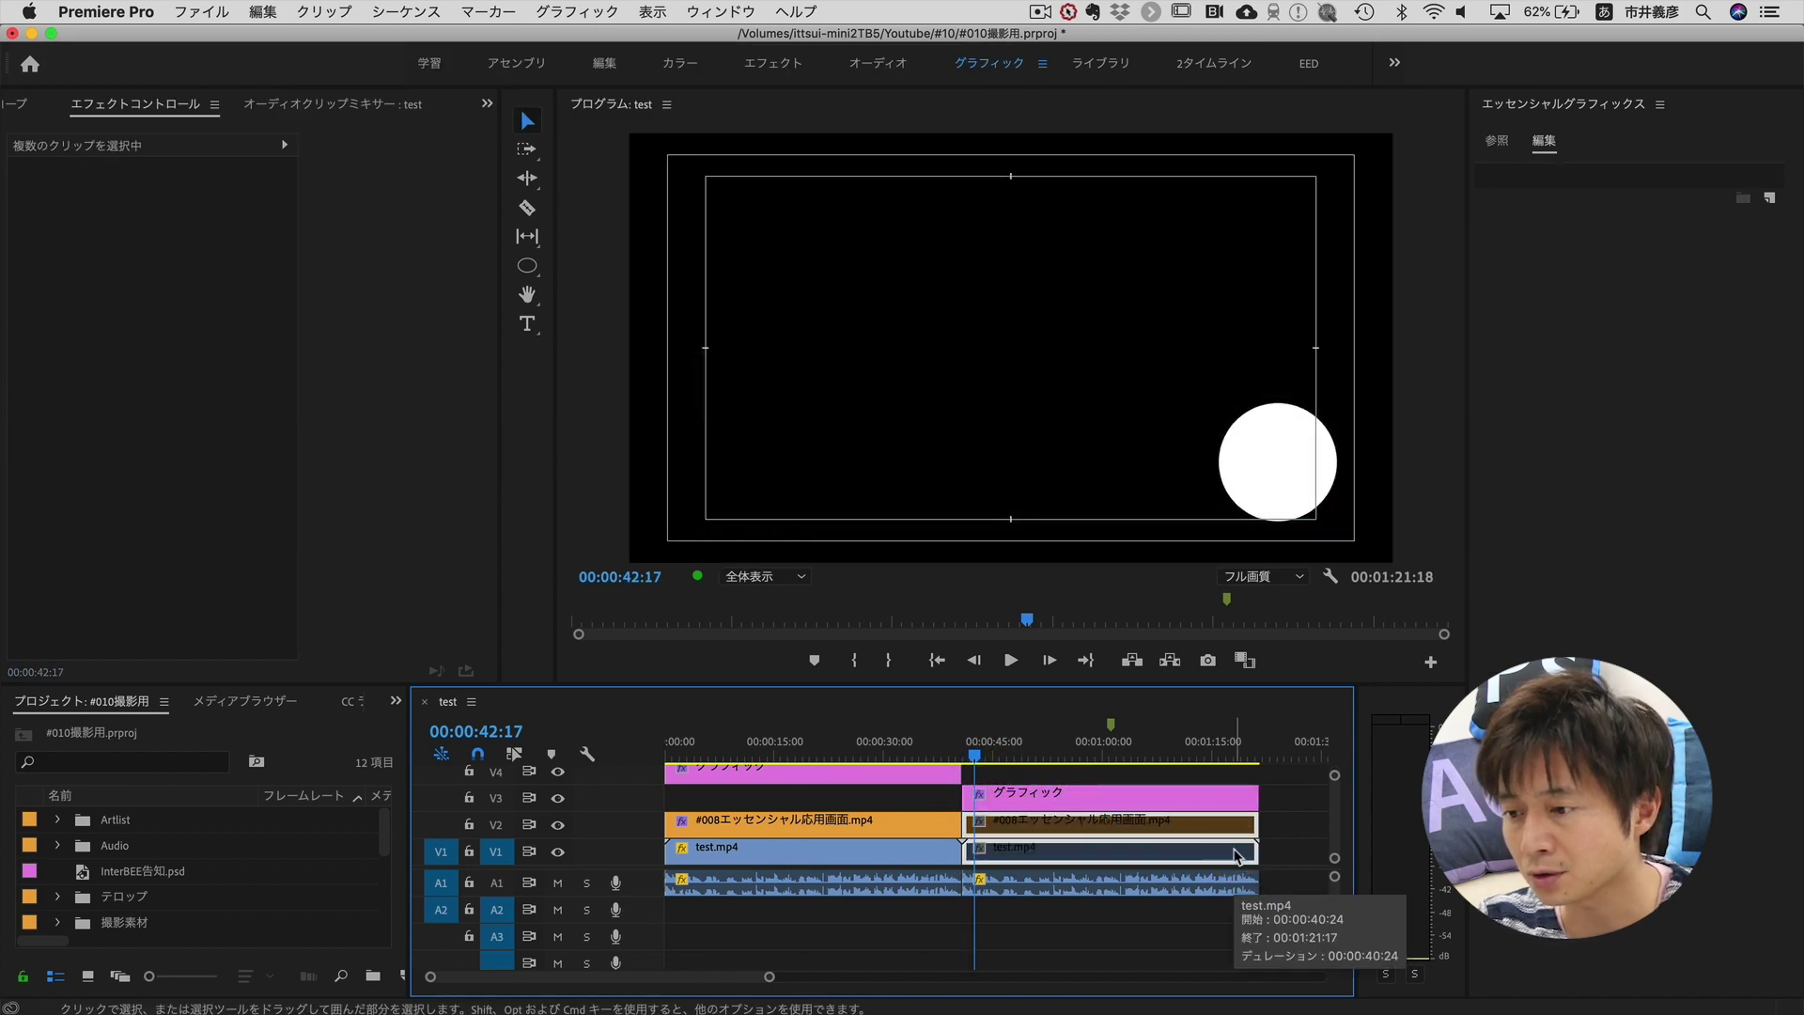
{"action": "left_click_drag", "start_coordinate": [1140, 747], "coordinate": [1159, 772]}
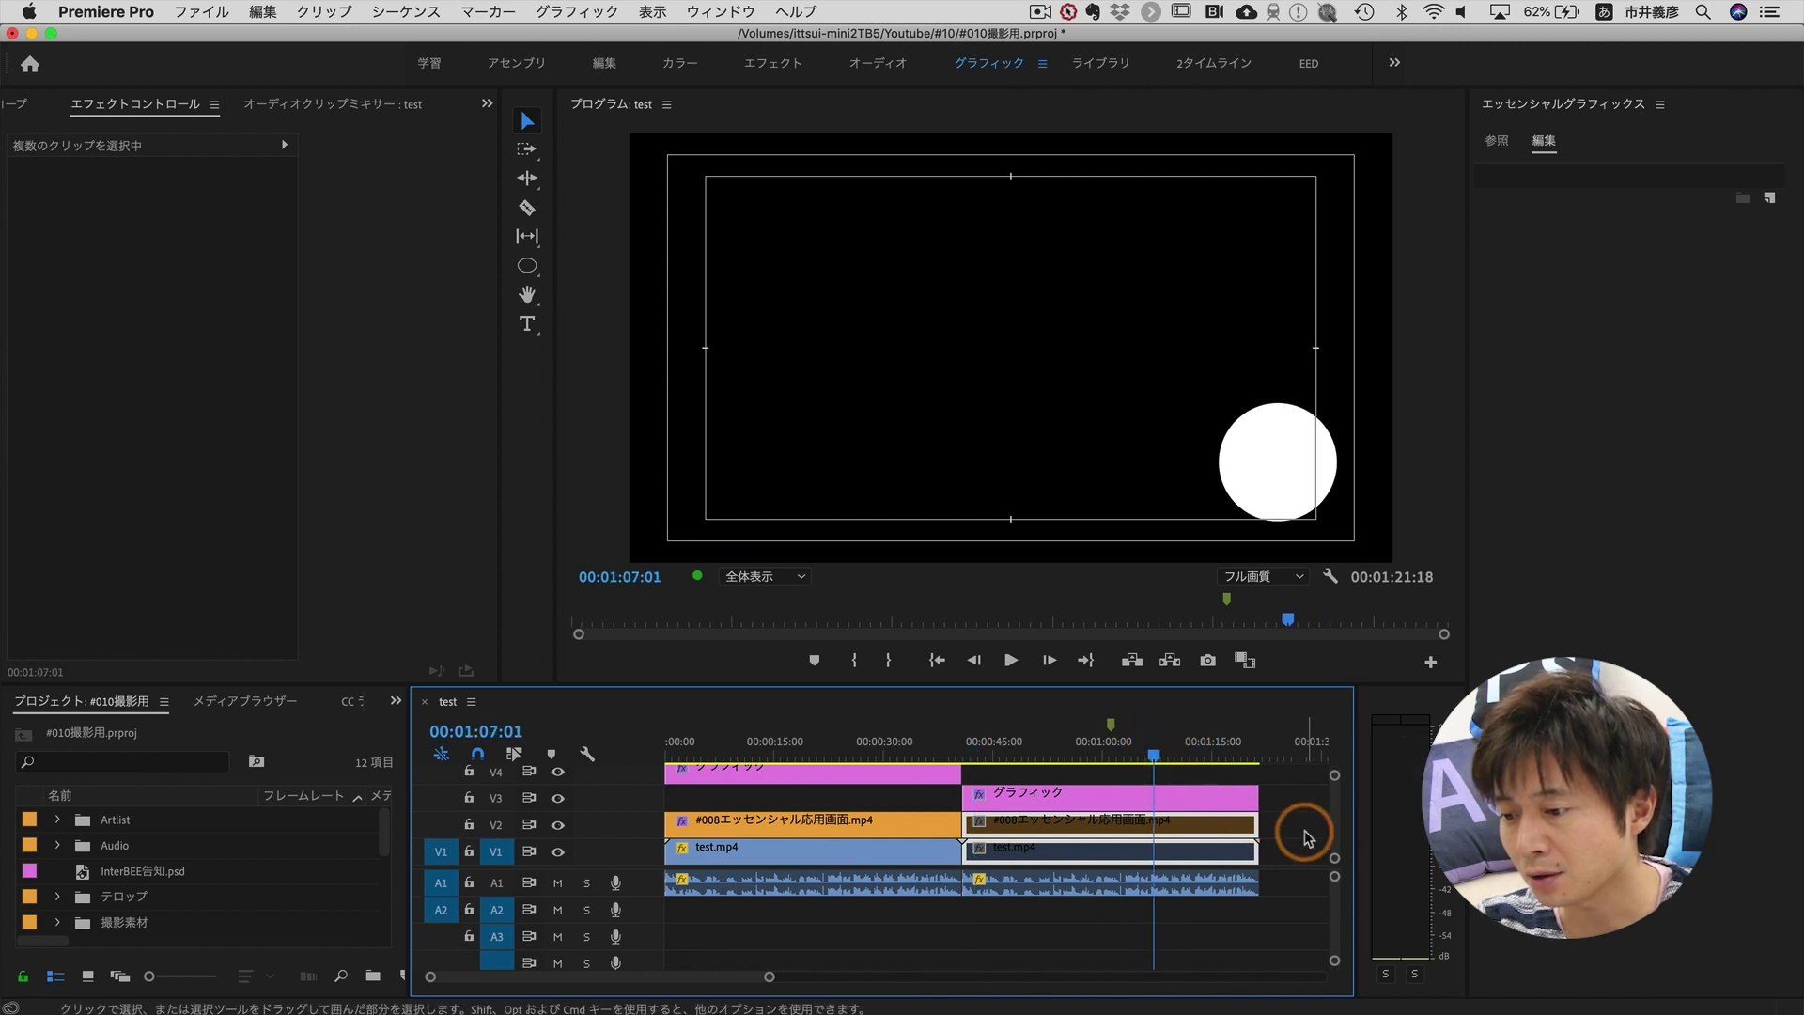
{"action": "left_click_drag", "start_coordinate": [1293, 820], "coordinate": [1233, 836]}
{"action": "key", "text": "shift+e"}
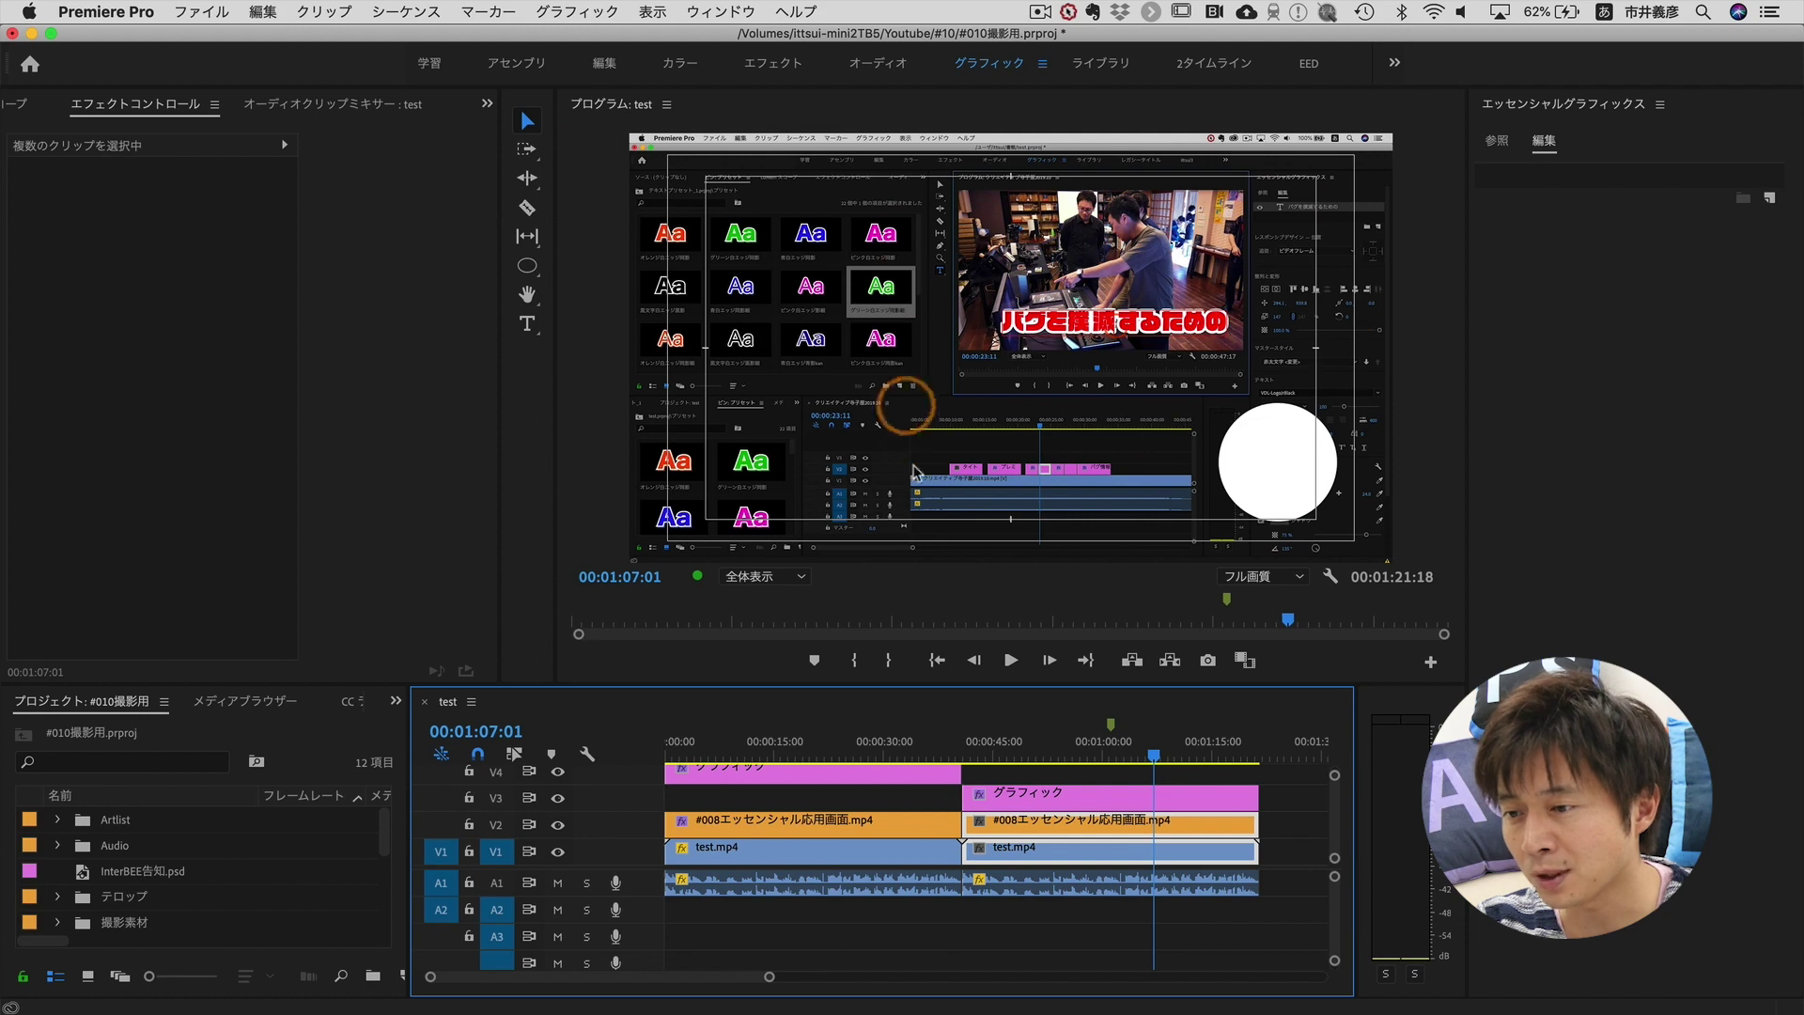
{"action": "left_click_drag", "start_coordinate": [1104, 751], "coordinate": [1070, 752]}
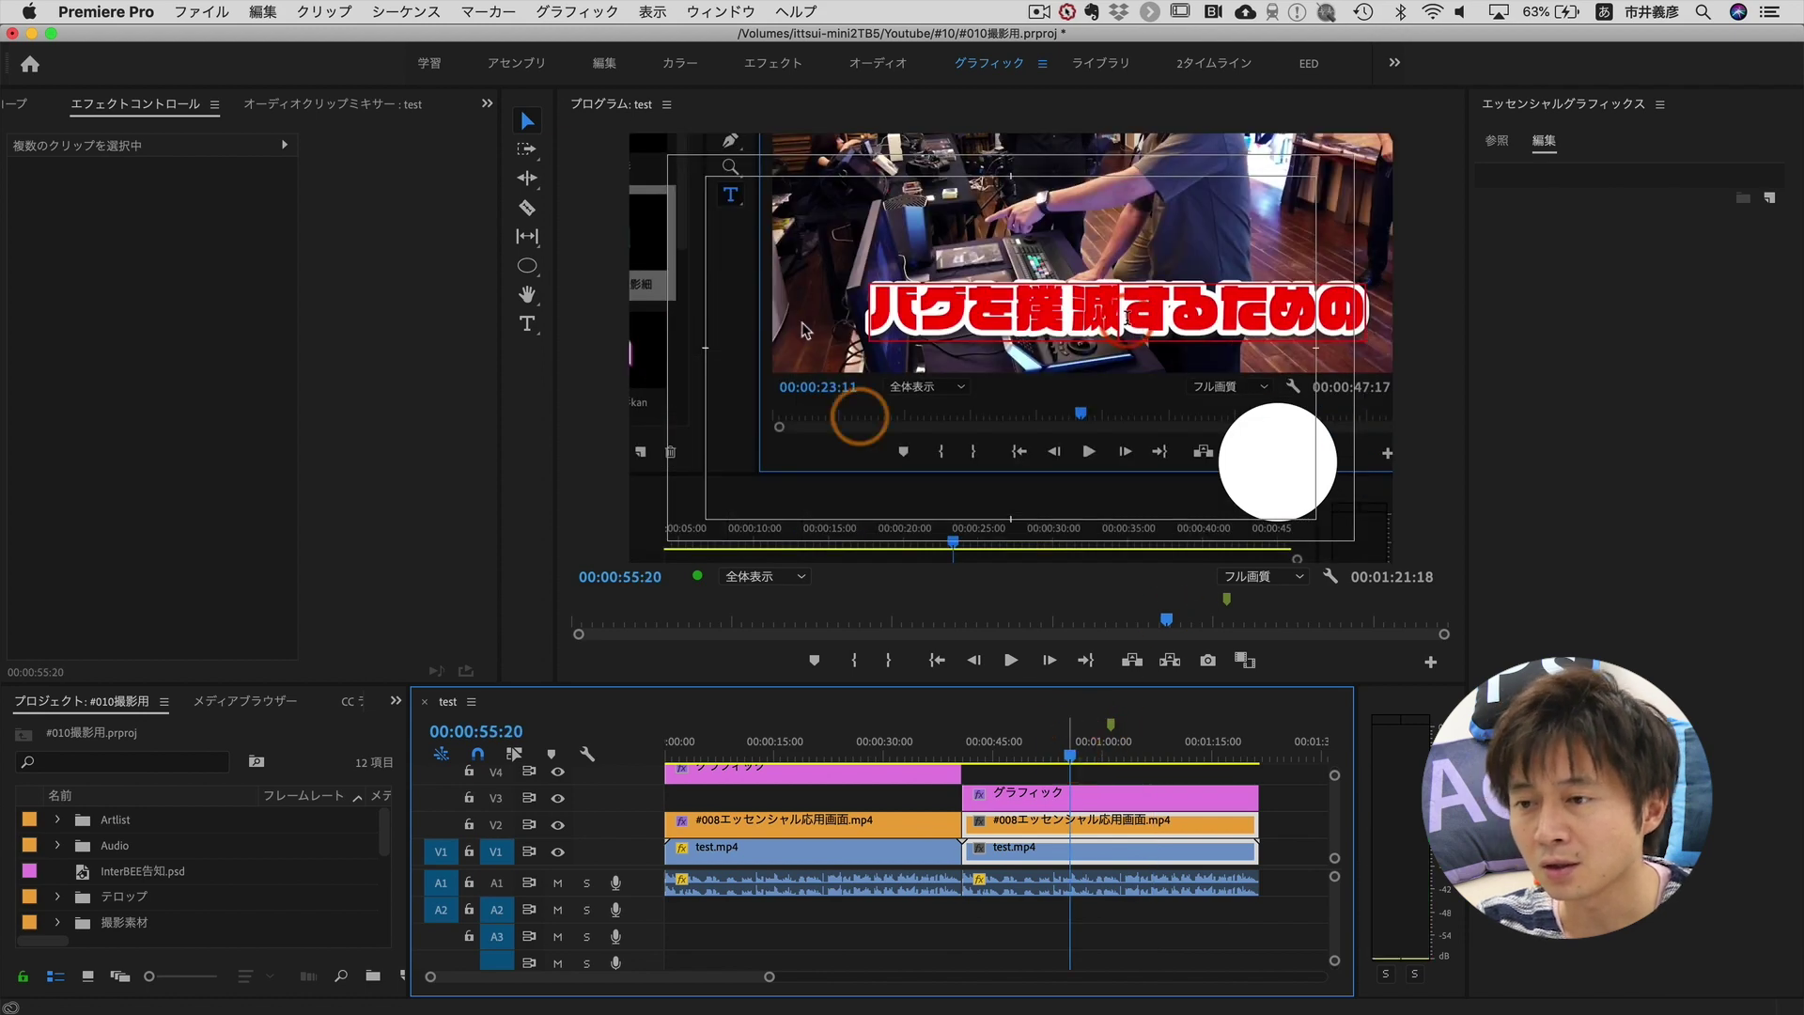
Back in the Assembly workspace, shift the circle graphic clip from V3 up to V4 with Option+Up.
{"action": "left_click", "coordinate": [513, 64]}
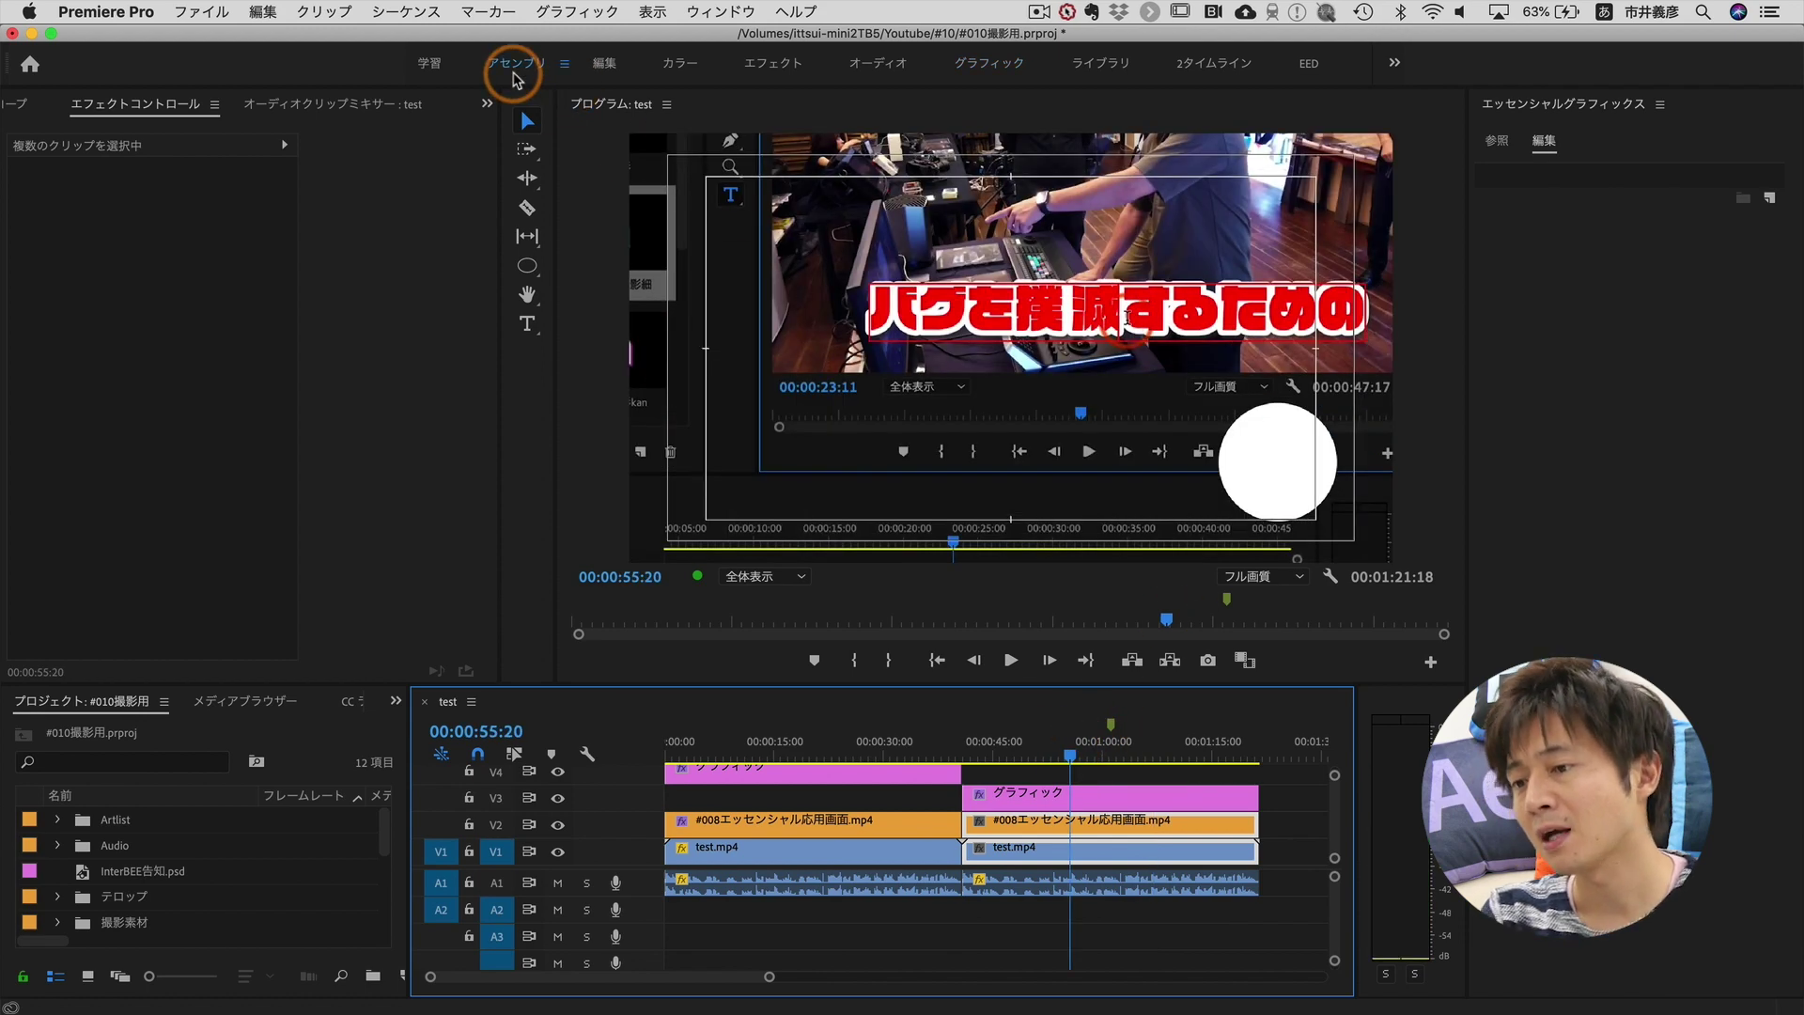
{"action": "left_click_drag", "start_coordinate": [1090, 697], "coordinate": [1185, 698]}
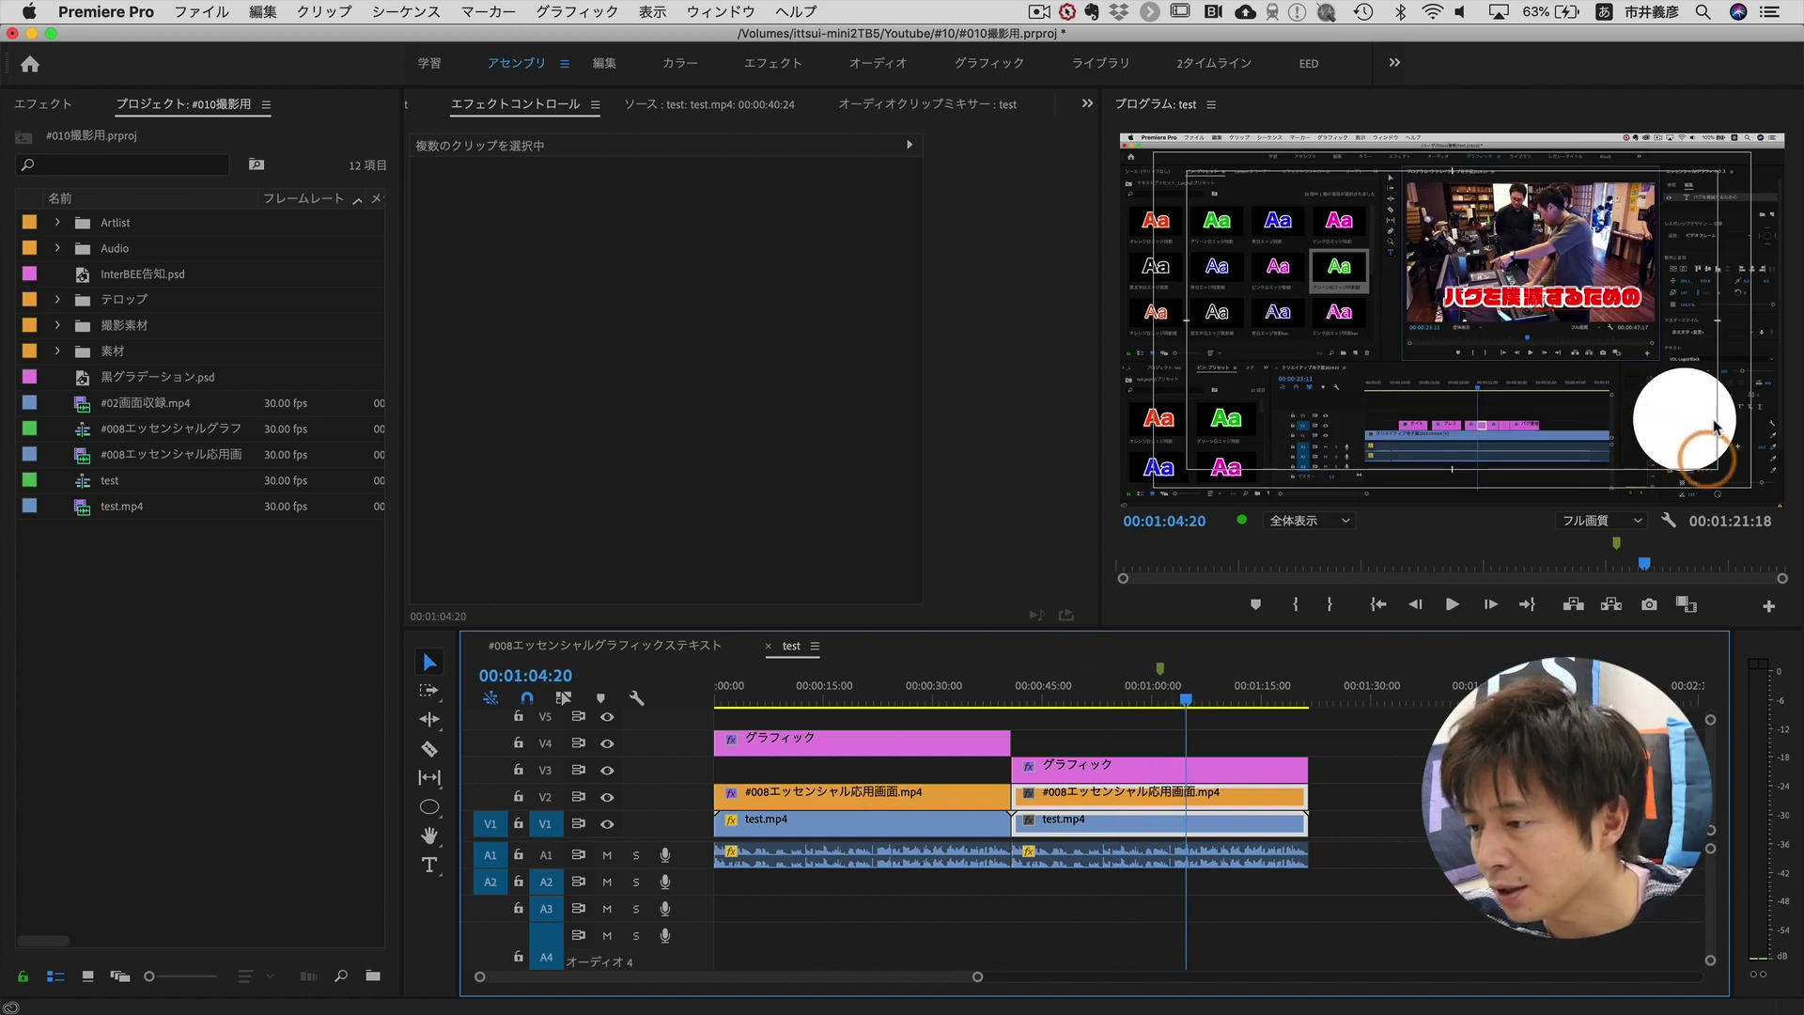
{"action": "left_click", "coordinate": [1107, 772]}
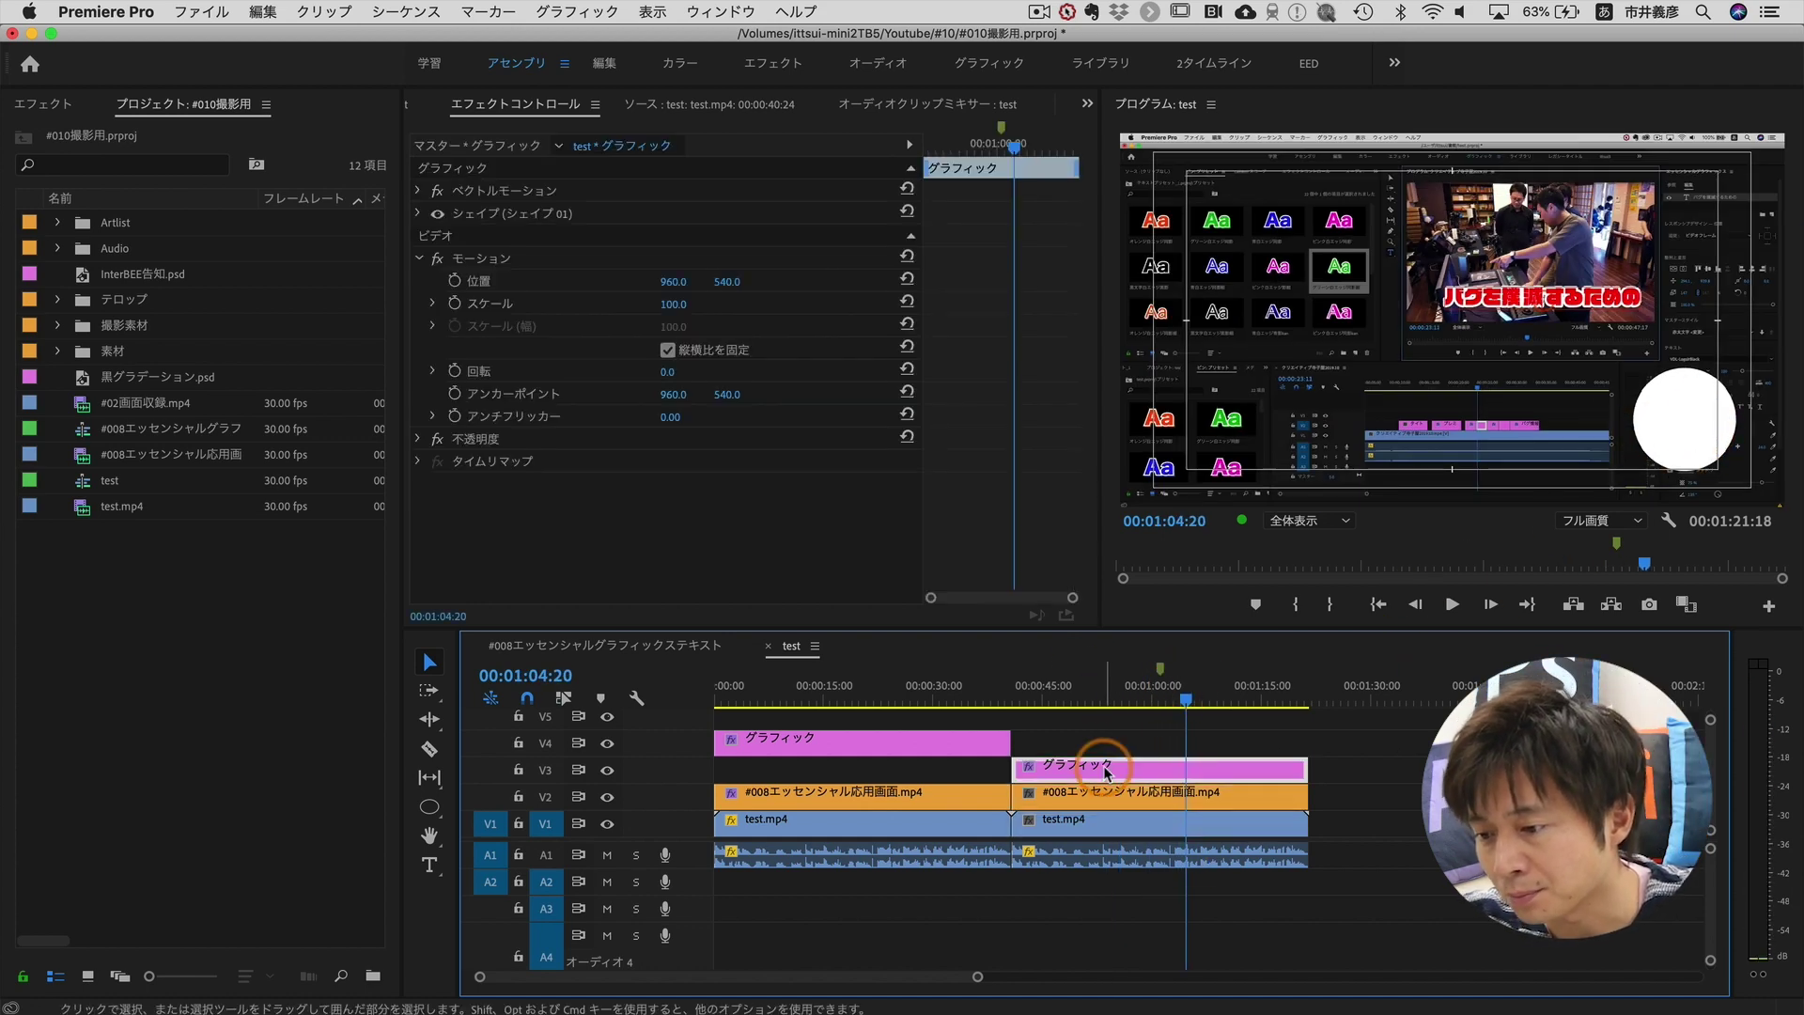
{"action": "key", "text": "alt+Up"}
{"action": "key", "text": "j"}
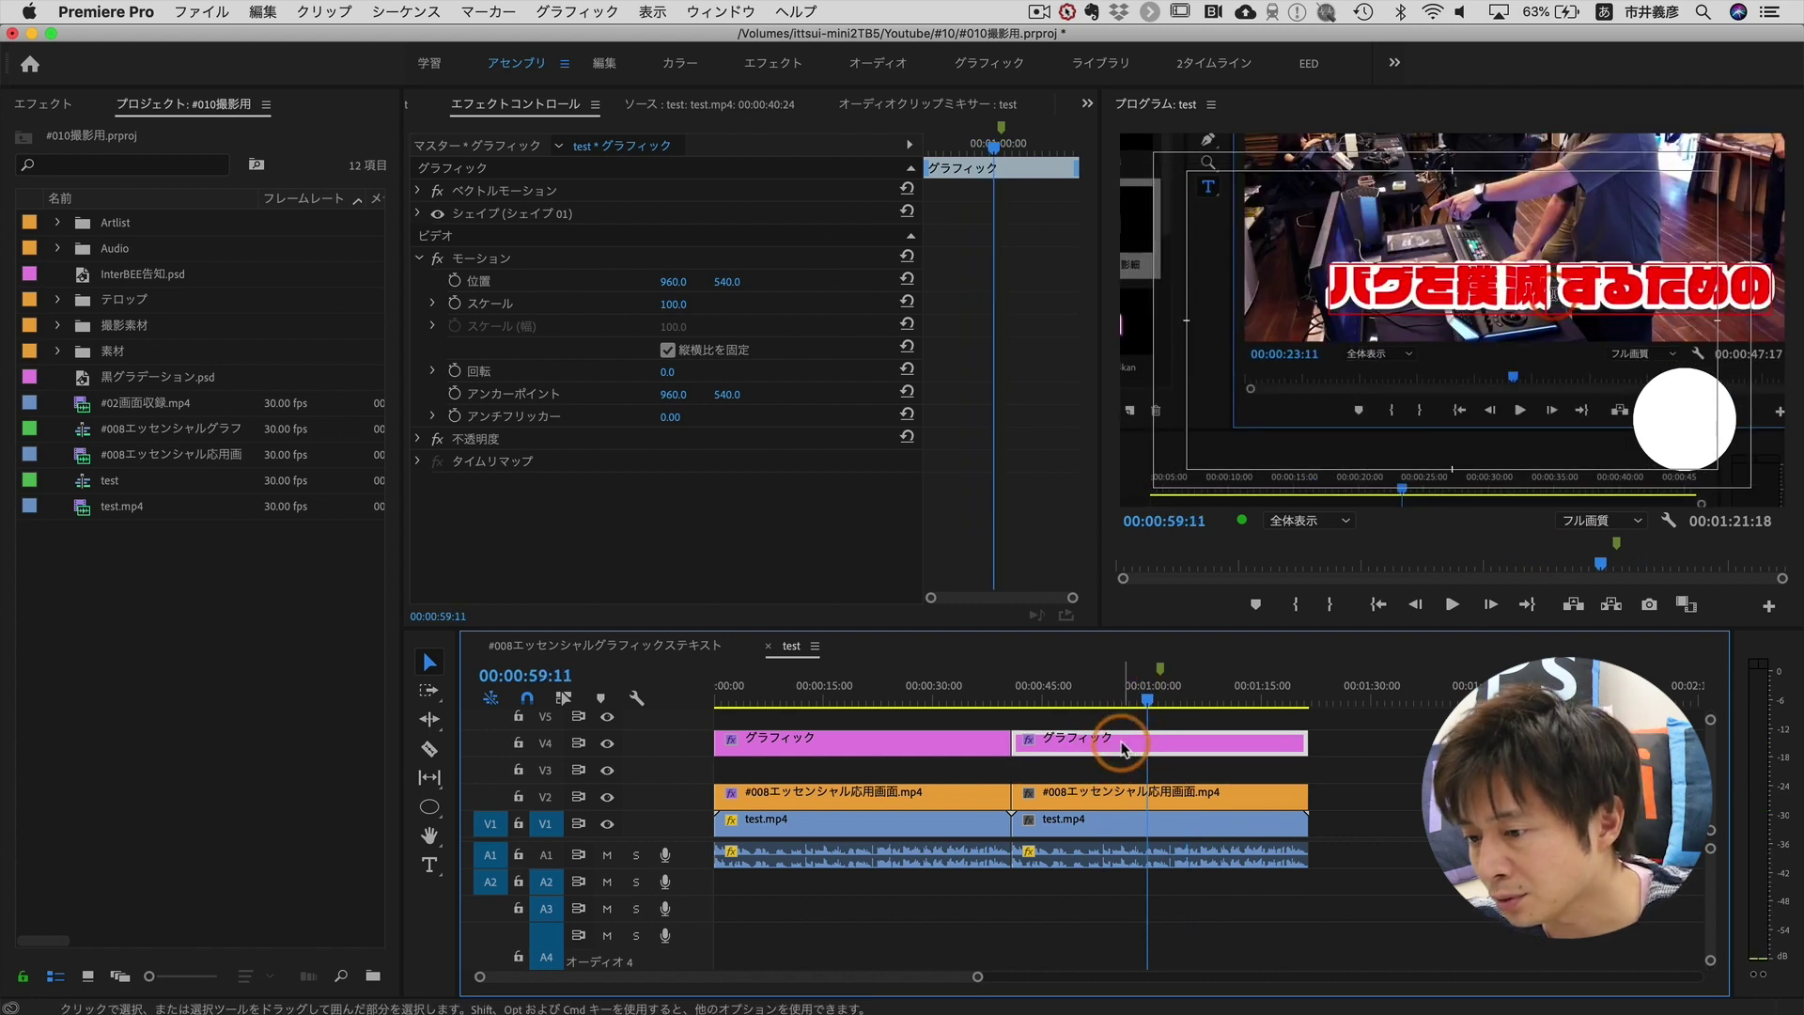
{"action": "left_click", "coordinate": [1111, 795]}
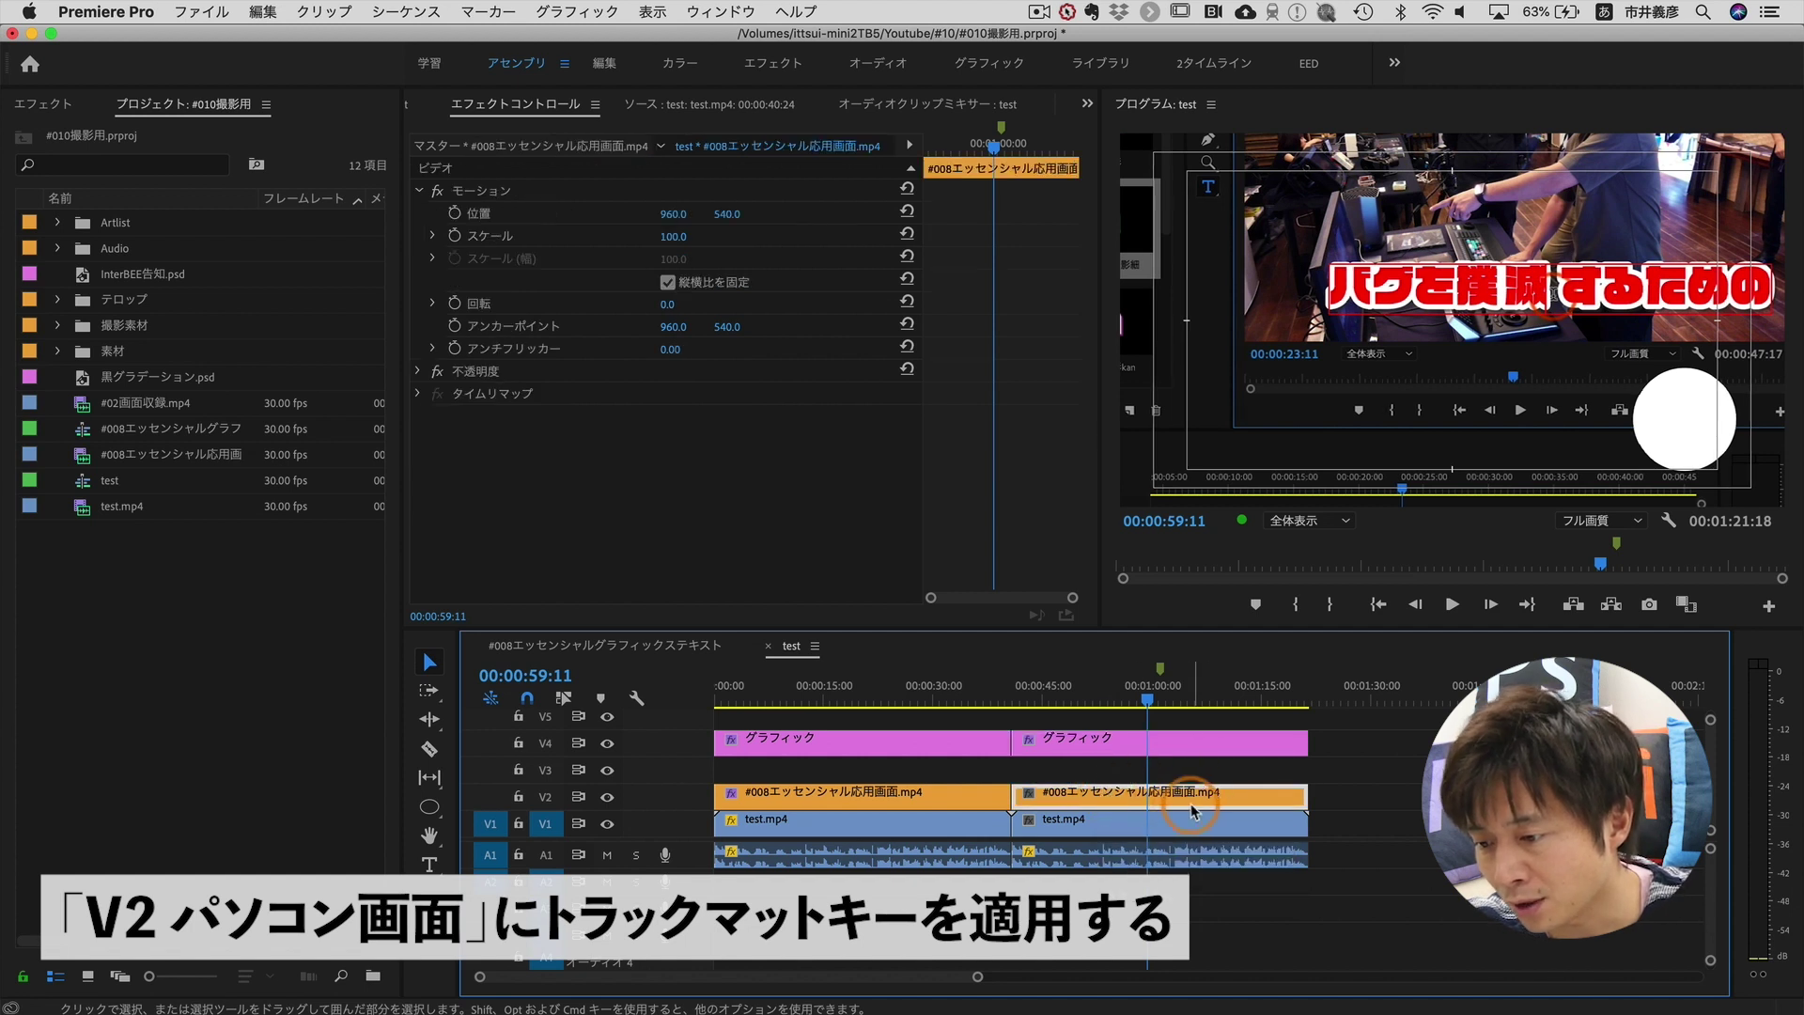
Drag トラックマットキー from the キーイング effects folder onto the second-half #008 screen clip on V2.
{"action": "left_click", "coordinate": [1056, 812]}
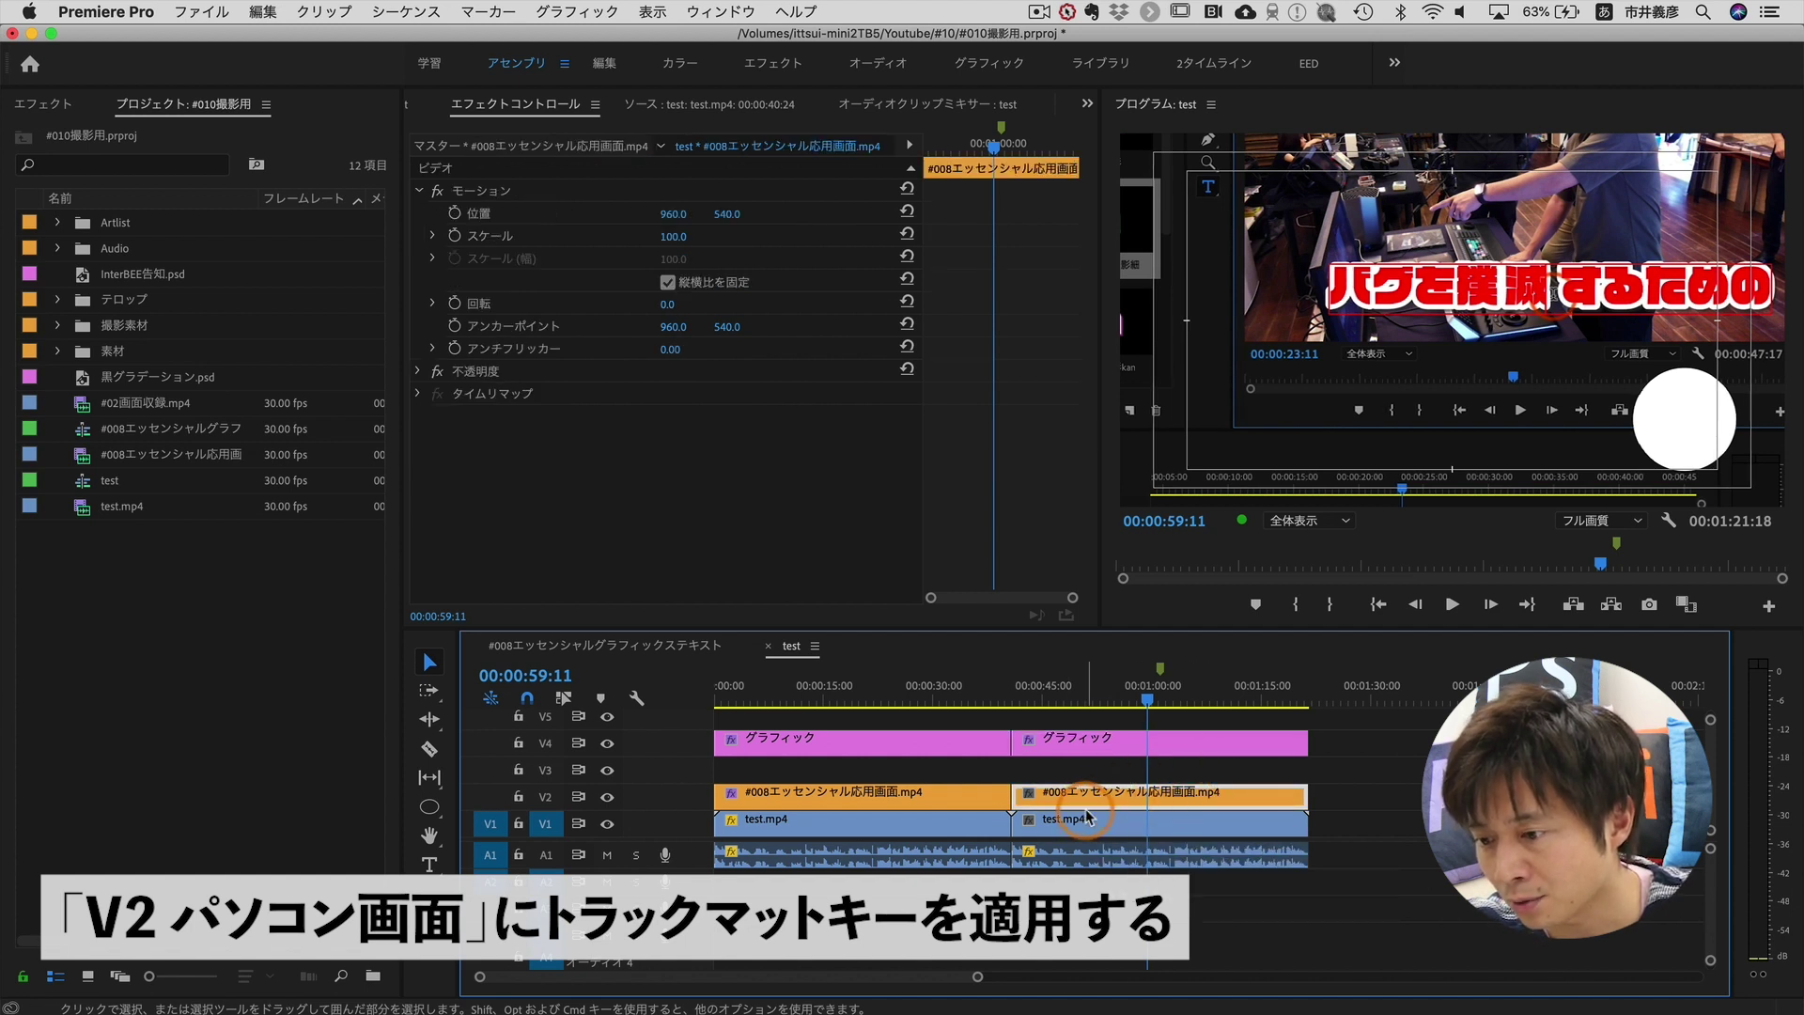
{"action": "left_click_drag", "start_coordinate": [1080, 799], "coordinate": [180, 246]}
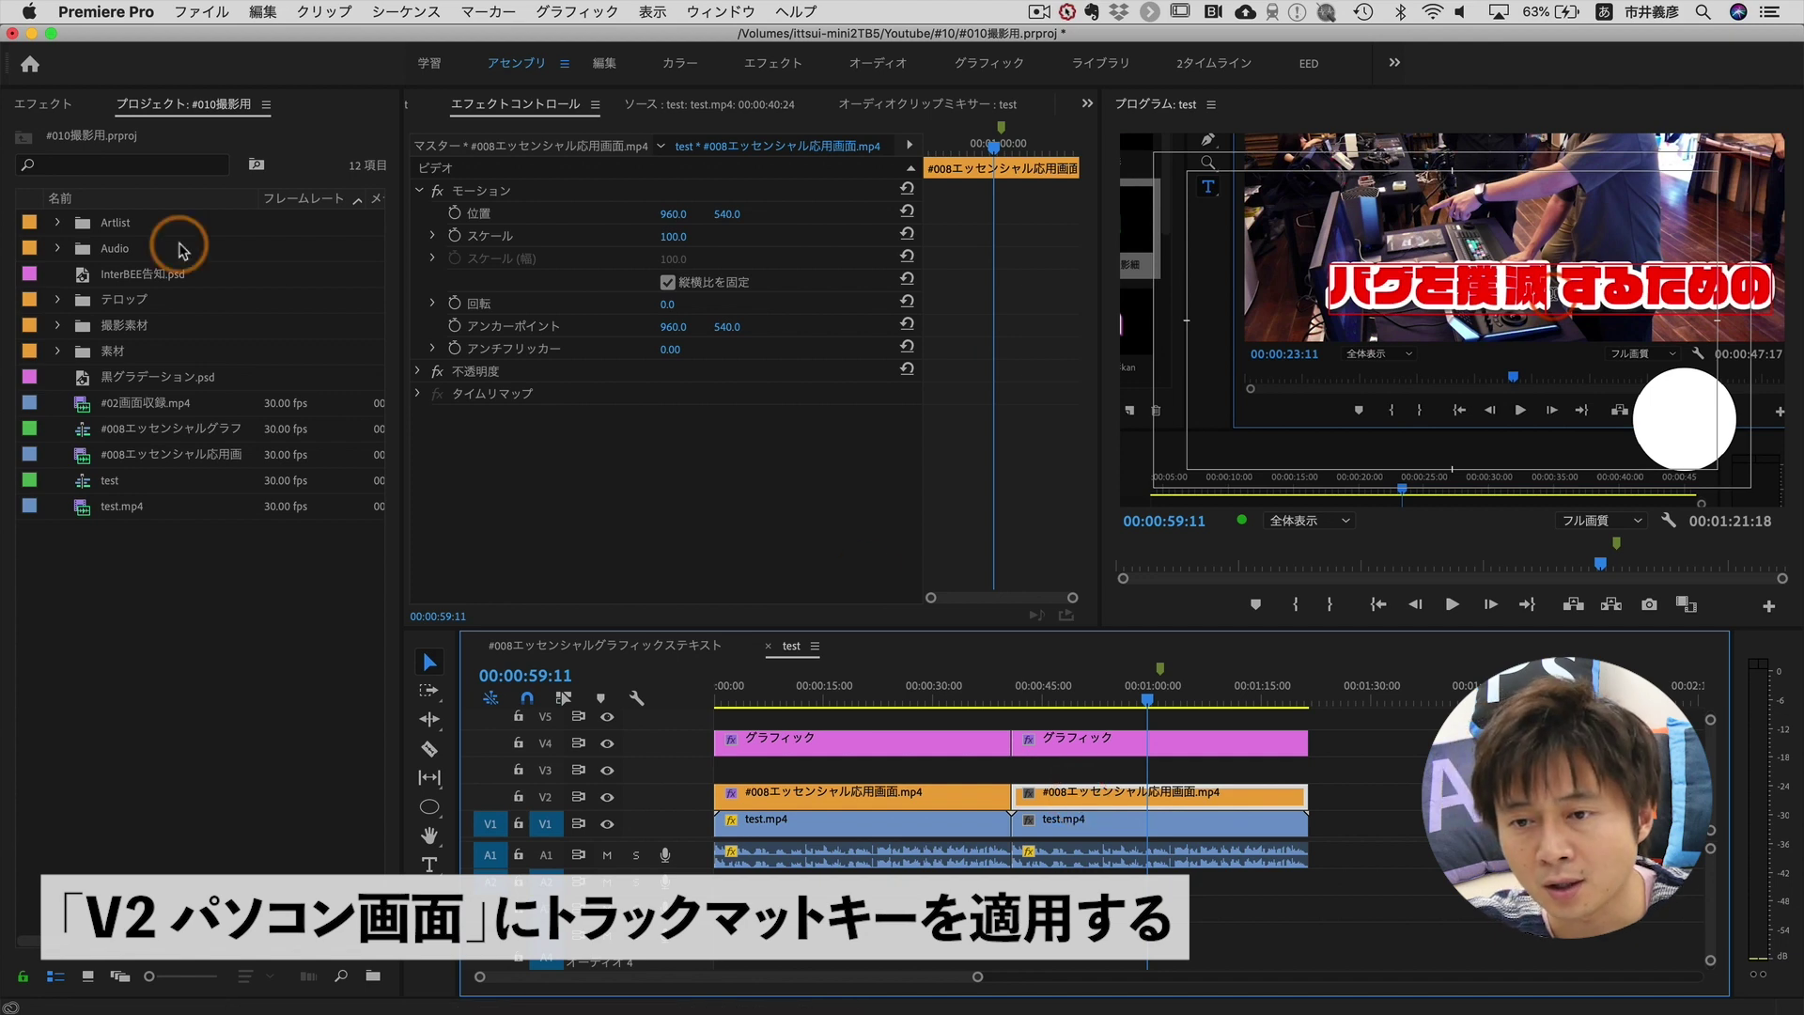
{"action": "left_click", "coordinate": [47, 105]}
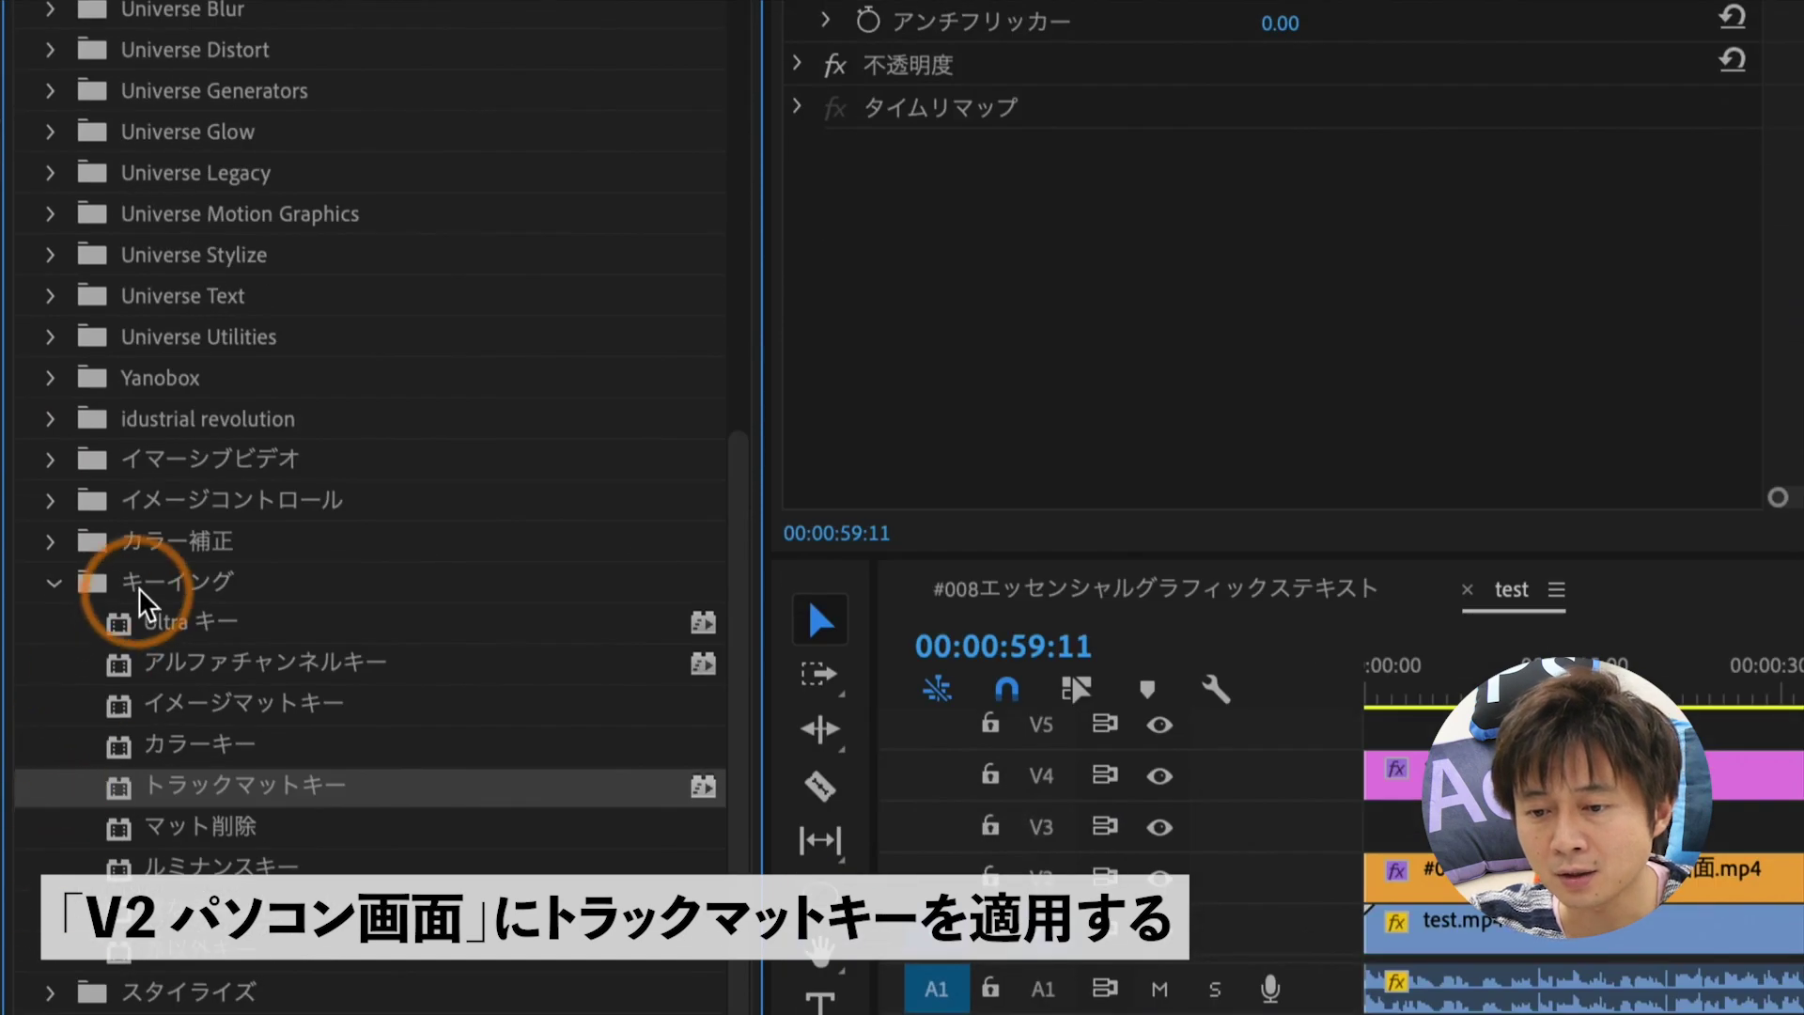
{"action": "left_click", "coordinate": [136, 587]}
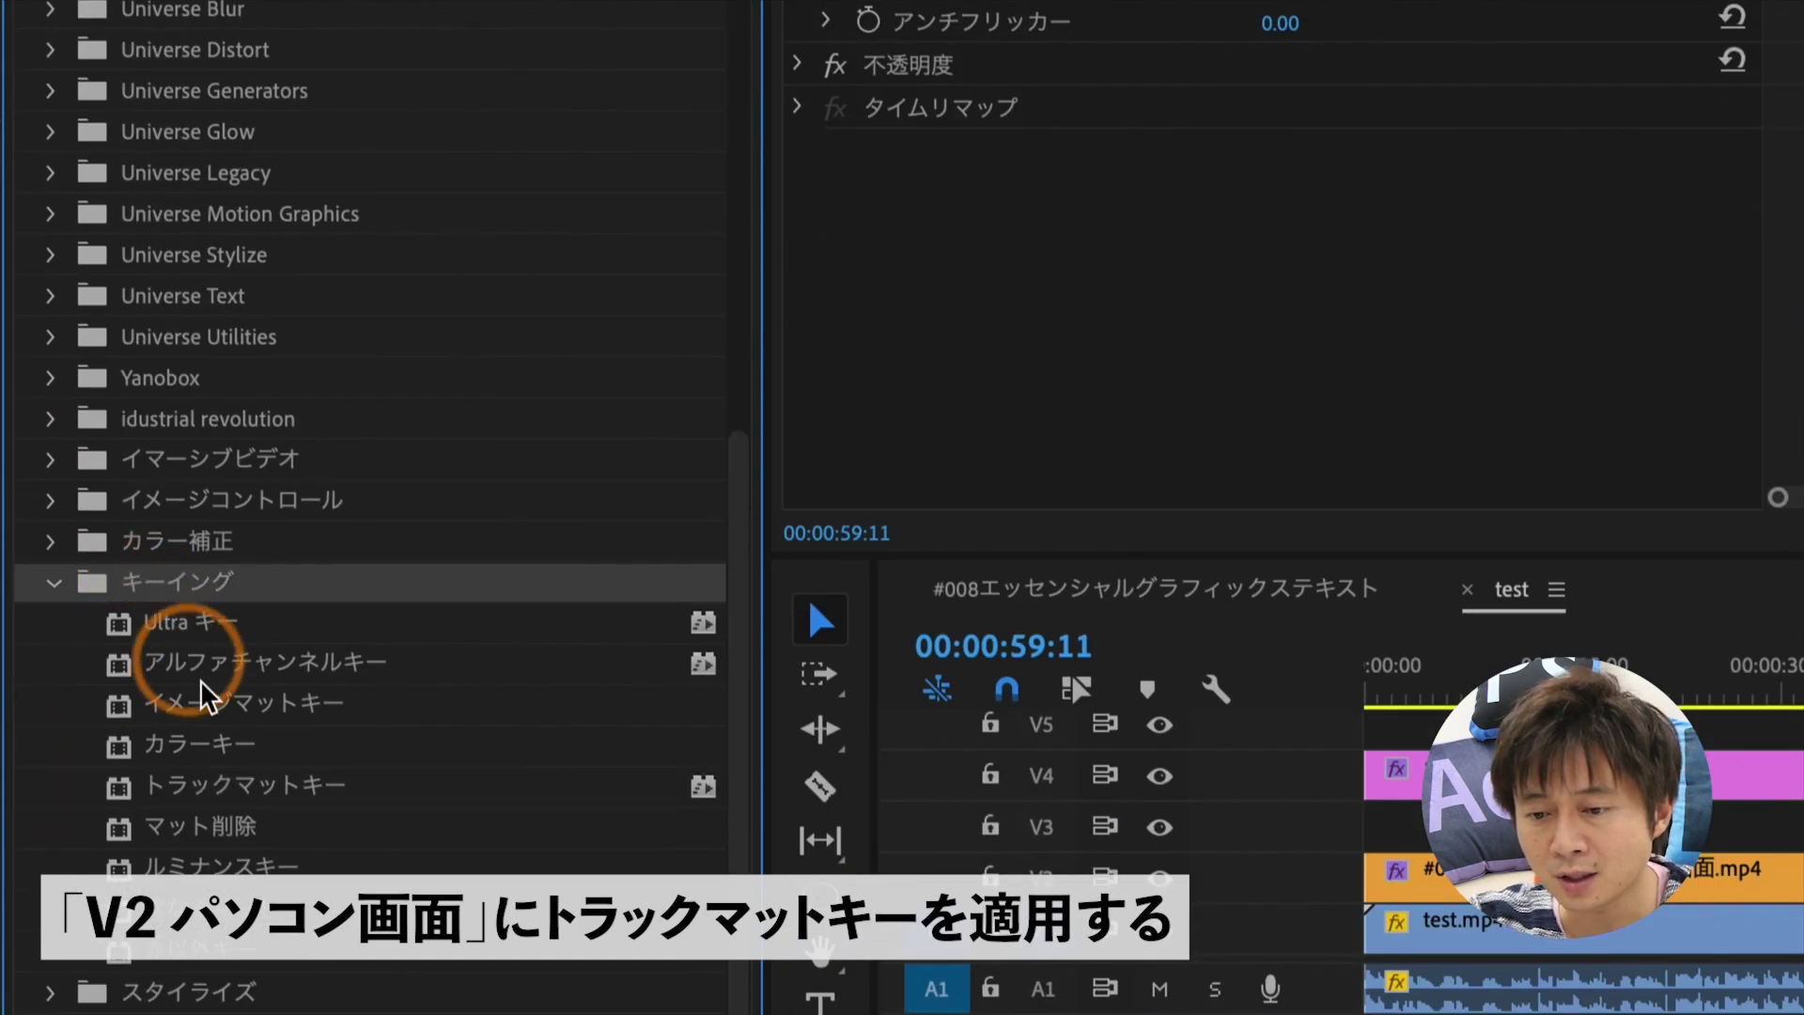
{"action": "left_click", "coordinate": [230, 799]}
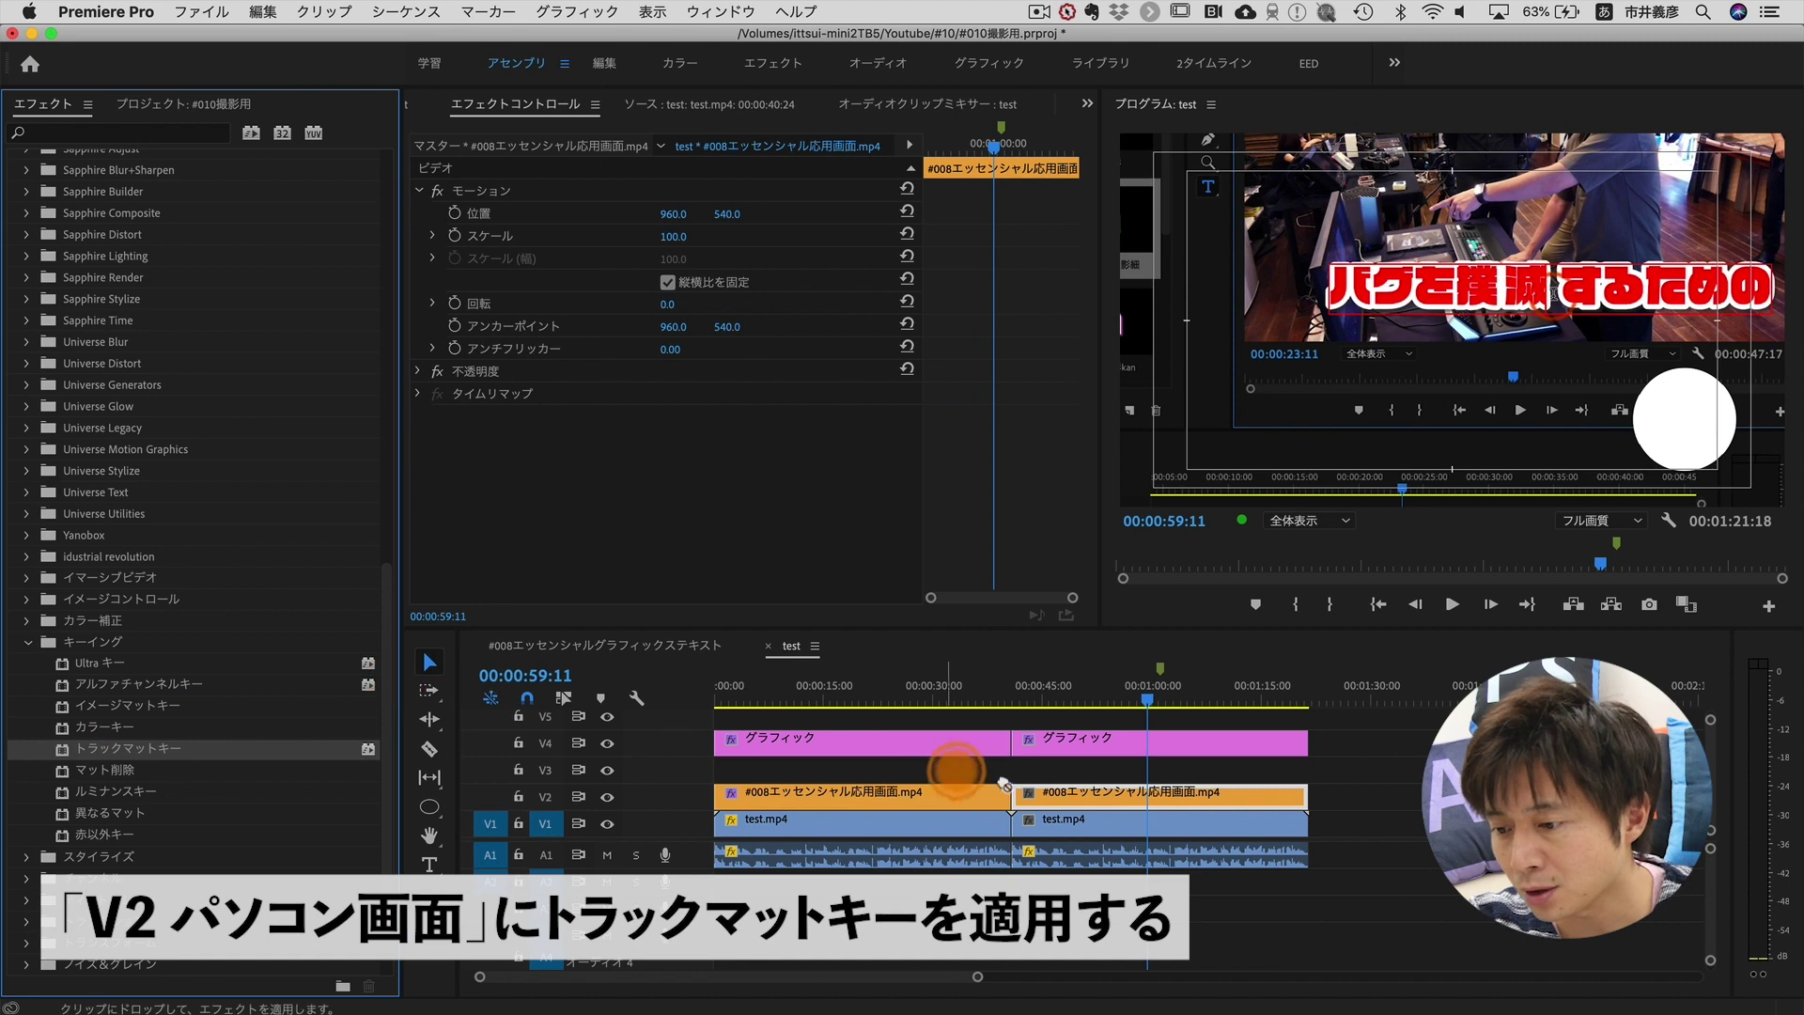
{"action": "left_click_drag", "start_coordinate": [391, 686], "coordinate": [1078, 799]}
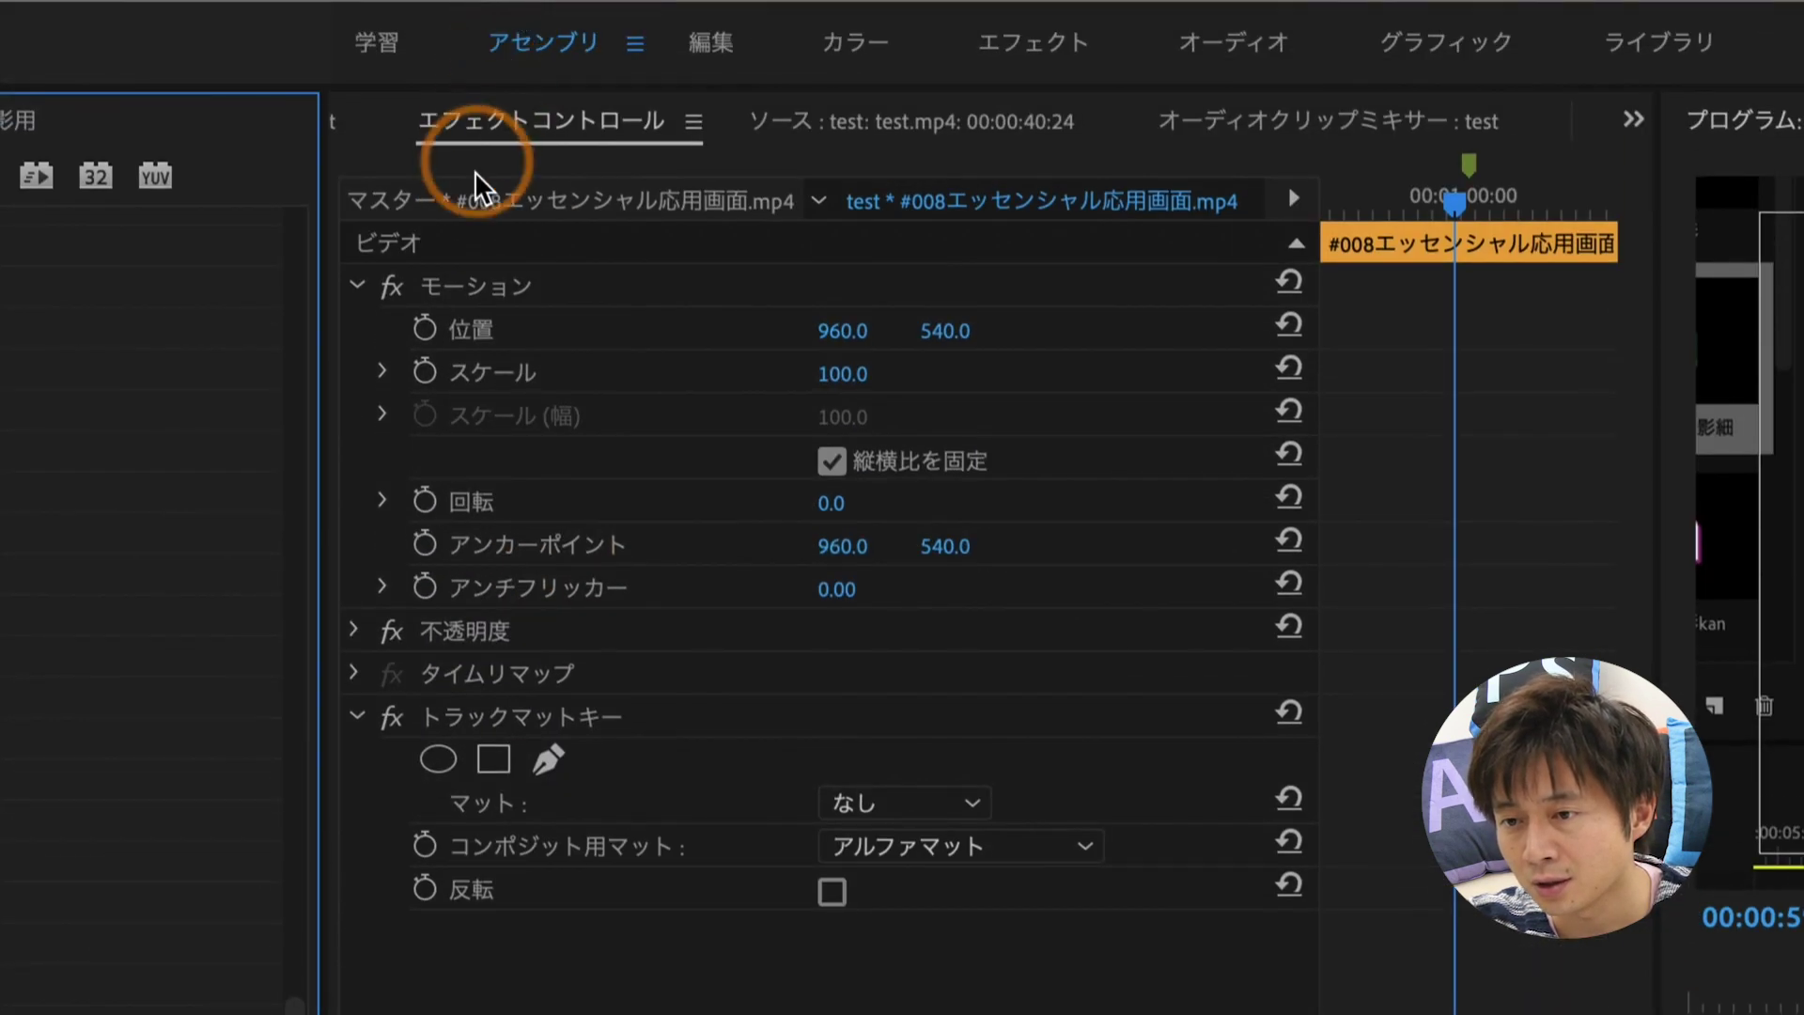
Set the トラックマットキー matte to Video 4, keeping アルファマット as the composite matte.
{"action": "left_click", "coordinate": [537, 715]}
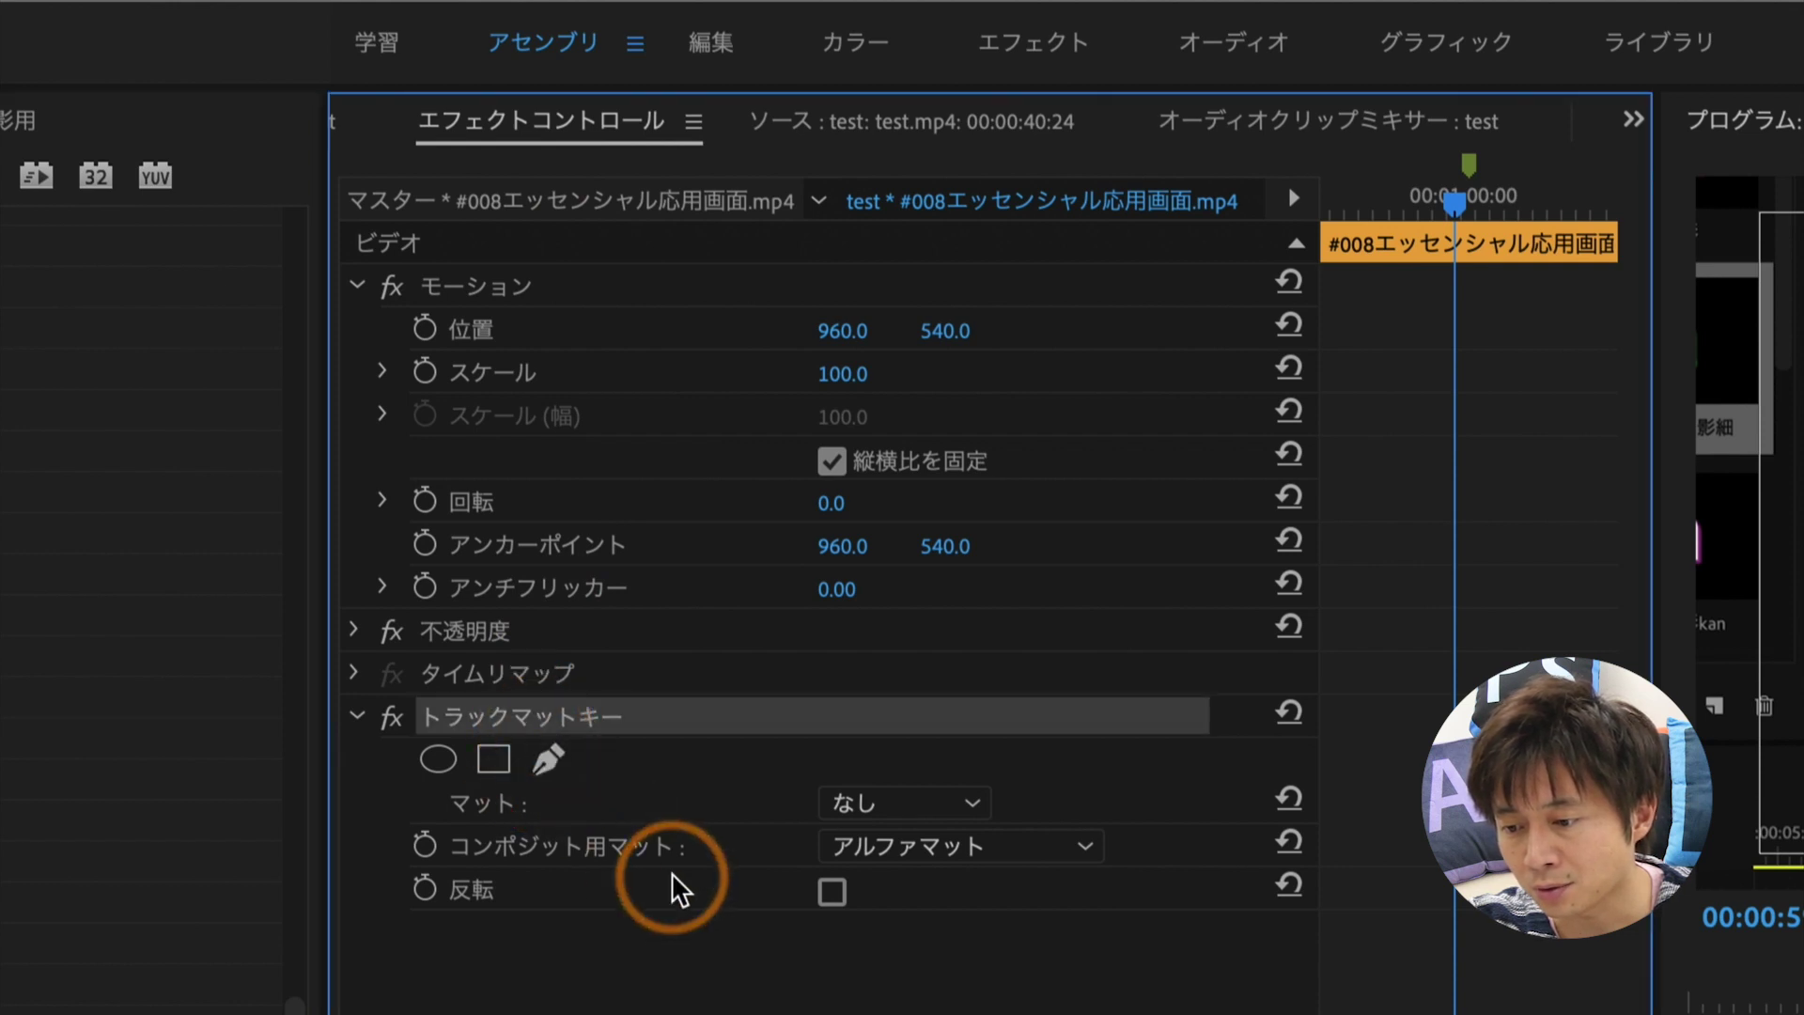
{"action": "left_click", "coordinate": [904, 794]}
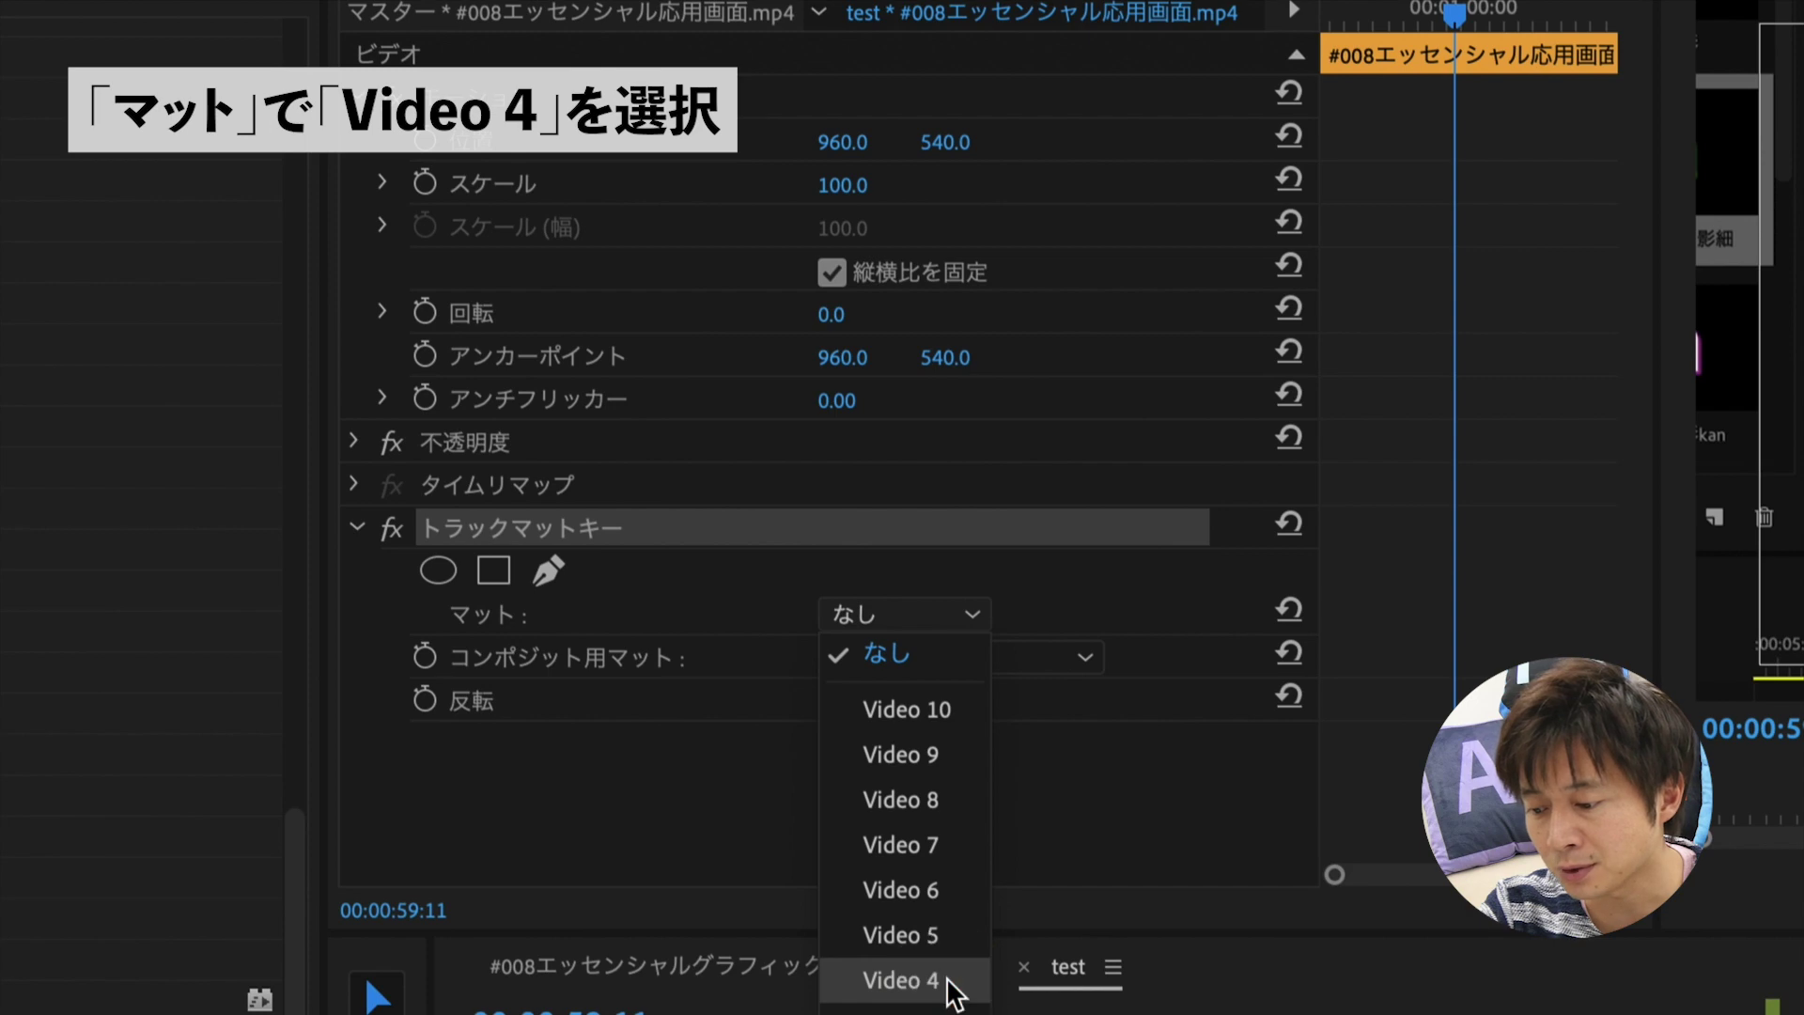
{"action": "left_click", "coordinate": [938, 982]}
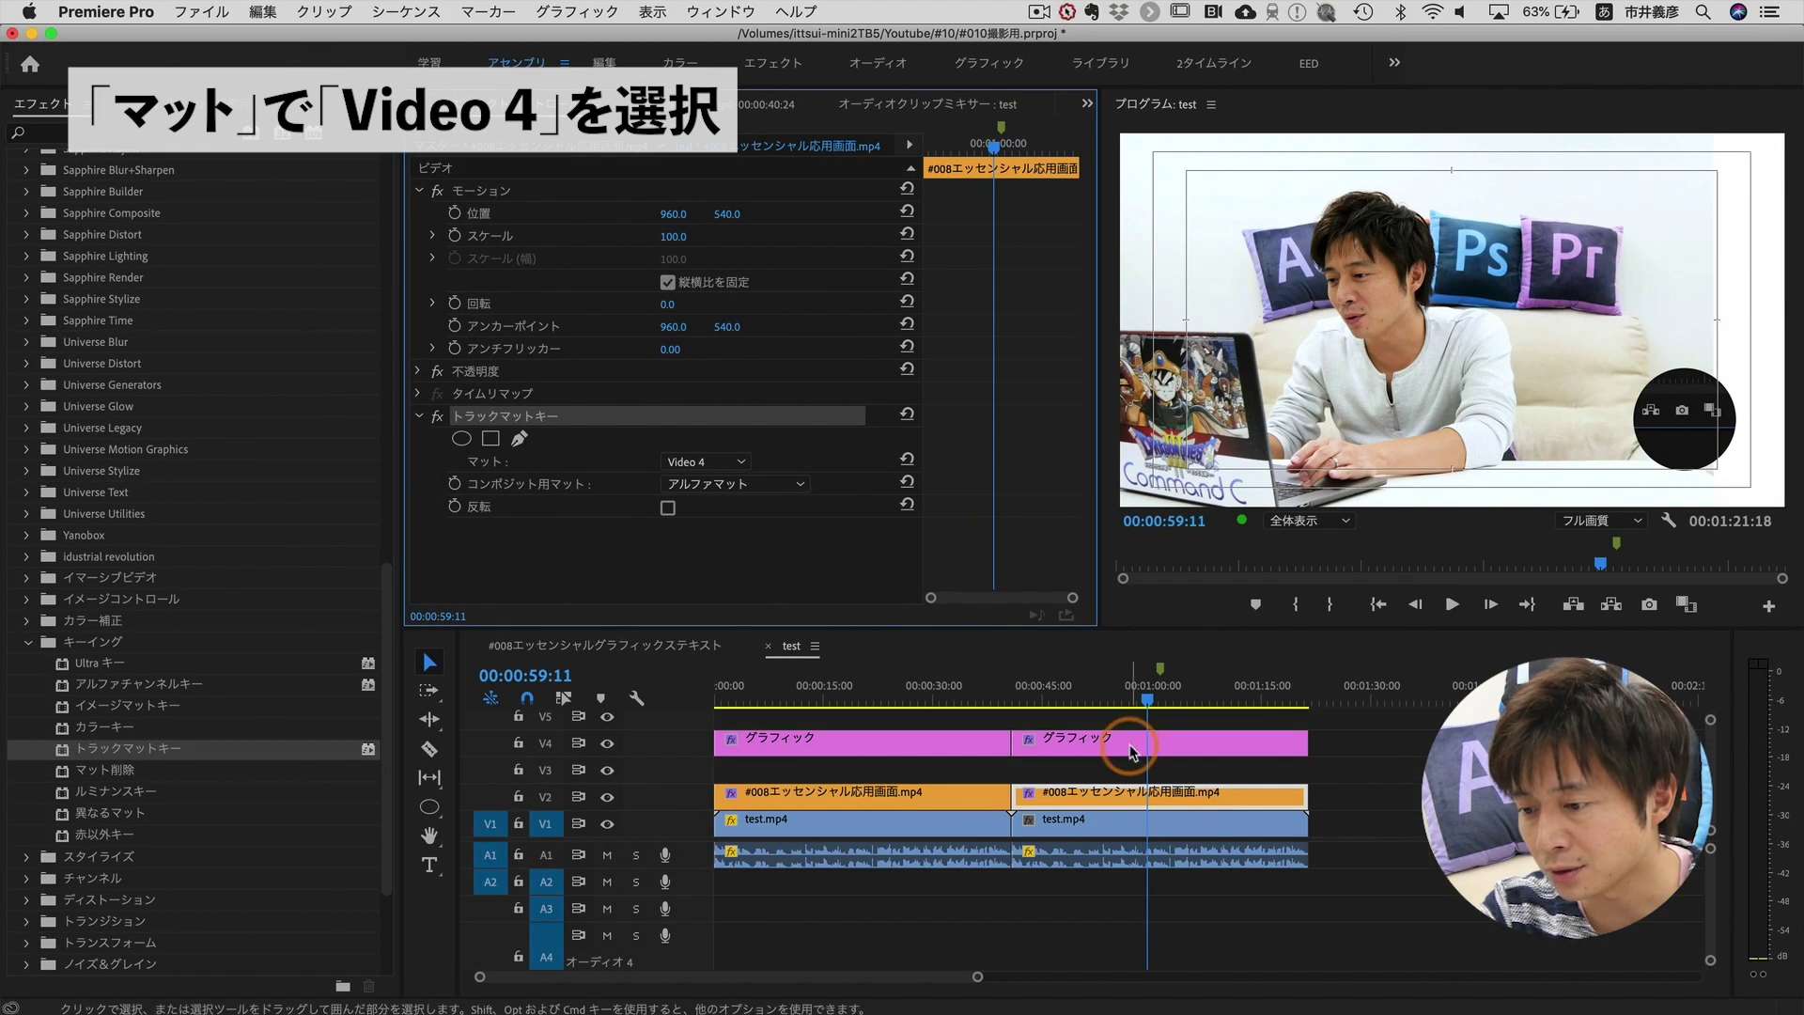
{"action": "left_click", "coordinate": [1128, 749]}
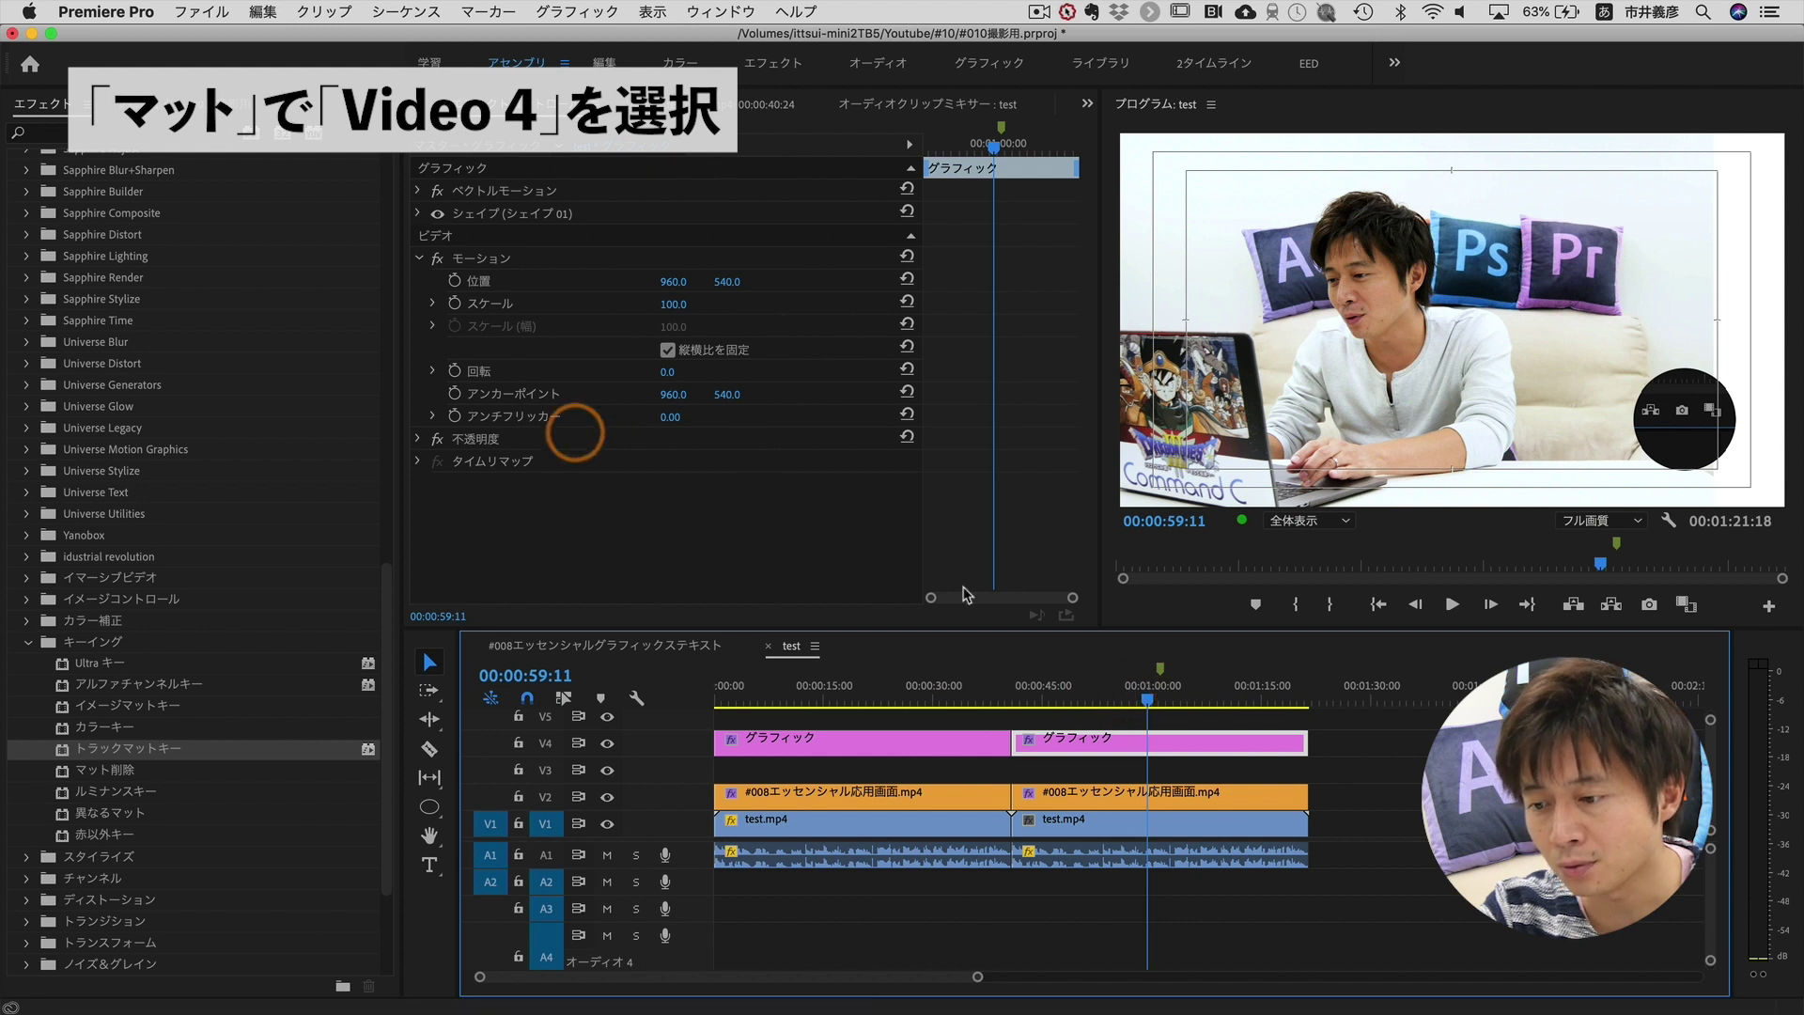
{"action": "left_click", "coordinate": [1139, 792]}
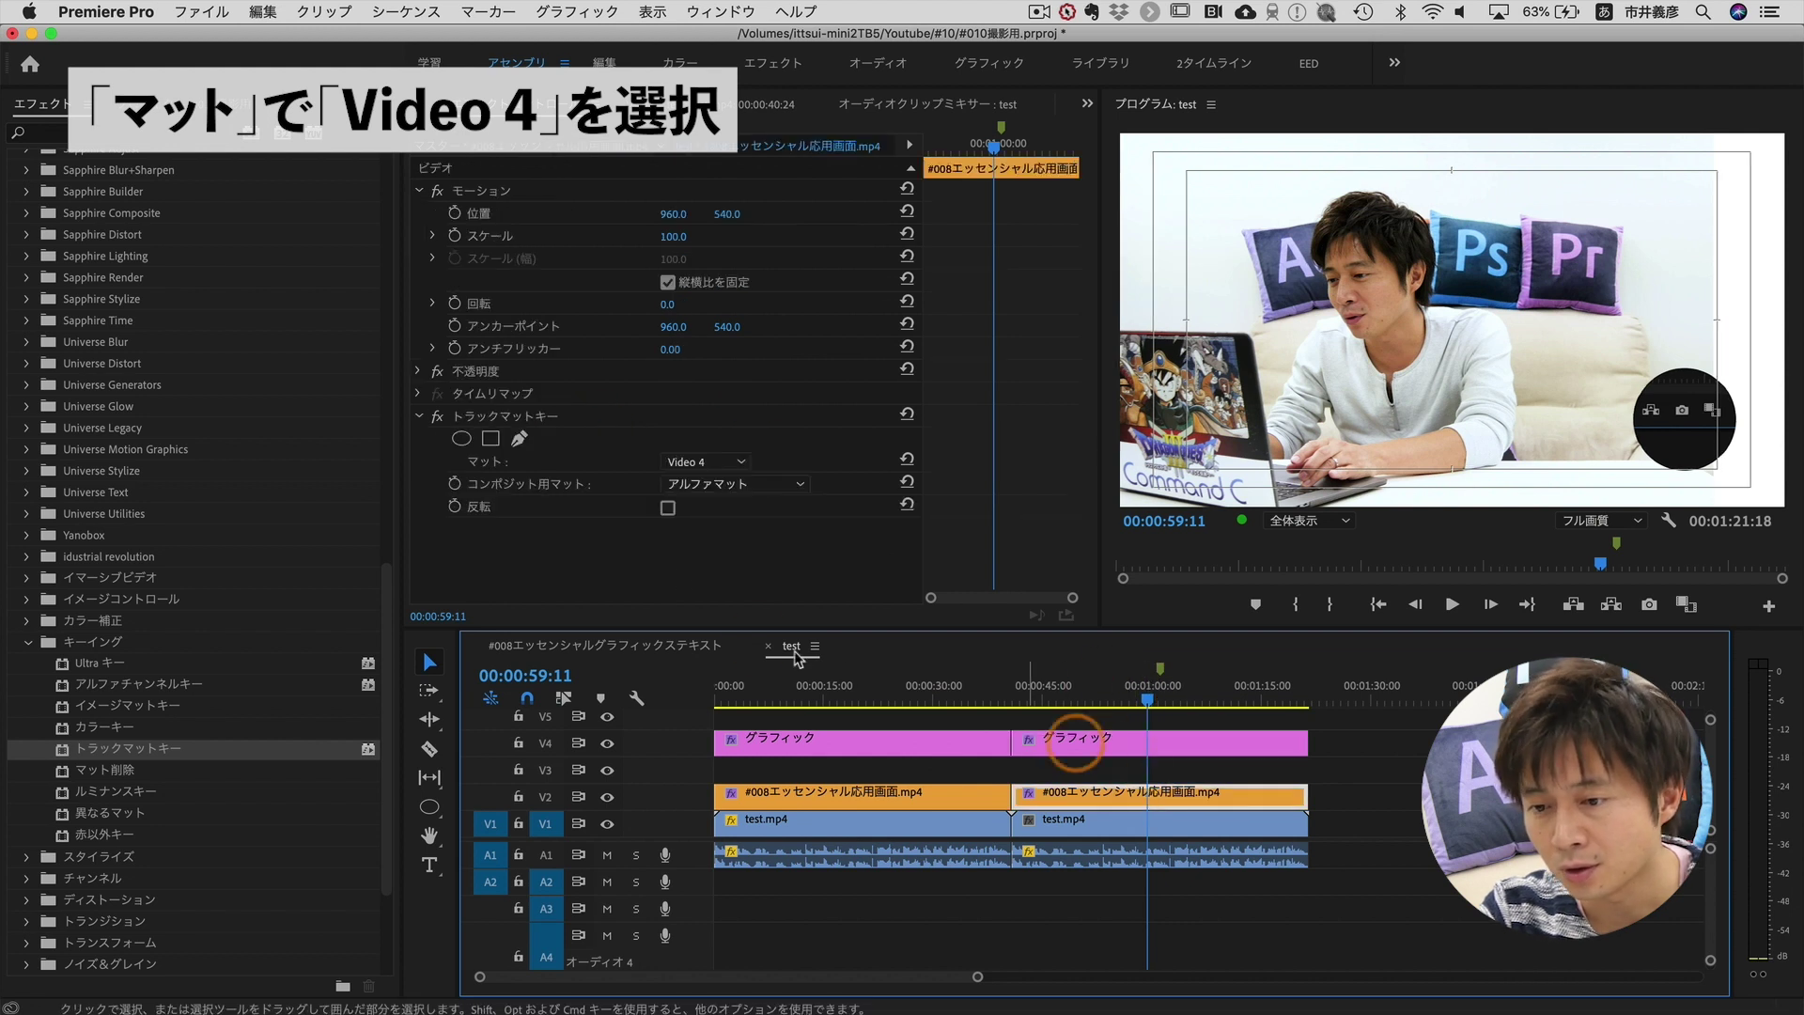
{"action": "left_click", "coordinate": [516, 420]}
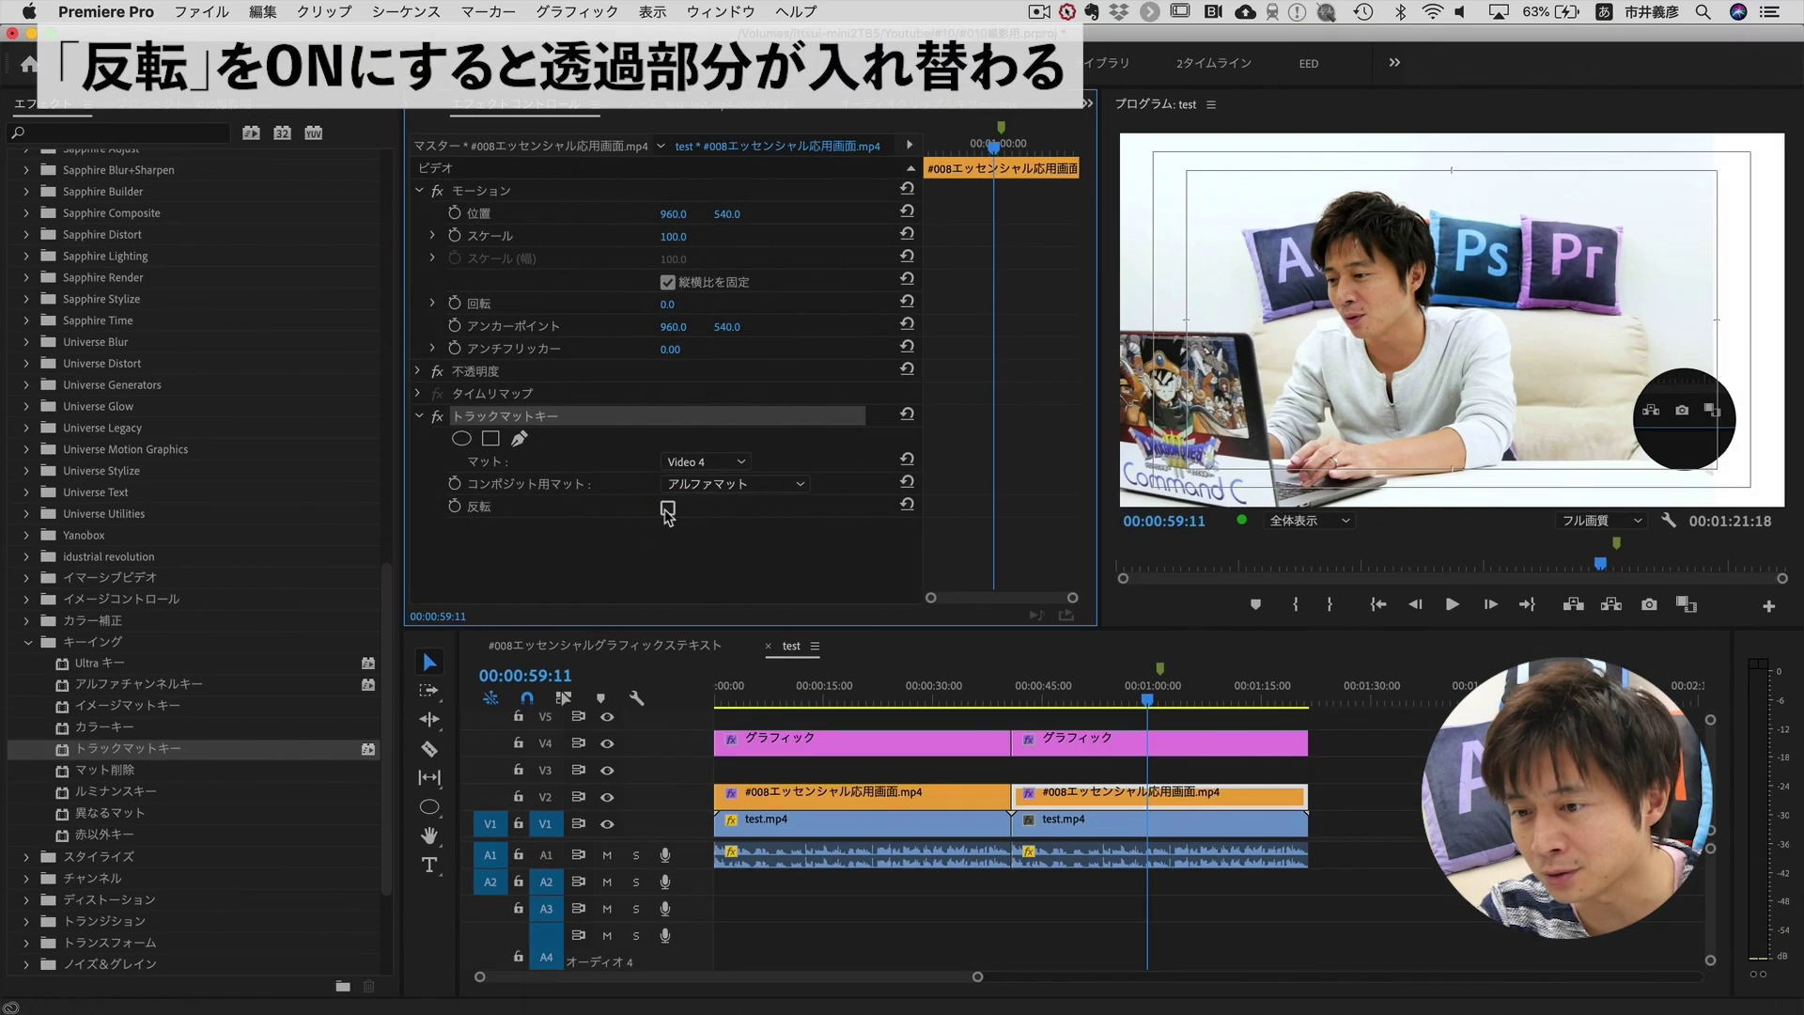
Enable 反転 on the track matte so the screen fills outside the circle, and select the V1 test.mp4 clip.
{"action": "left_click", "coordinate": [667, 509]}
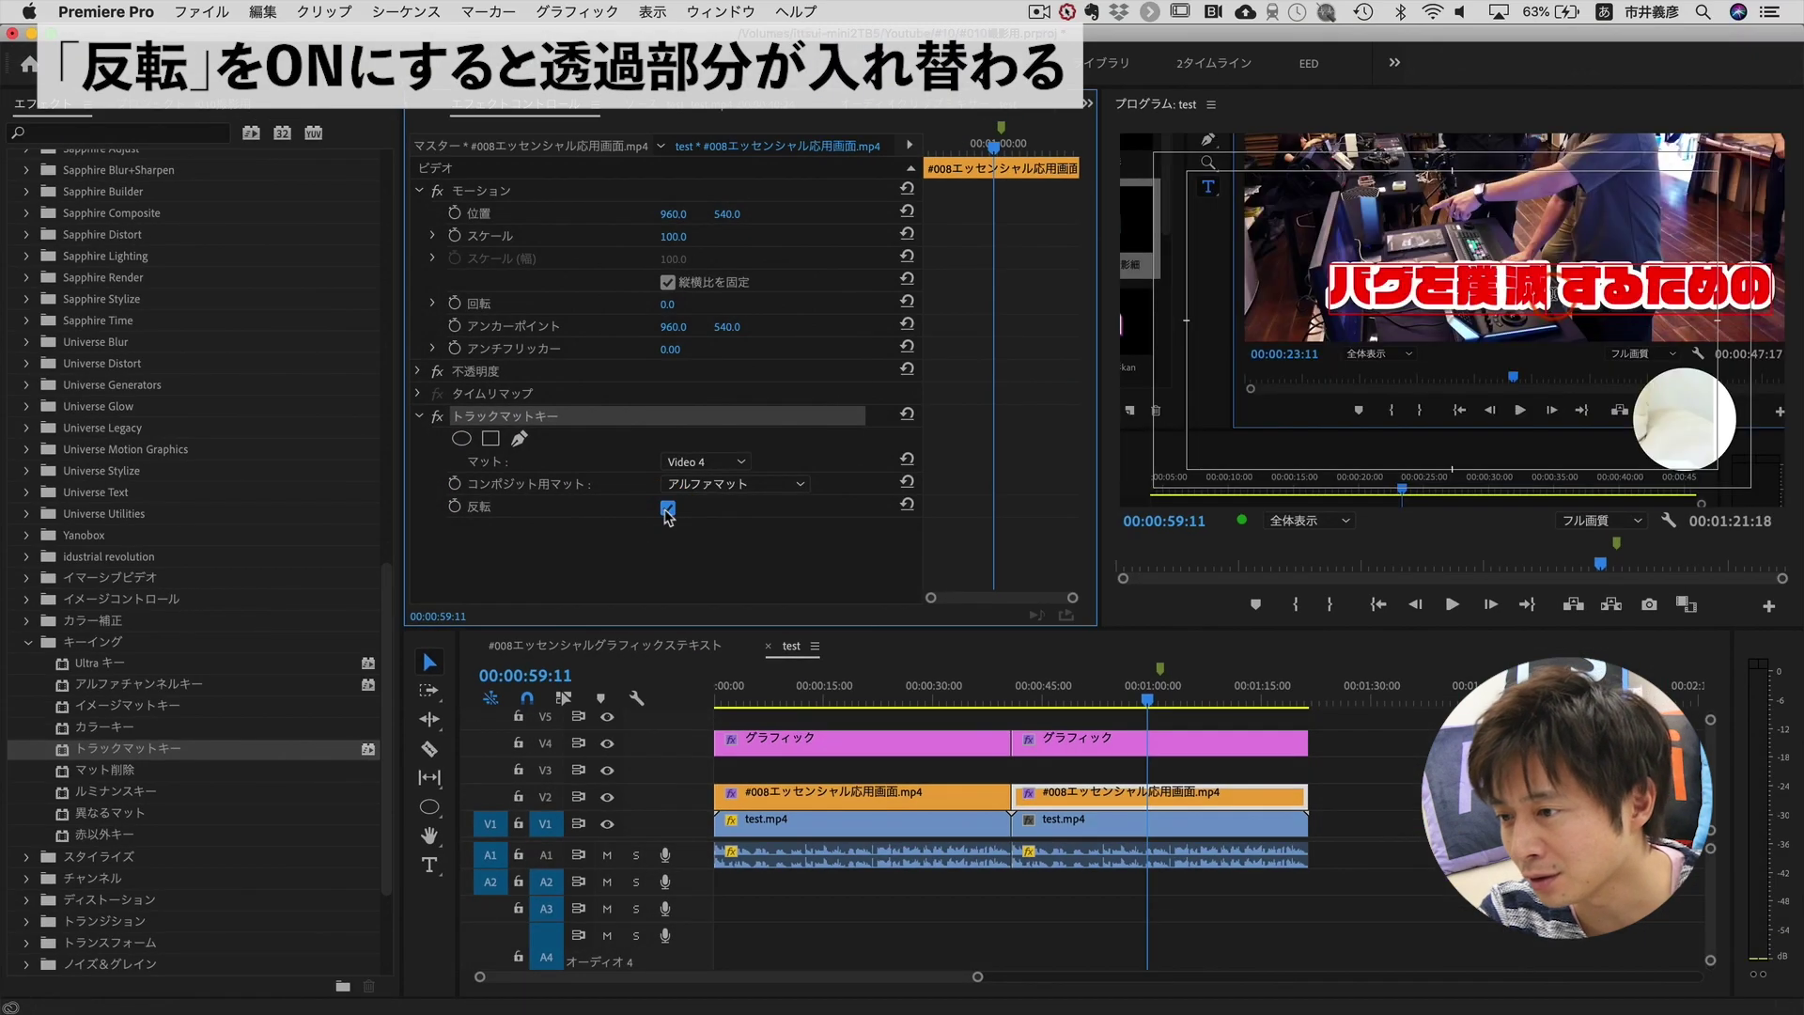
{"action": "left_click_drag", "start_coordinate": [1099, 679], "coordinate": [1180, 681]}
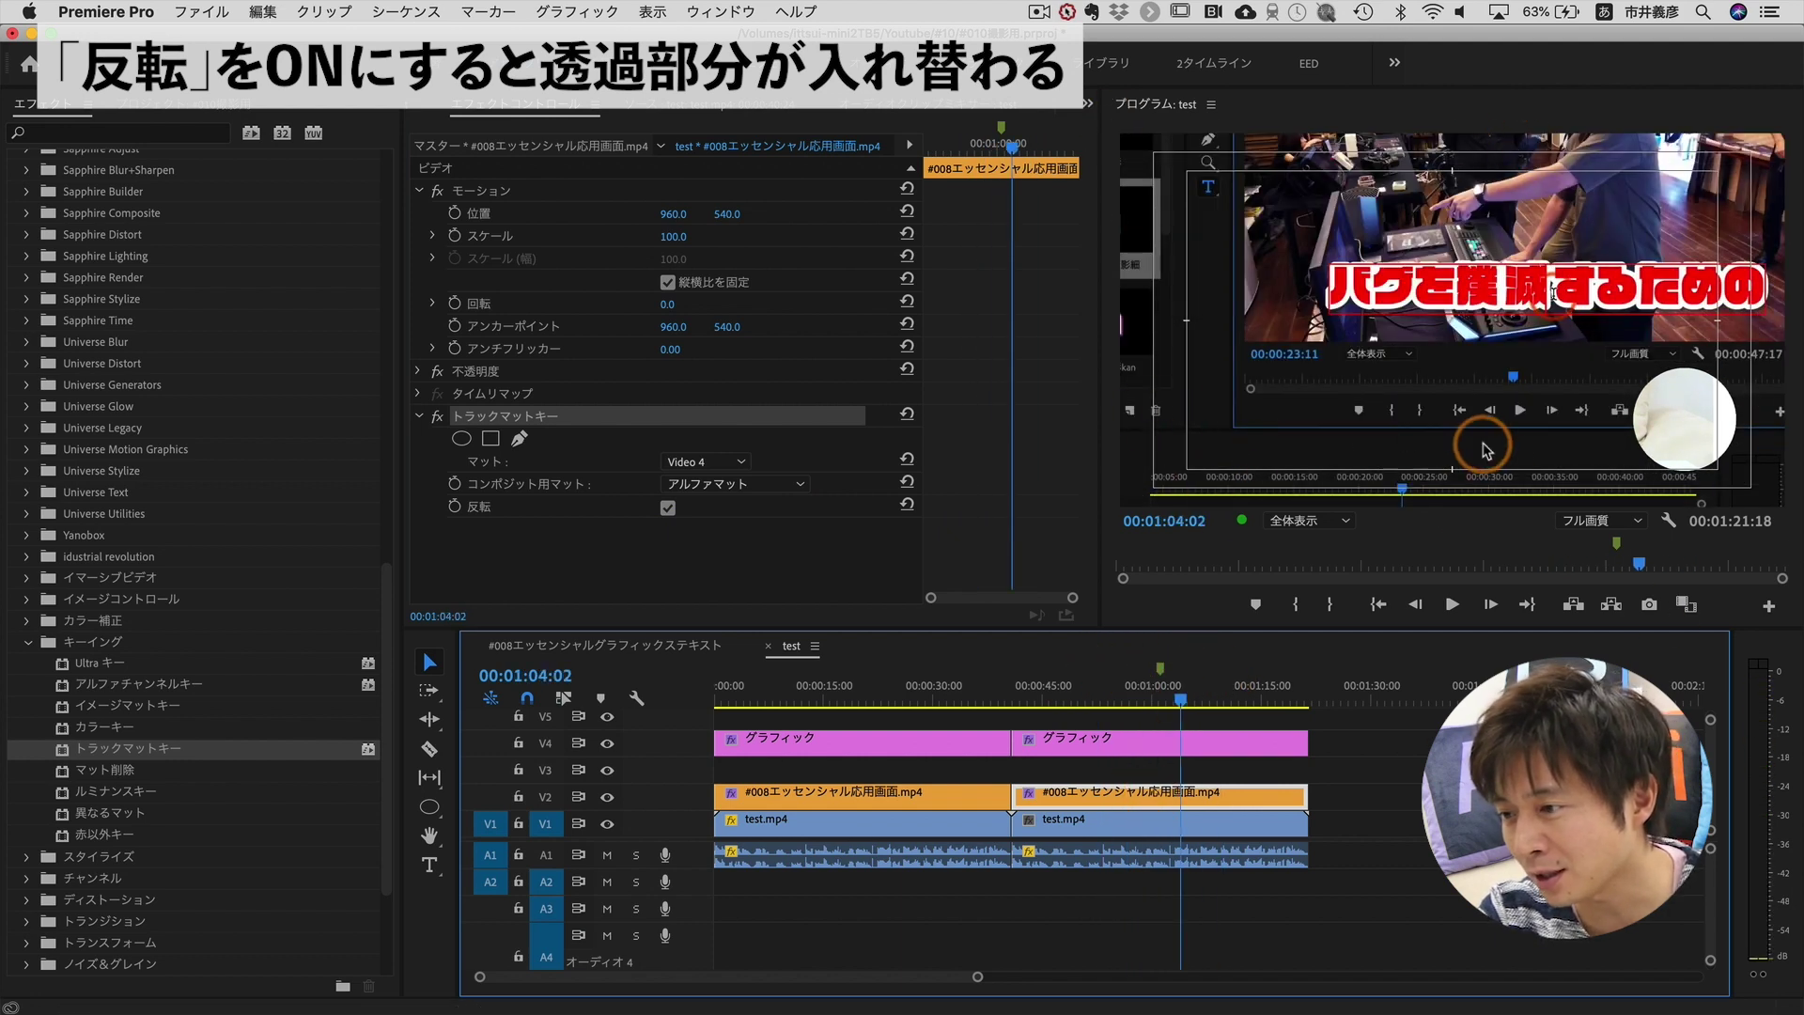
{"action": "left_click", "coordinate": [1118, 827]}
{"action": "left_click", "coordinate": [1102, 700]}
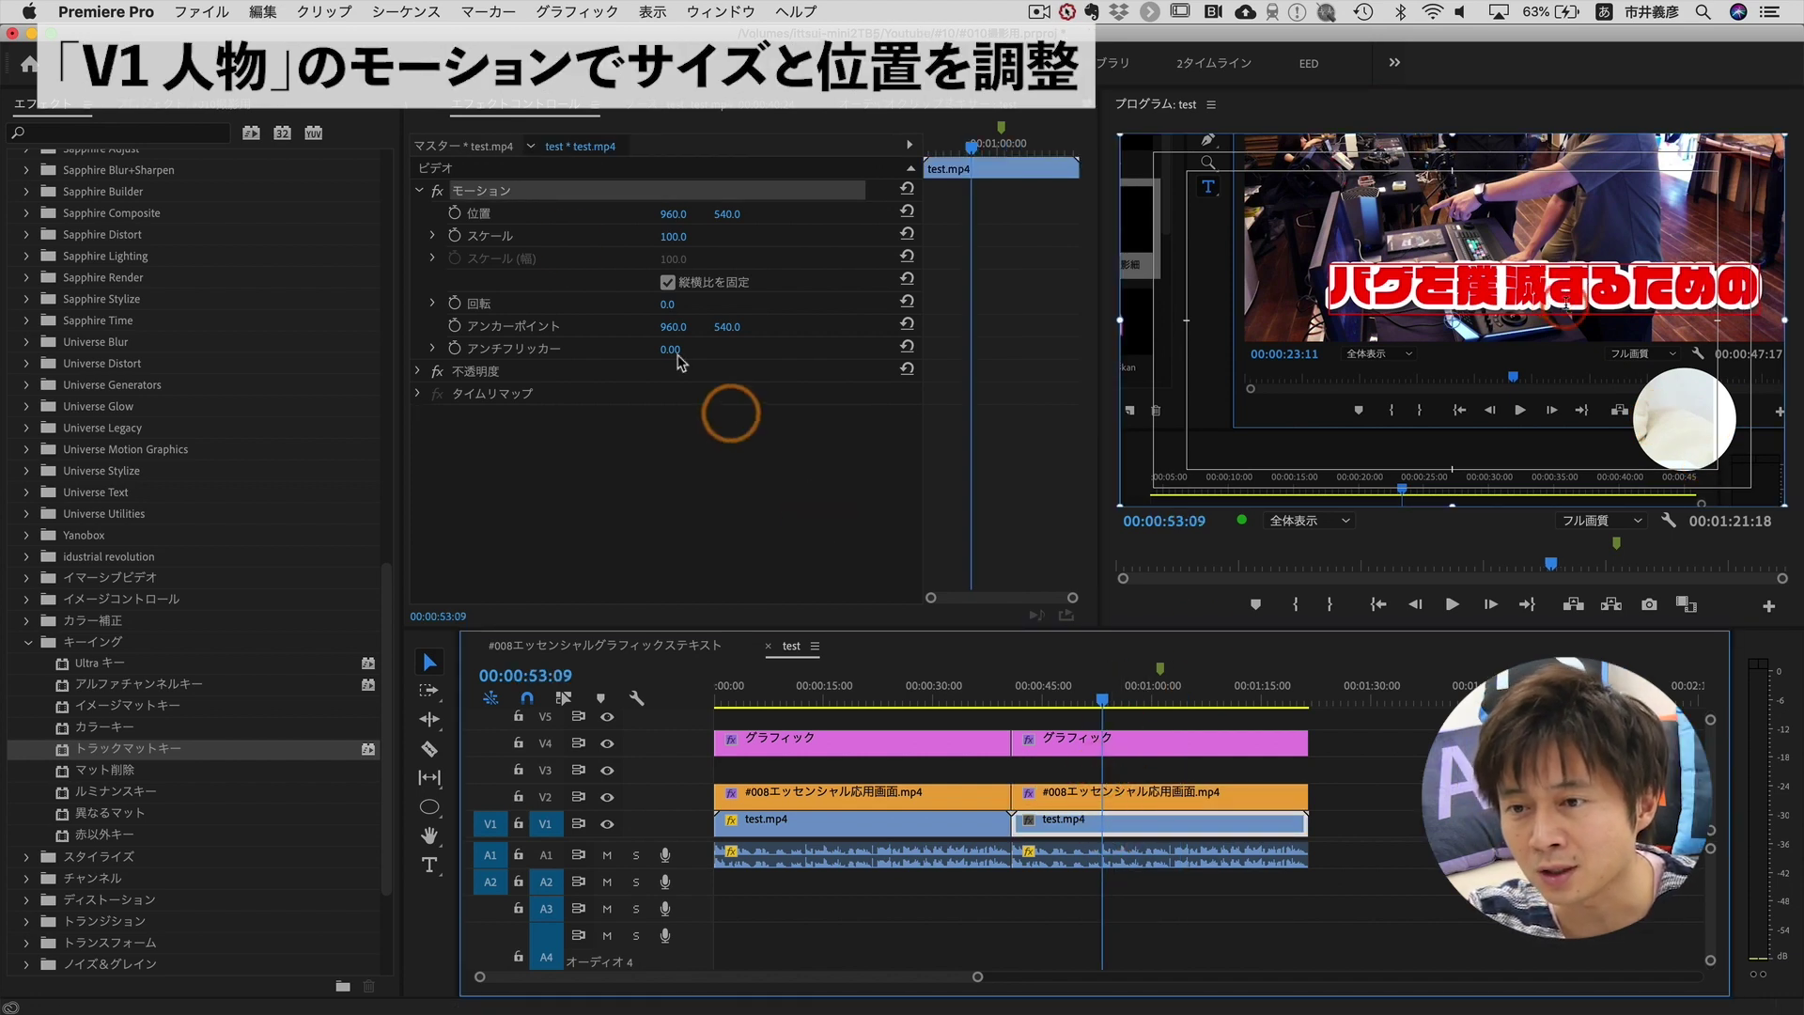
Scale the person clip to 59.8% at position 1785.1, 896.9 inside the circle, then play it back.
{"action": "left_click", "coordinate": [506, 193]}
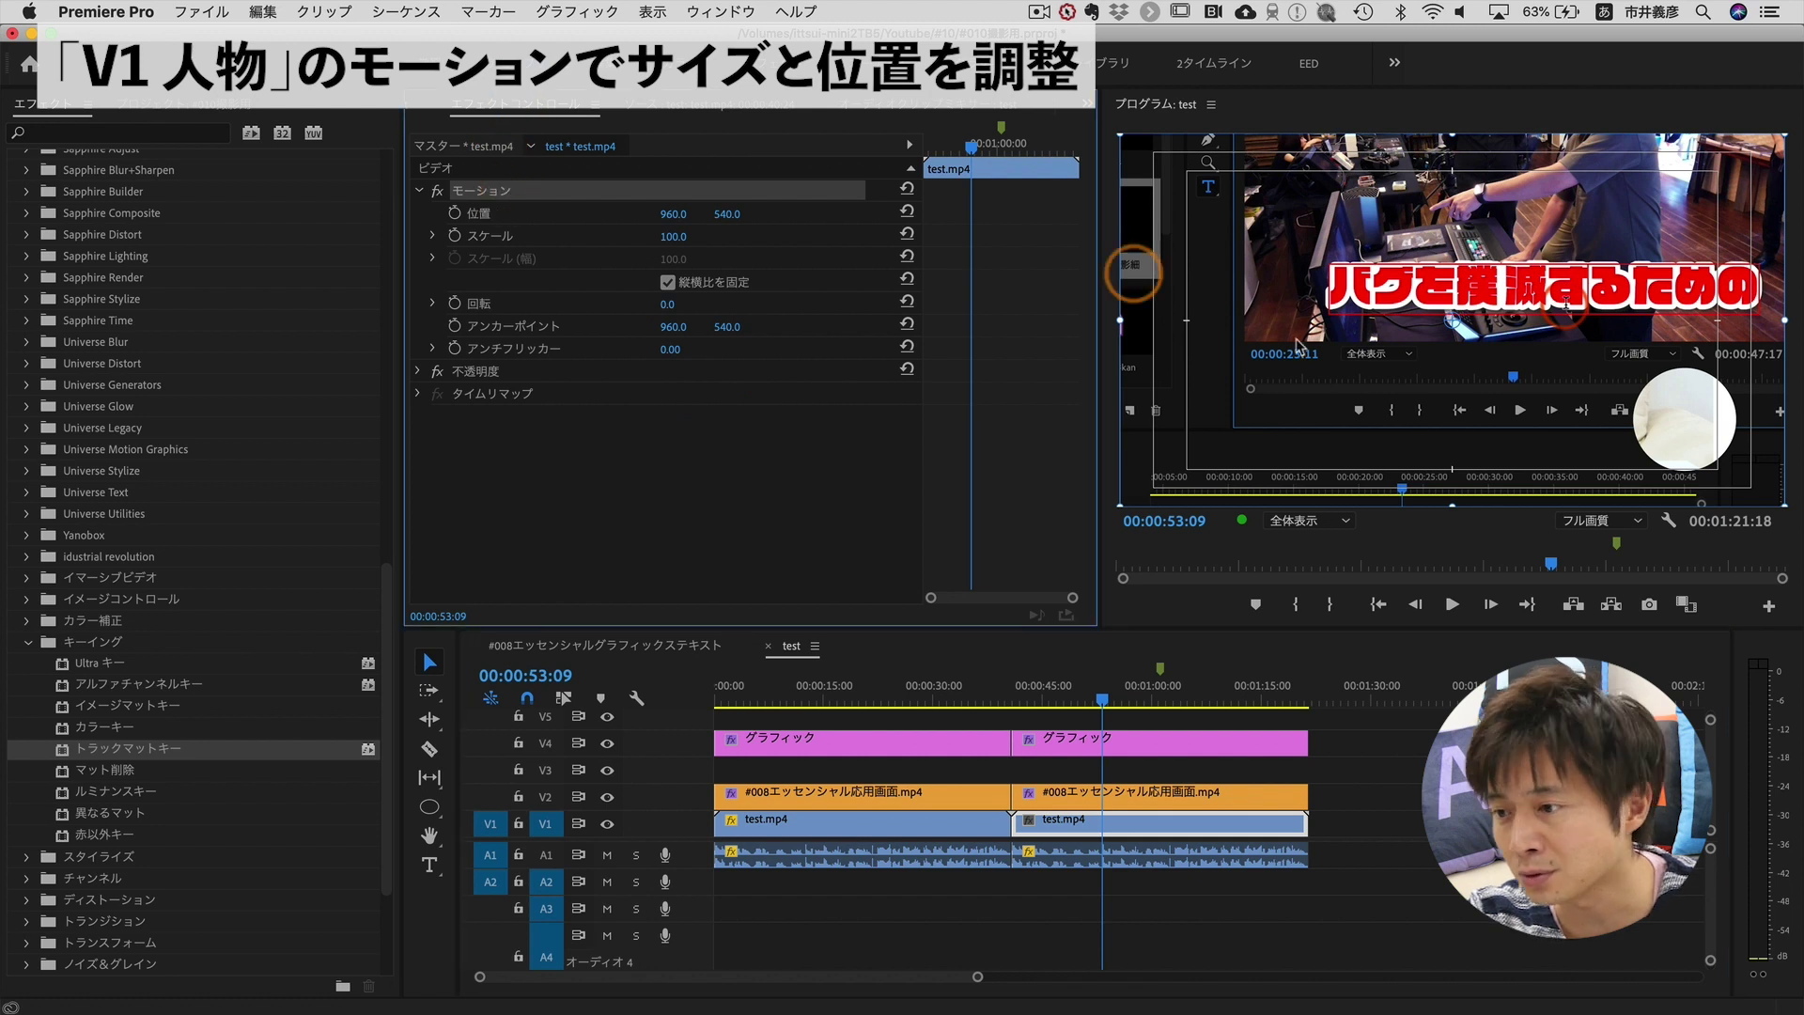
{"action": "left_click_drag", "start_coordinate": [1440, 340], "coordinate": [1741, 485]}
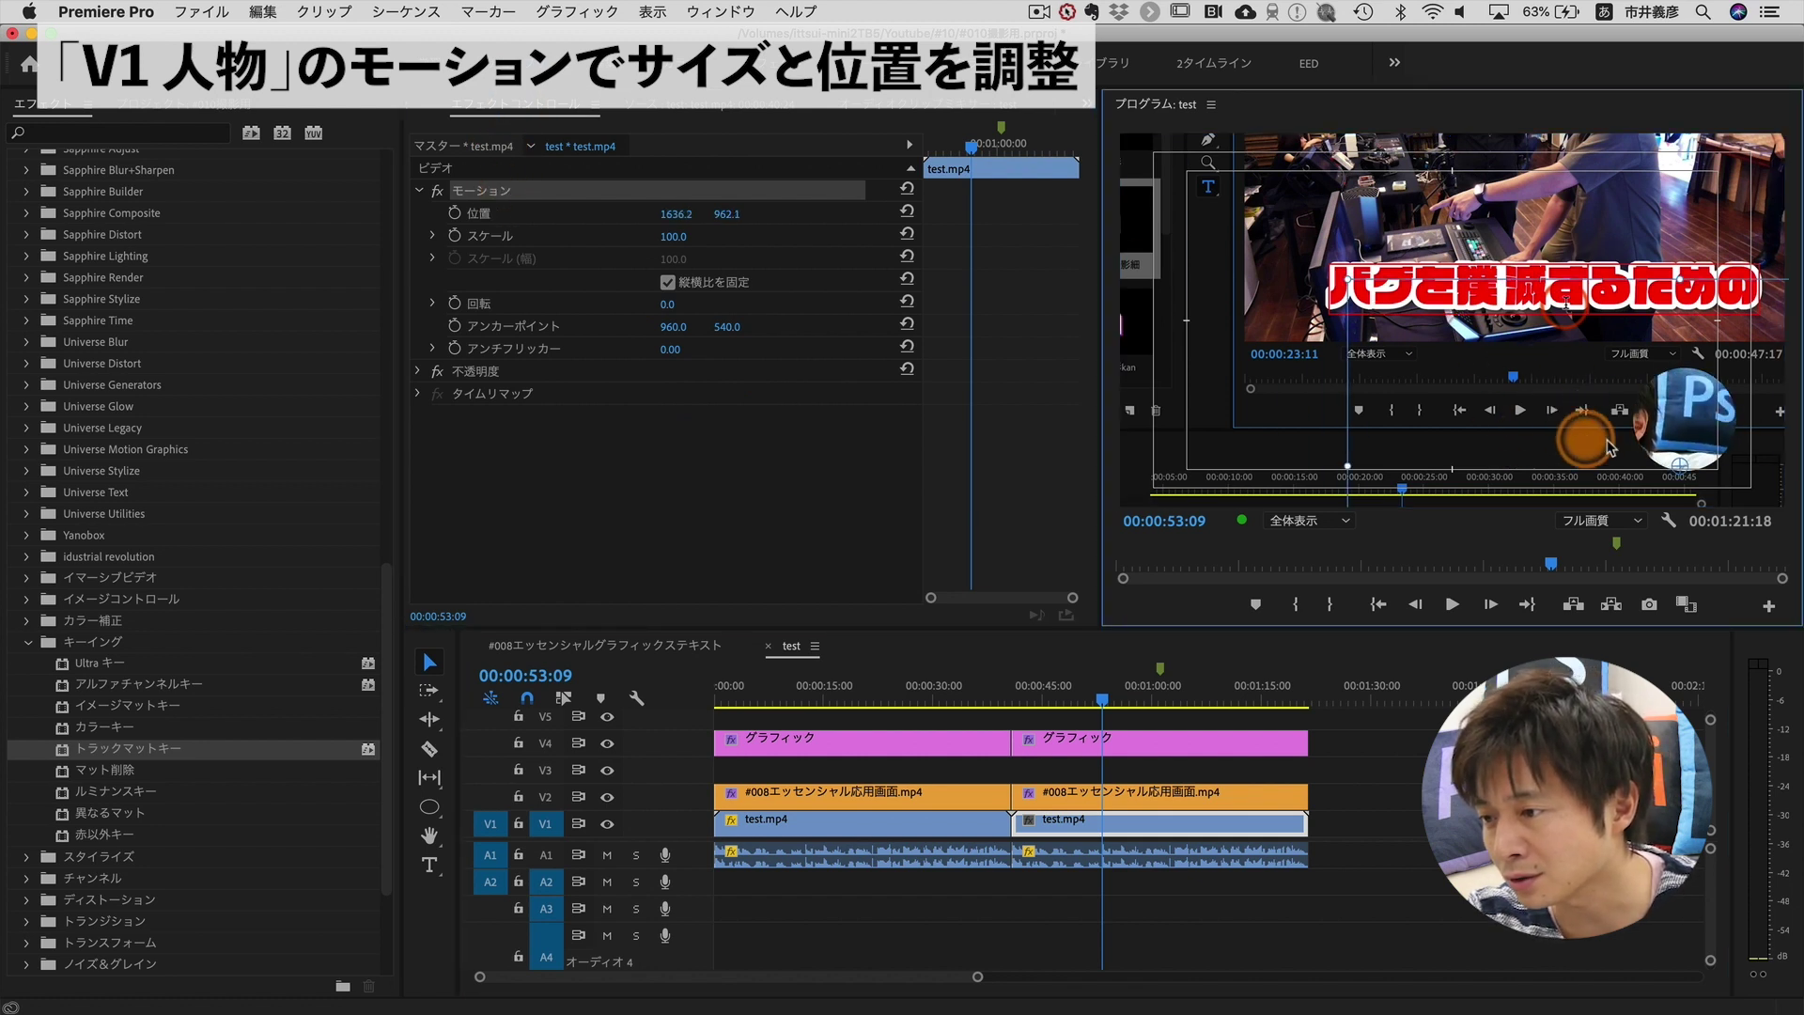
{"action": "left_click_drag", "start_coordinate": [1421, 275], "coordinate": [1646, 372]}
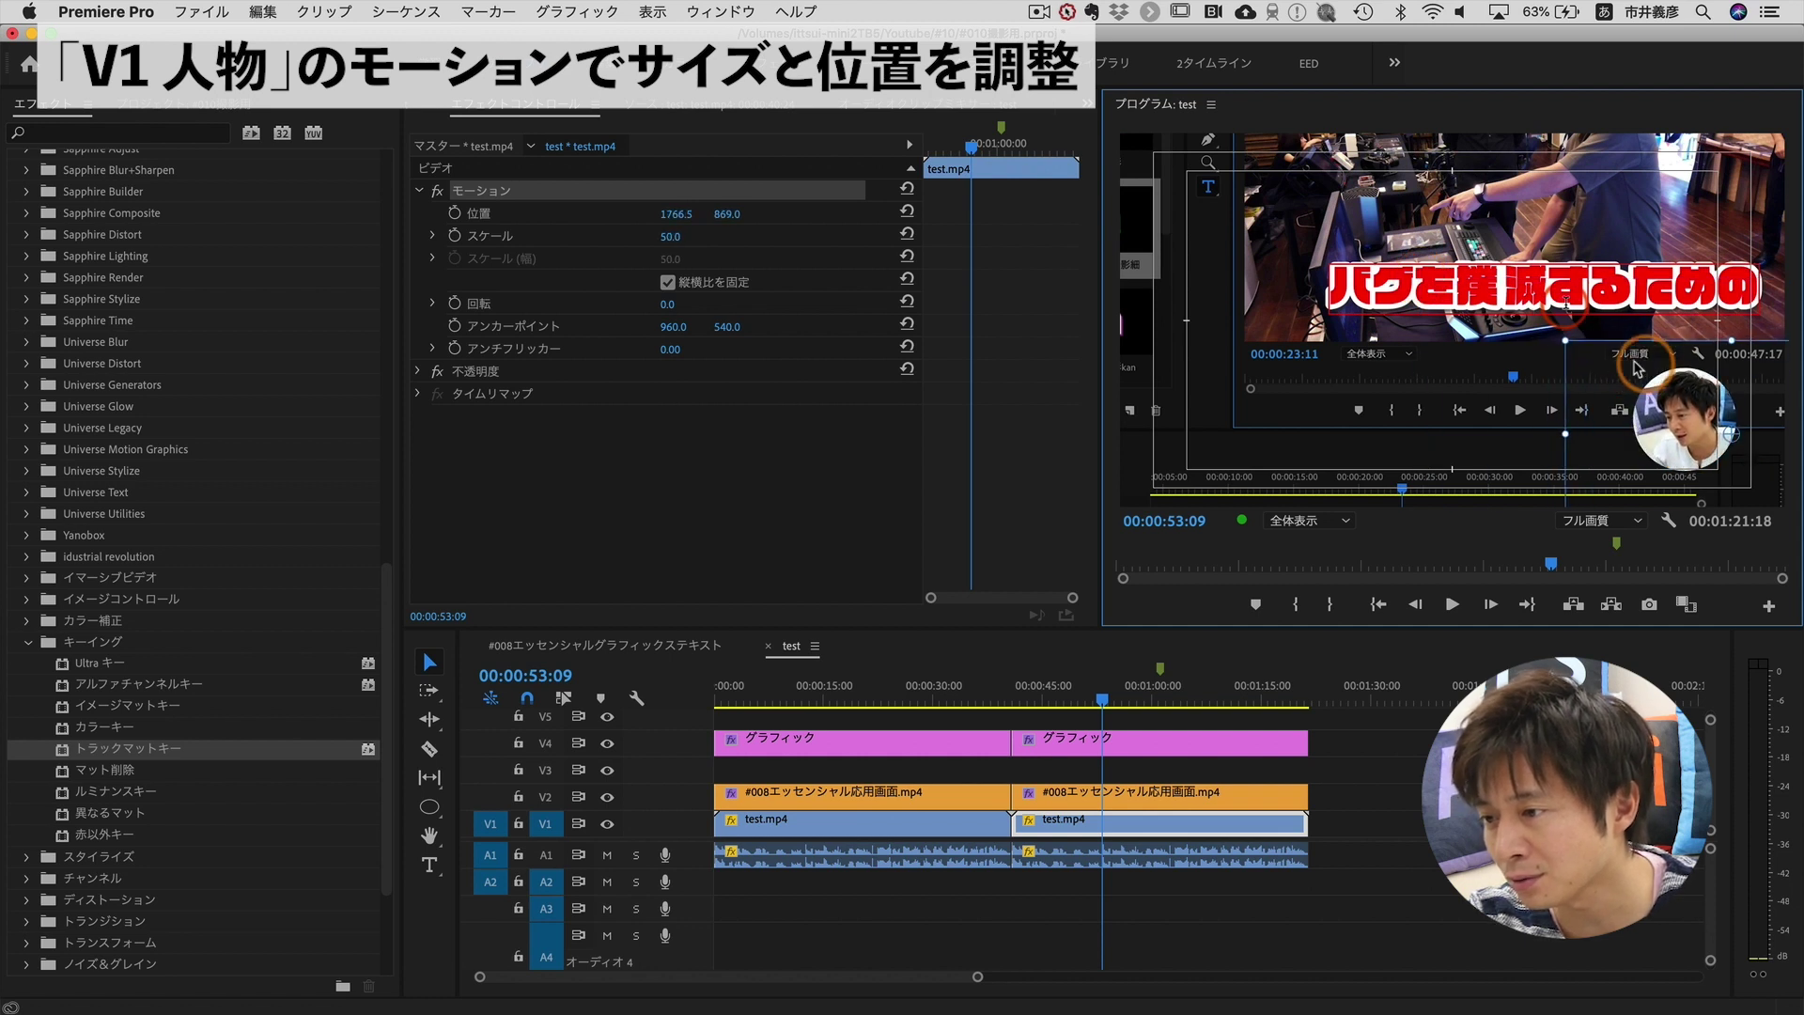
{"action": "left_click_drag", "start_coordinate": [1557, 329], "coordinate": [1574, 379]}
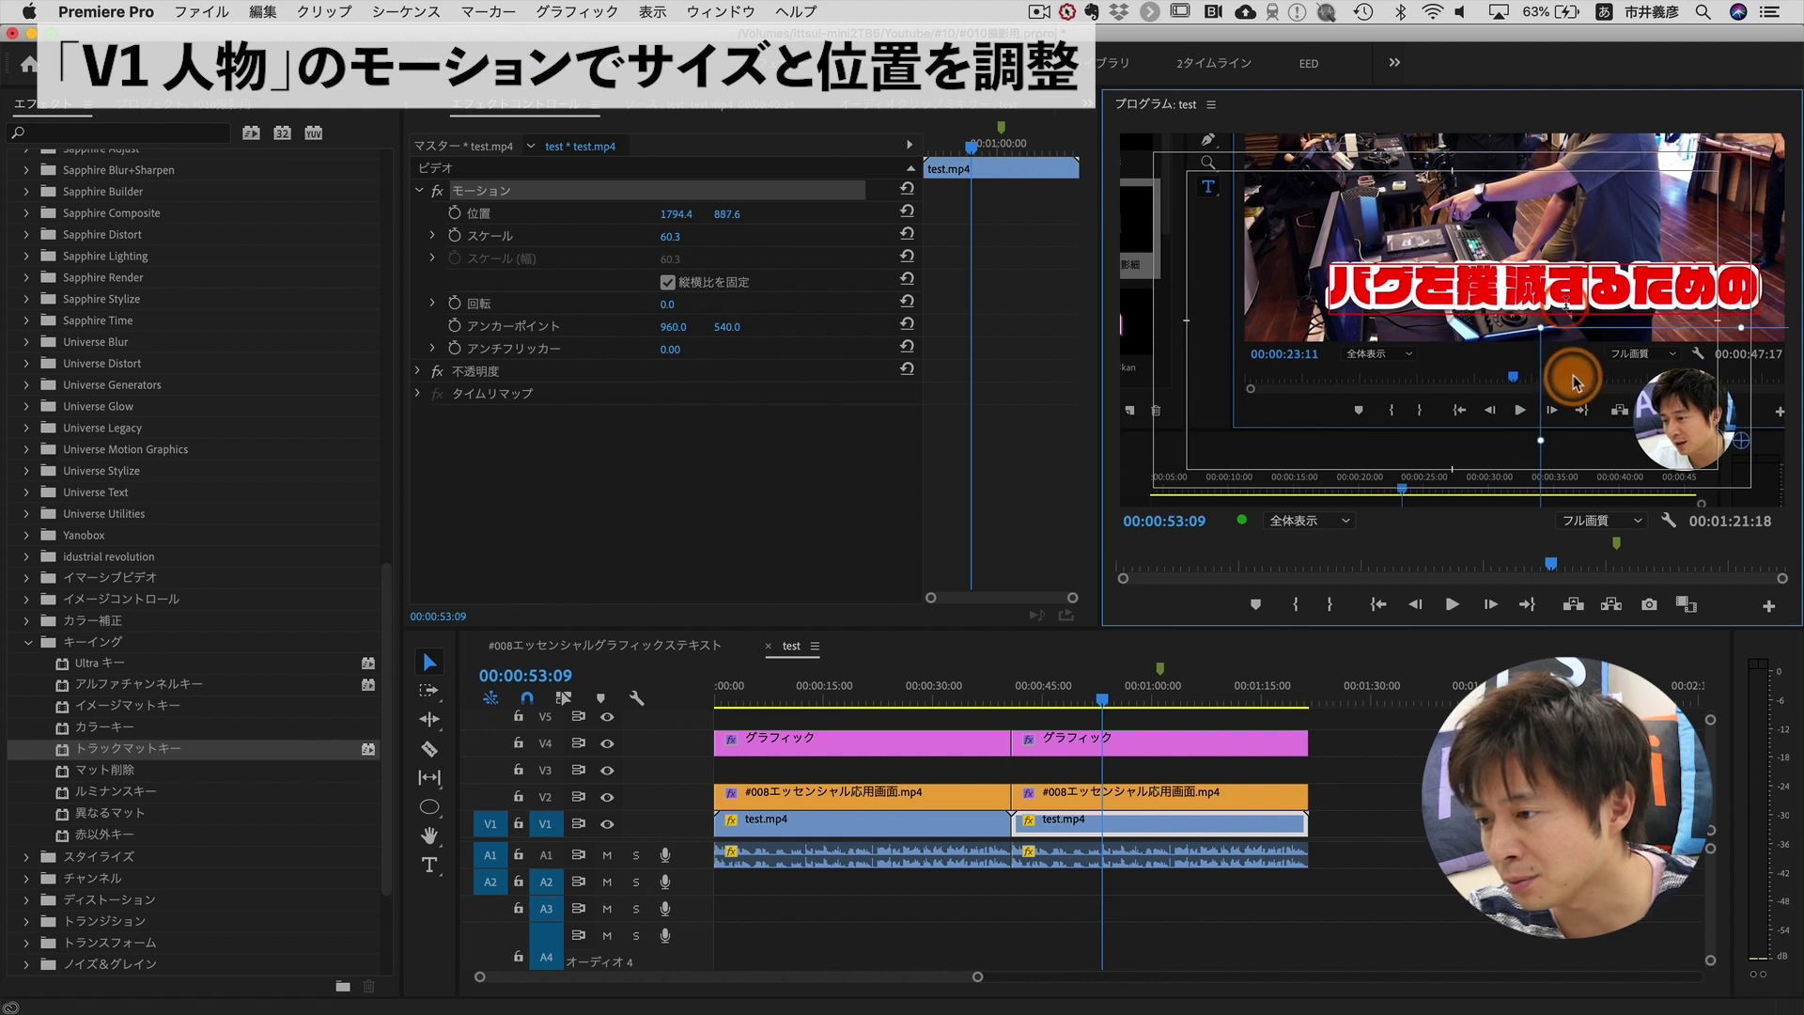
{"action": "left_click_drag", "start_coordinate": [1575, 379], "coordinate": [1569, 386]}
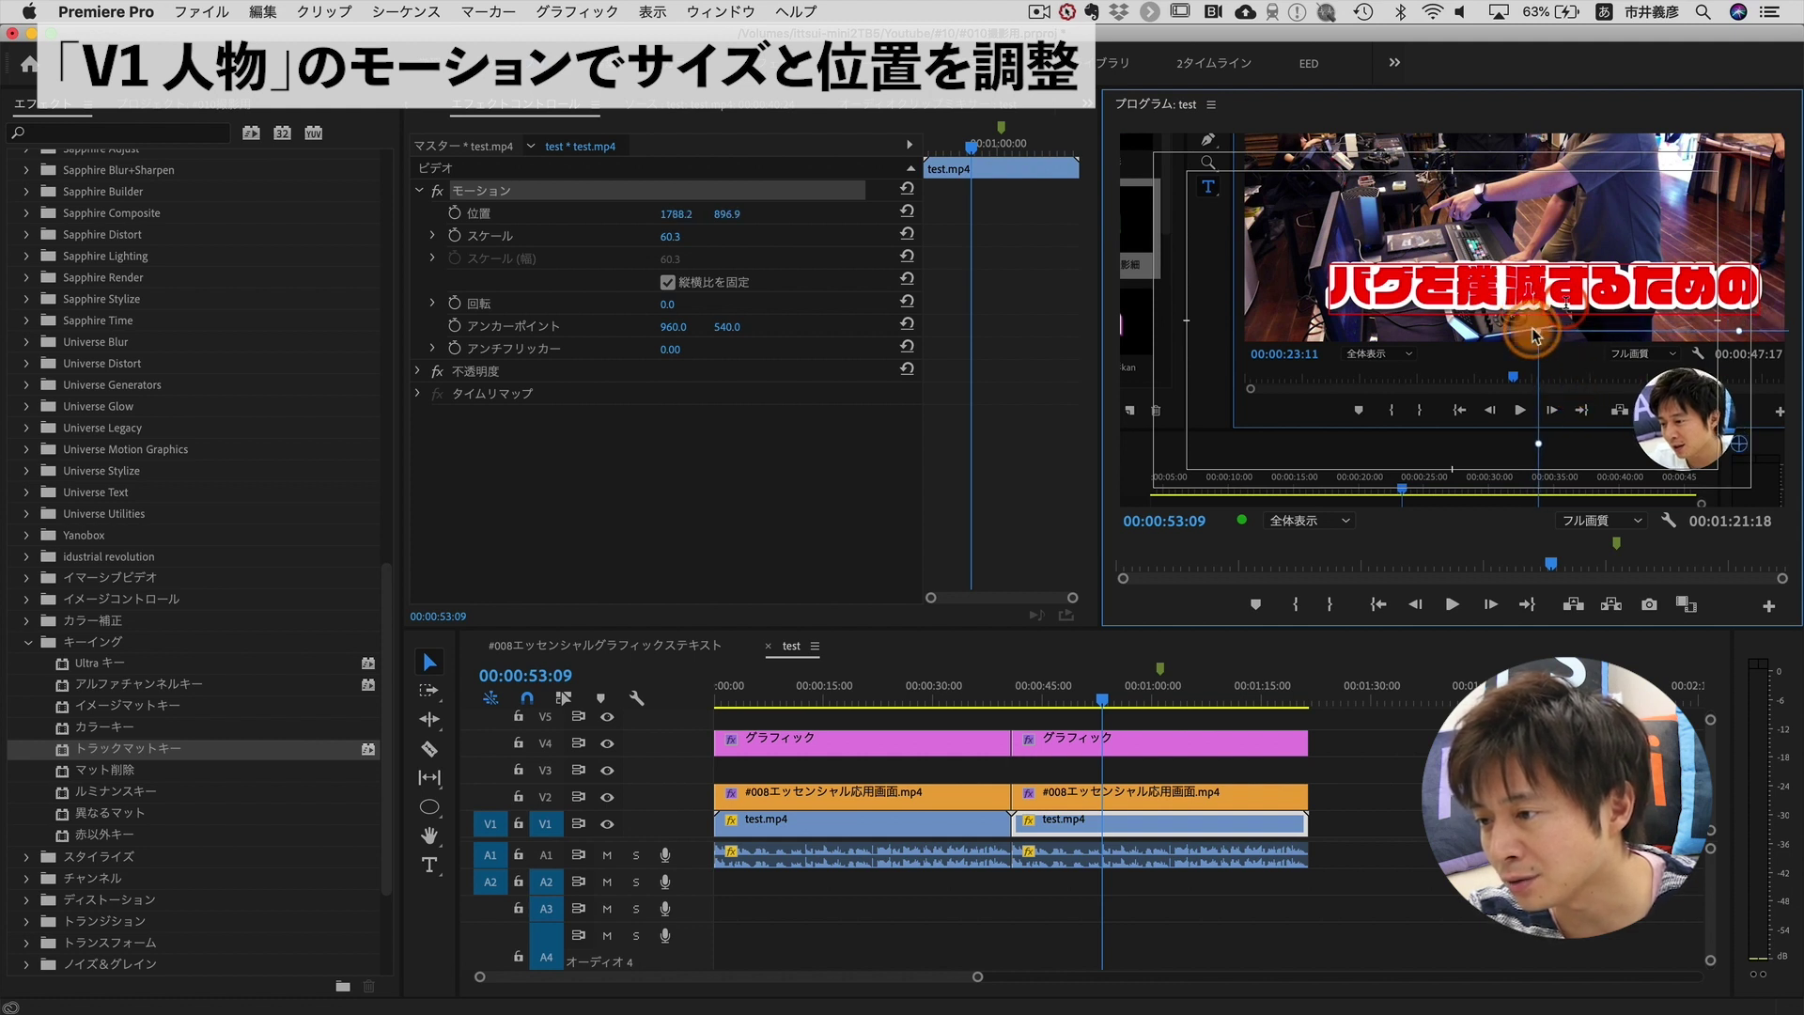
{"action": "left_click_drag", "start_coordinate": [1532, 328], "coordinate": [1572, 363]}
{"action": "left_click_drag", "start_coordinate": [1118, 693], "coordinate": [1062, 695]}
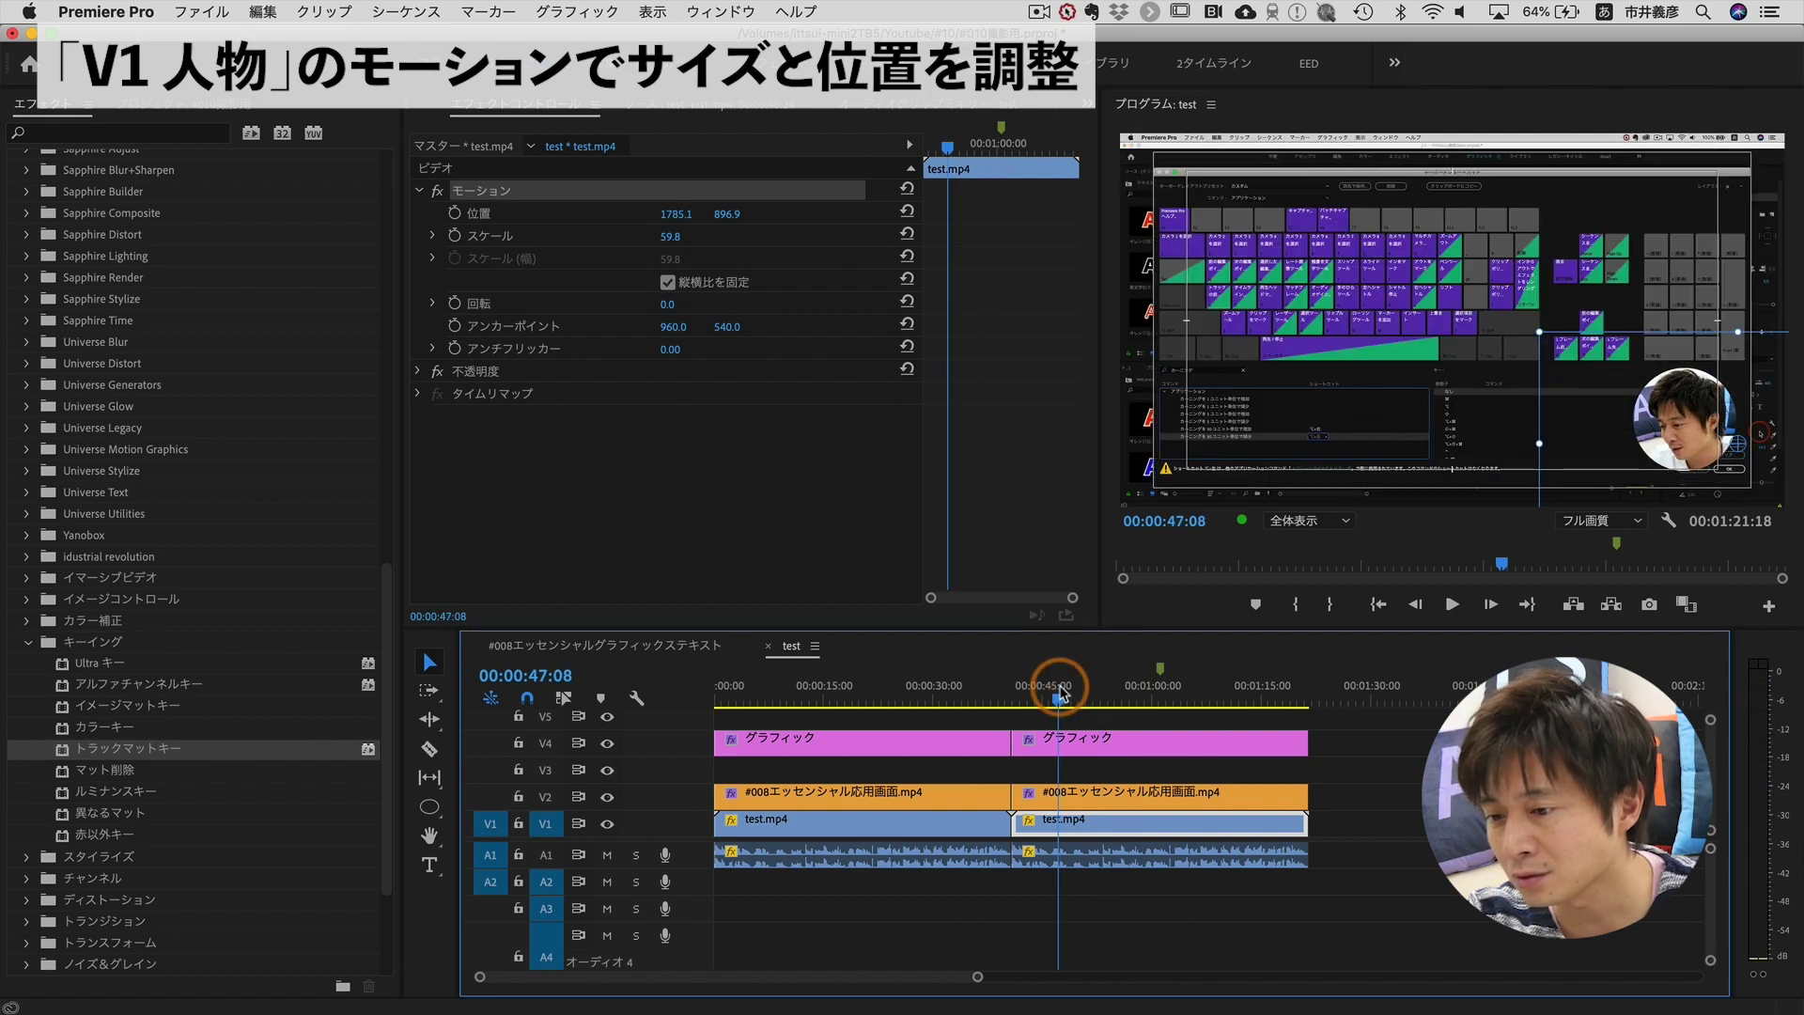
{"action": "key", "text": "Up"}
{"action": "key", "text": "space"}
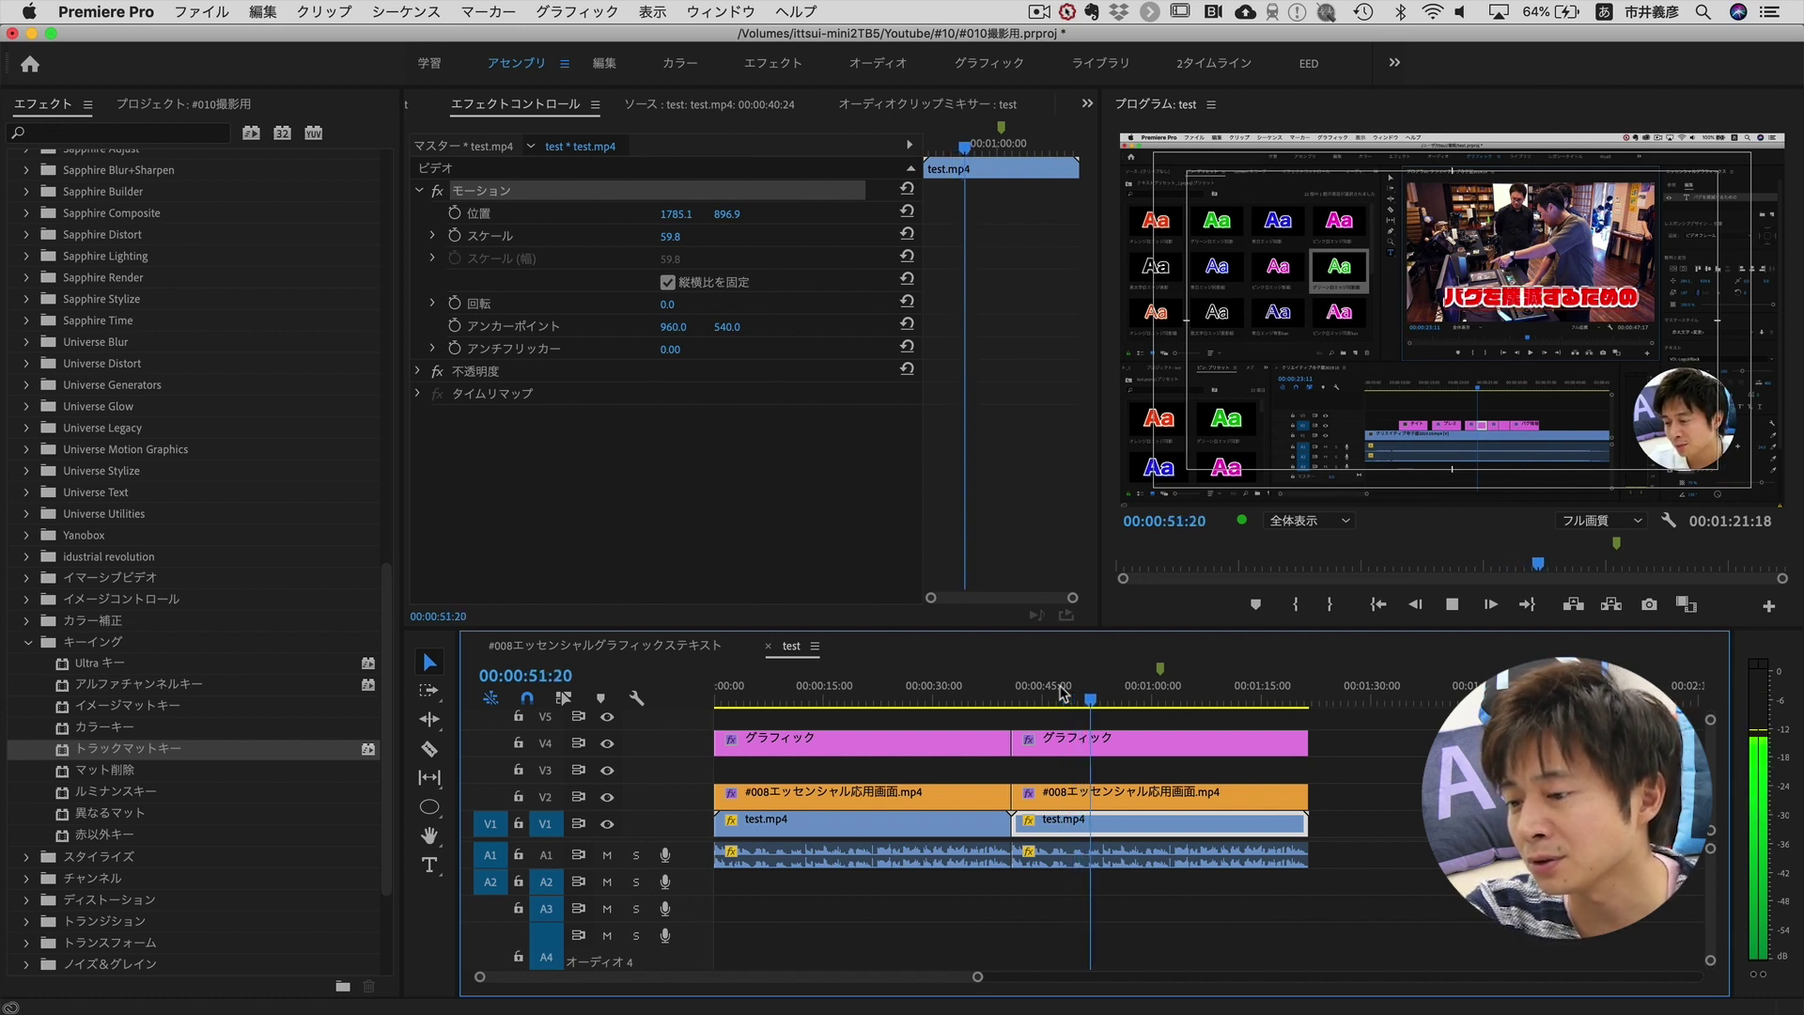
{"action": "left_click", "coordinate": [1113, 689]}
{"action": "left_click_drag", "start_coordinate": [1112, 689], "coordinate": [1196, 692]}
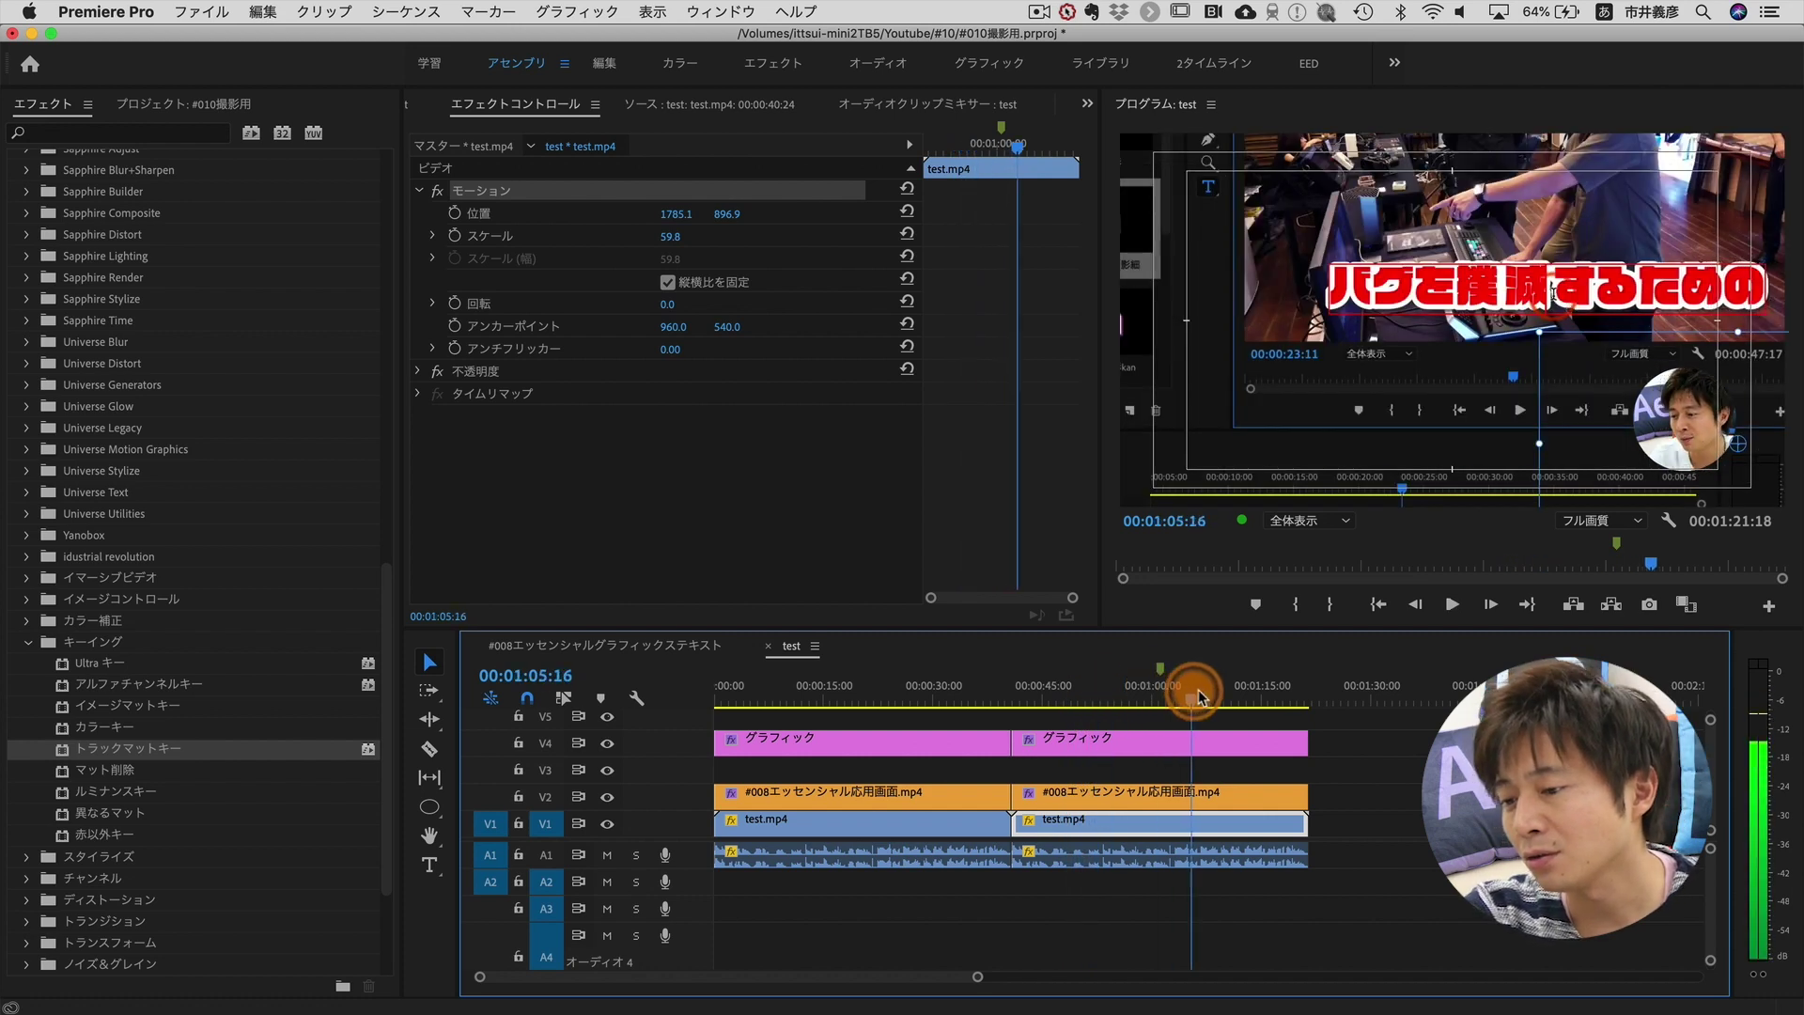
{"action": "left_click", "coordinate": [1146, 740]}
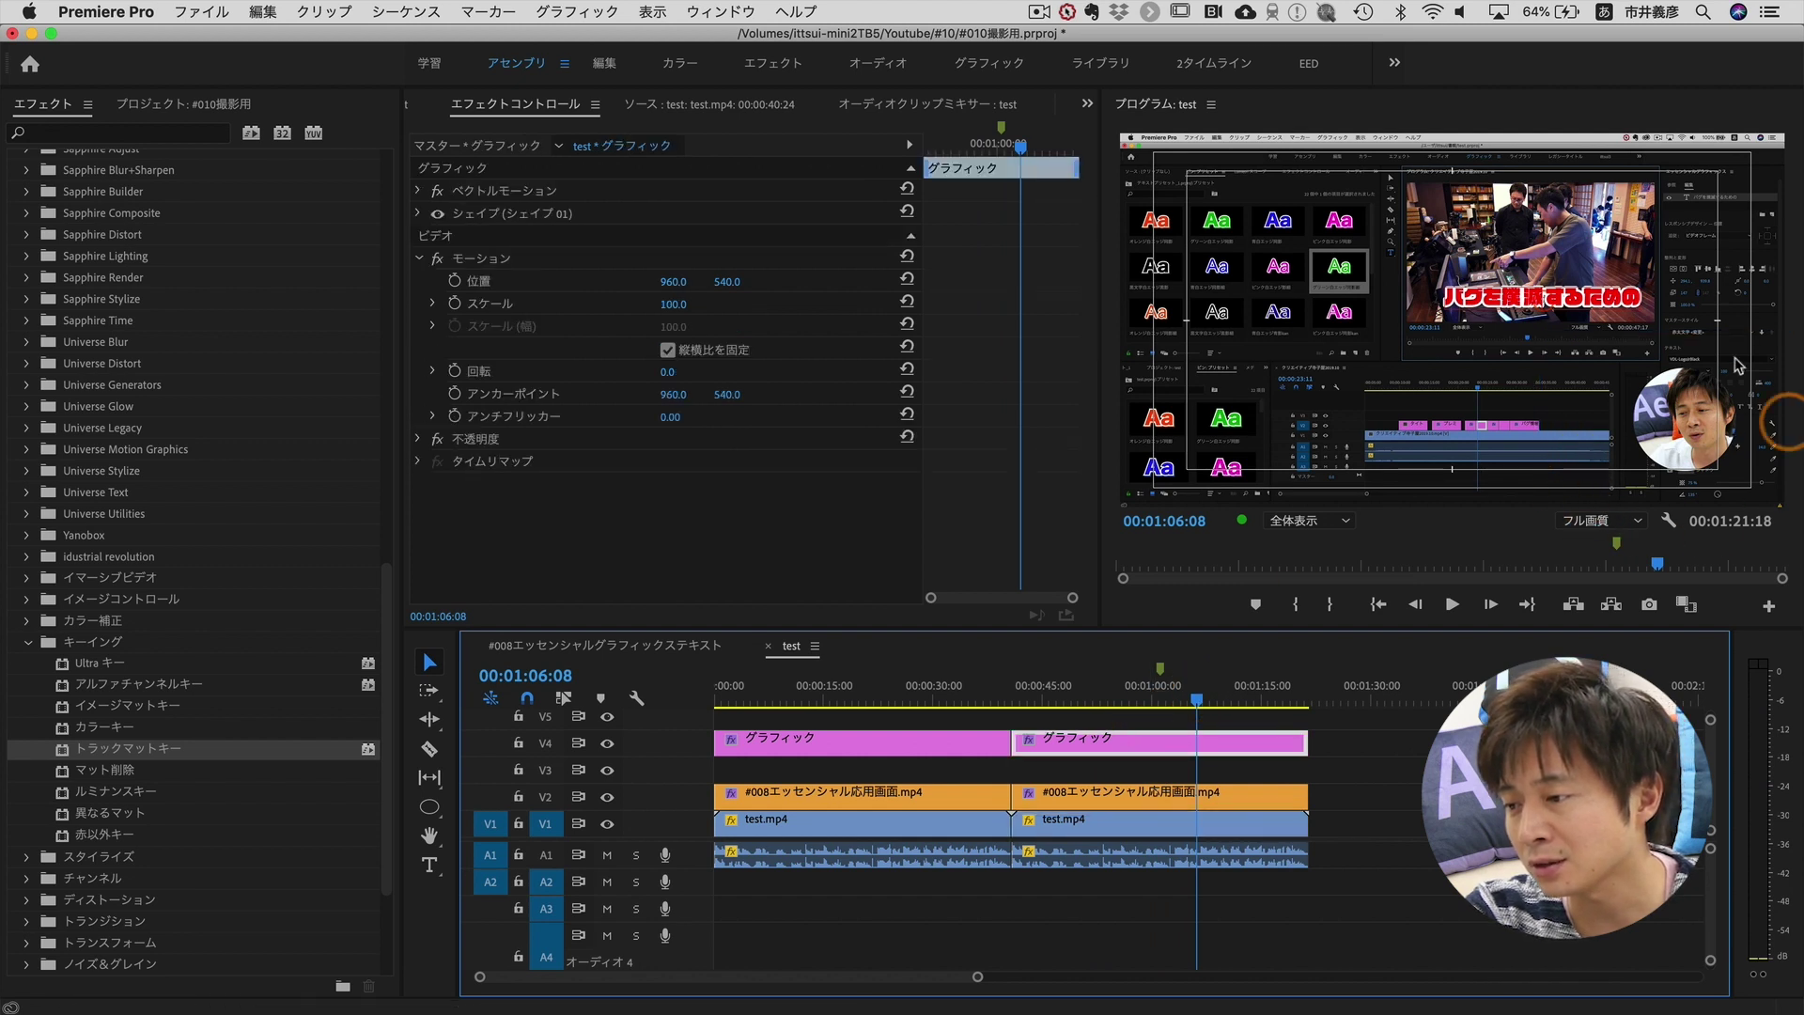
{"action": "left_click", "coordinate": [1105, 753]}
{"action": "left_click", "coordinate": [1123, 801]}
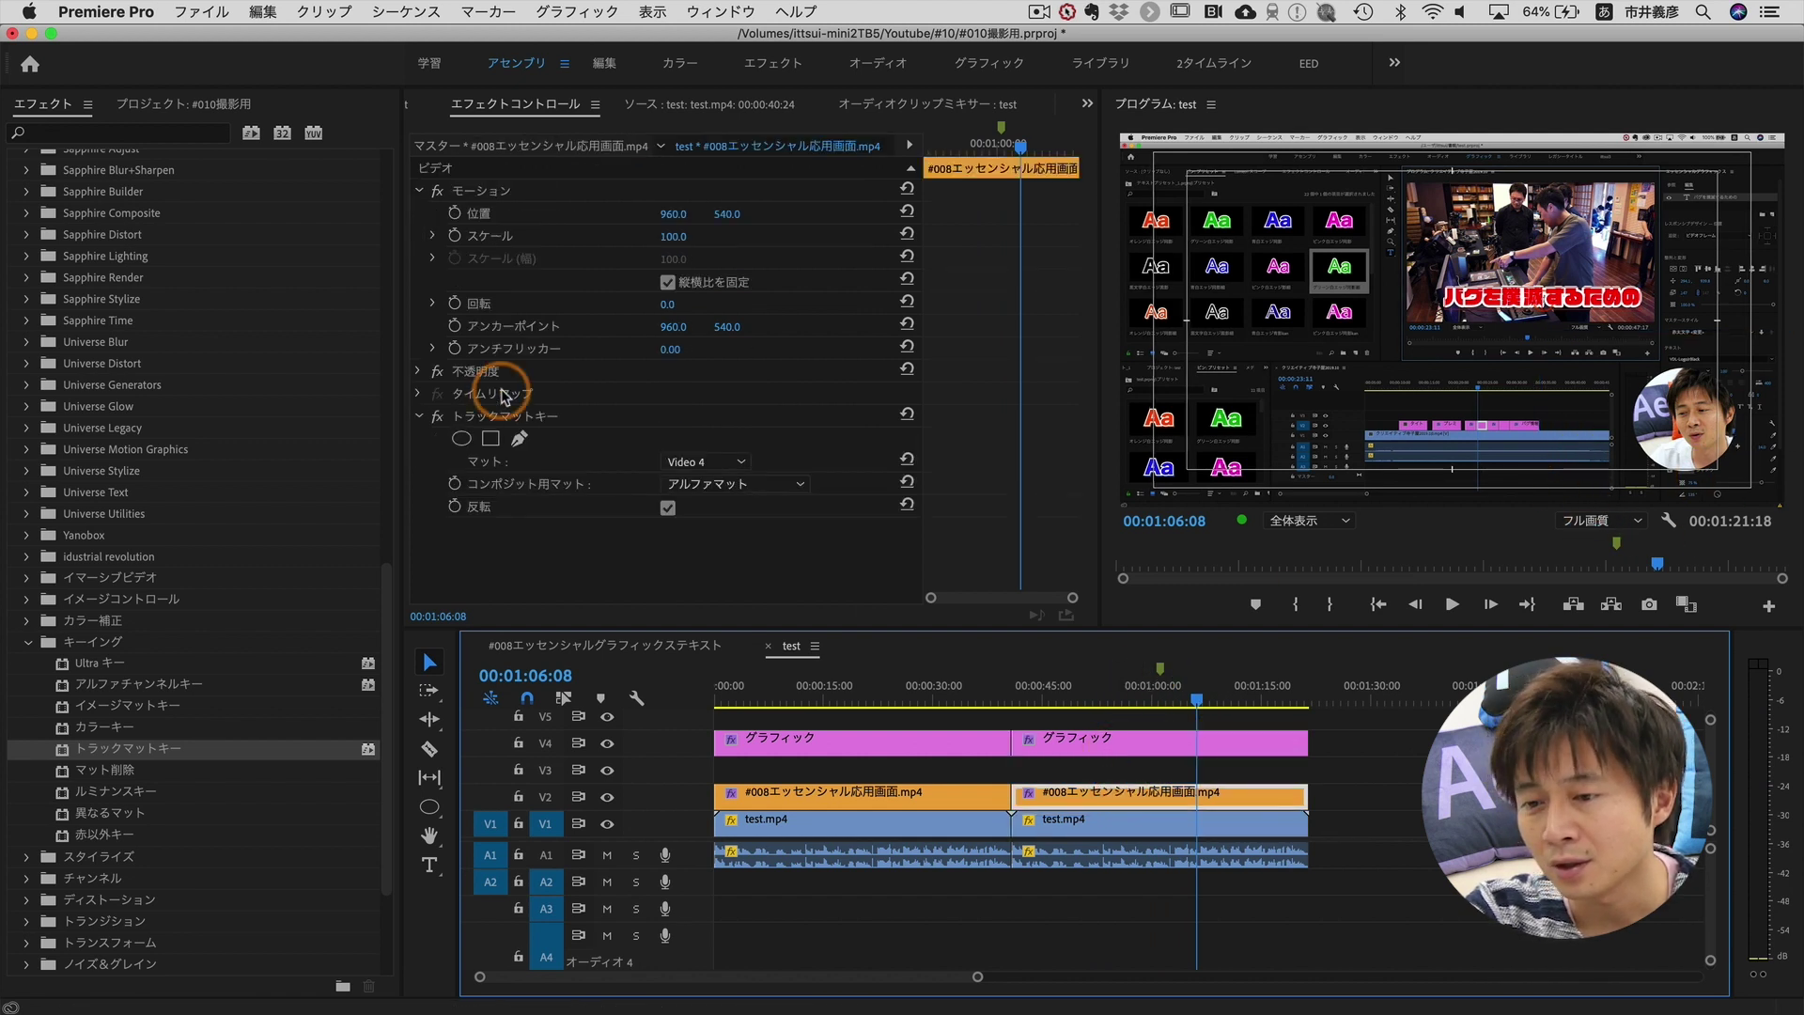
{"action": "left_click_drag", "start_coordinate": [129, 748], "coordinate": [503, 390]}
{"action": "left_click", "coordinate": [714, 461]}
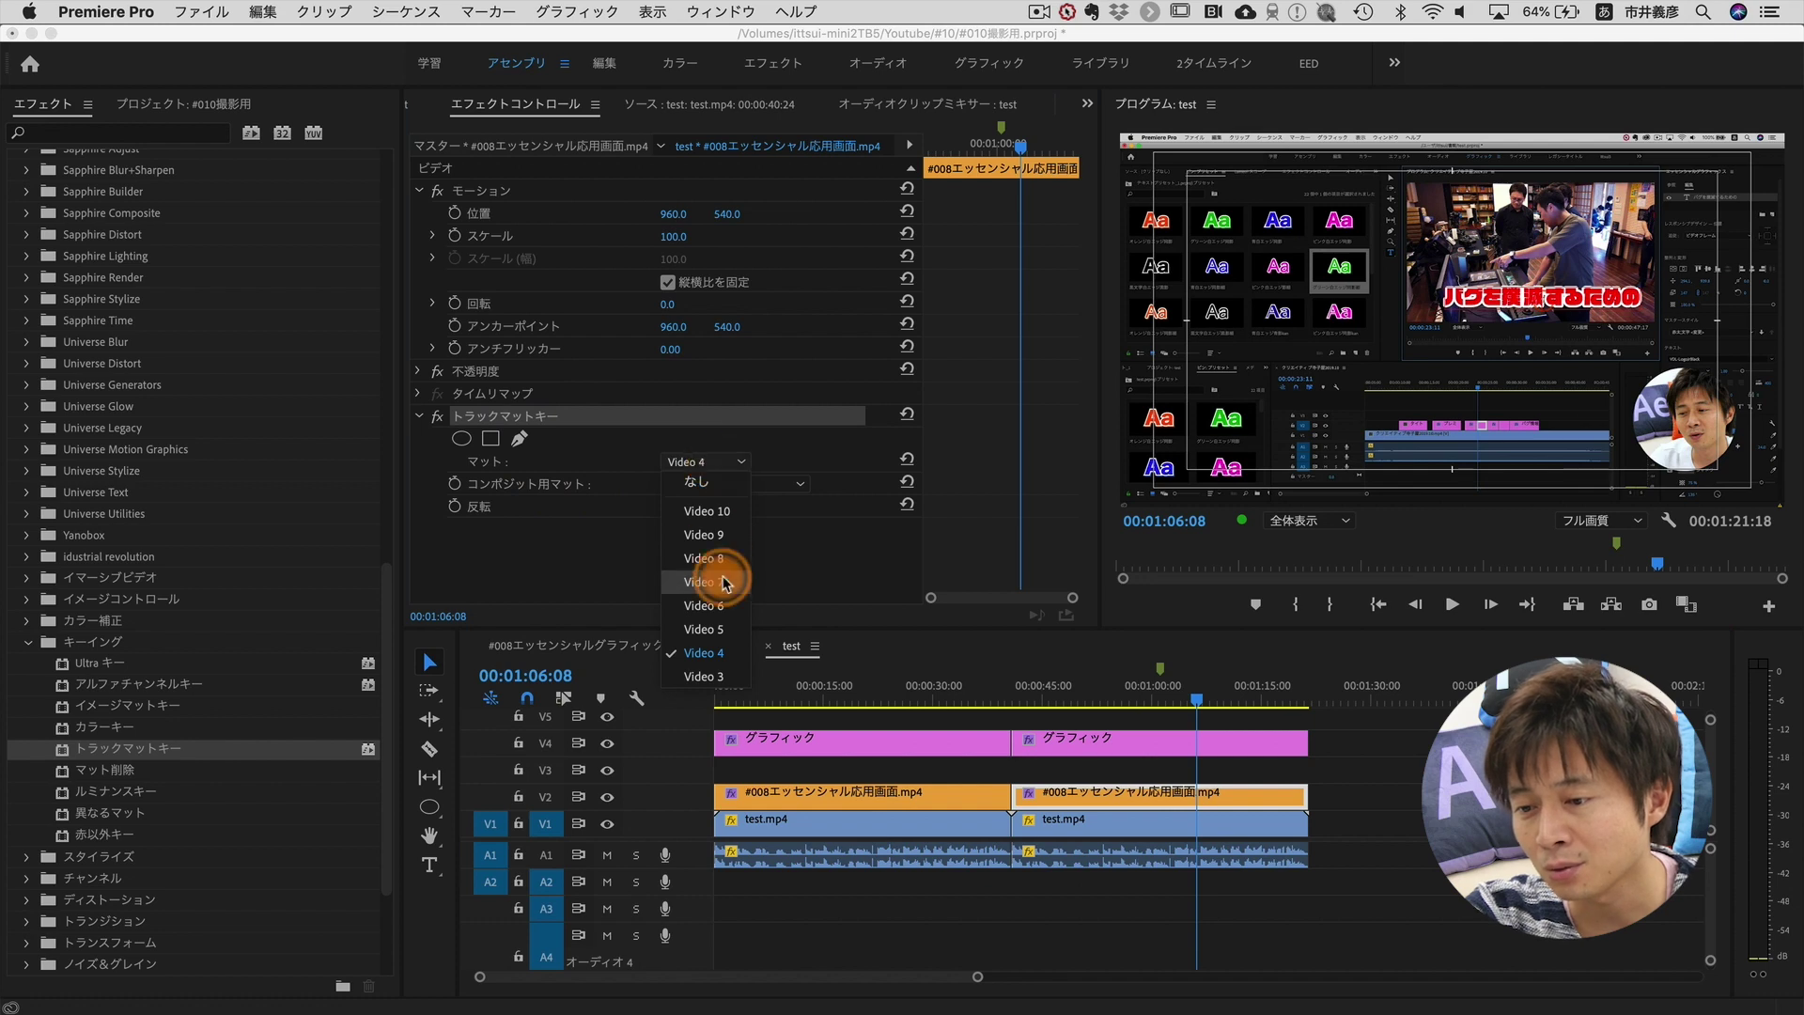
{"action": "left_click", "coordinate": [714, 650]}
{"action": "left_click", "coordinate": [773, 527]}
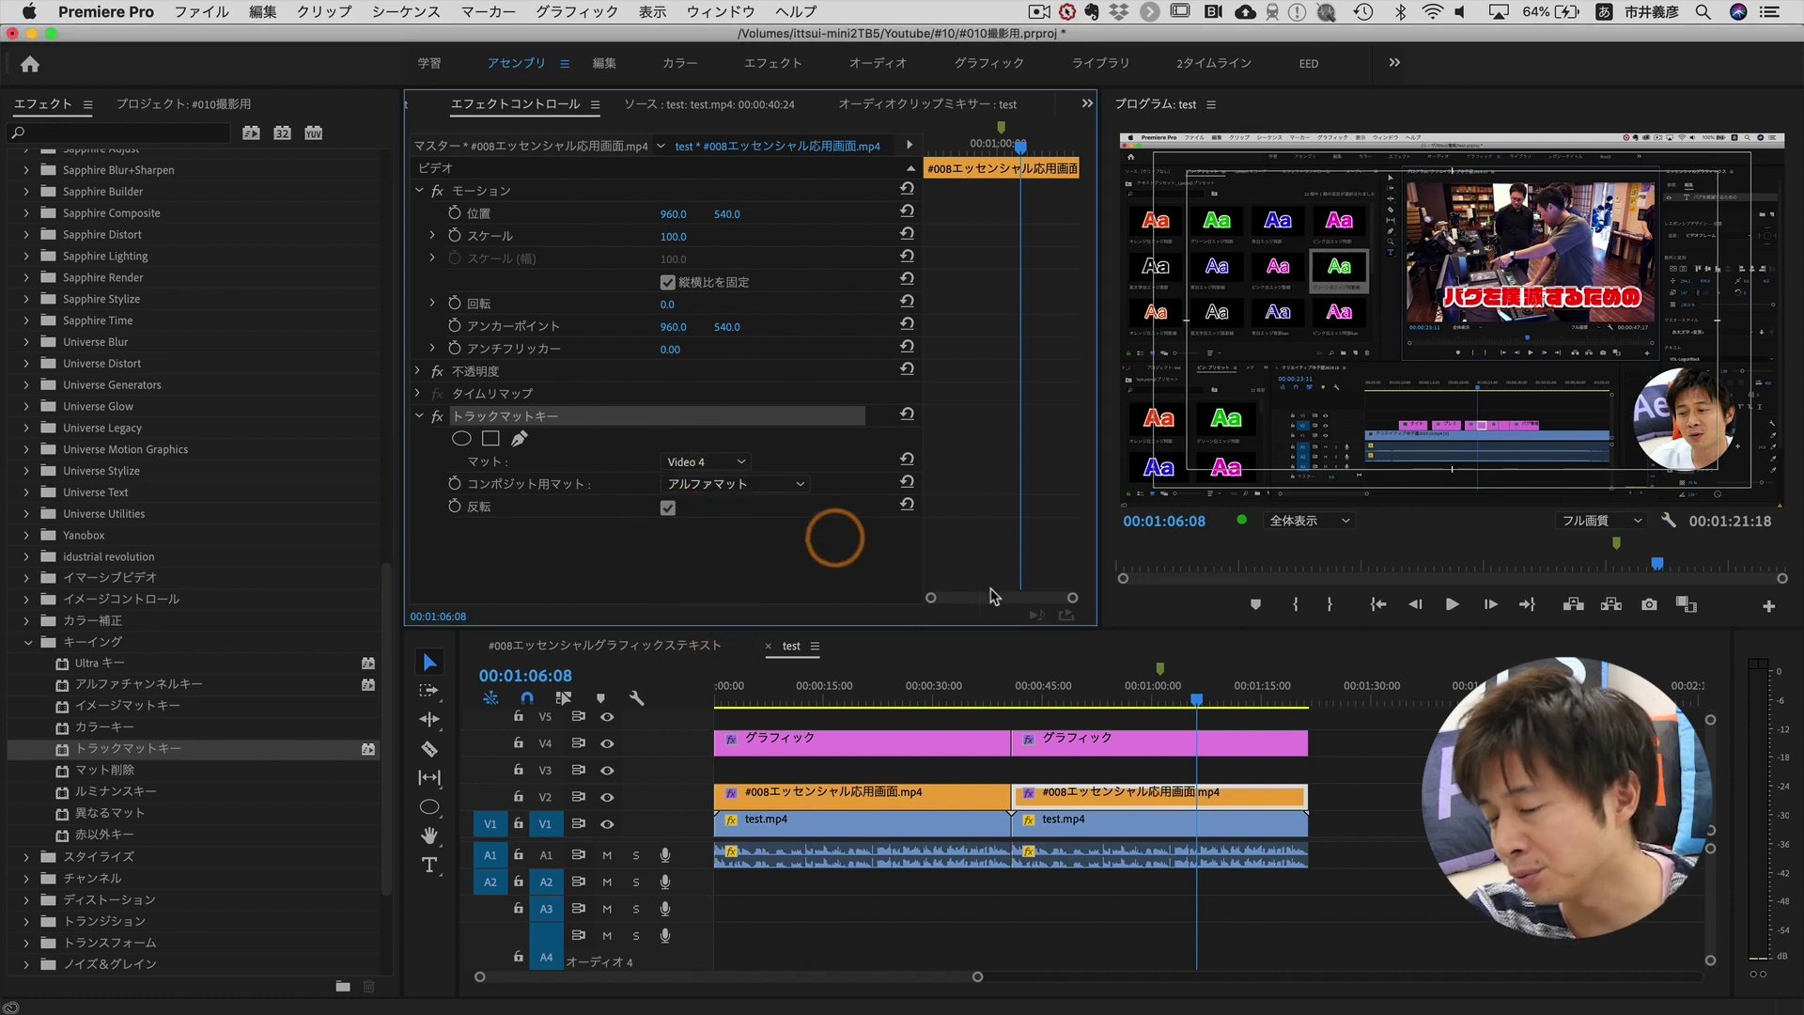
{"action": "mouse_move", "coordinate": [1165, 694]}
{"action": "left_mouse_down"}
{"action": "mouse_move", "coordinate": [1205, 695]}
{"action": "mouse_move", "coordinate": [1158, 711]}
{"action": "left_mouse_up"}
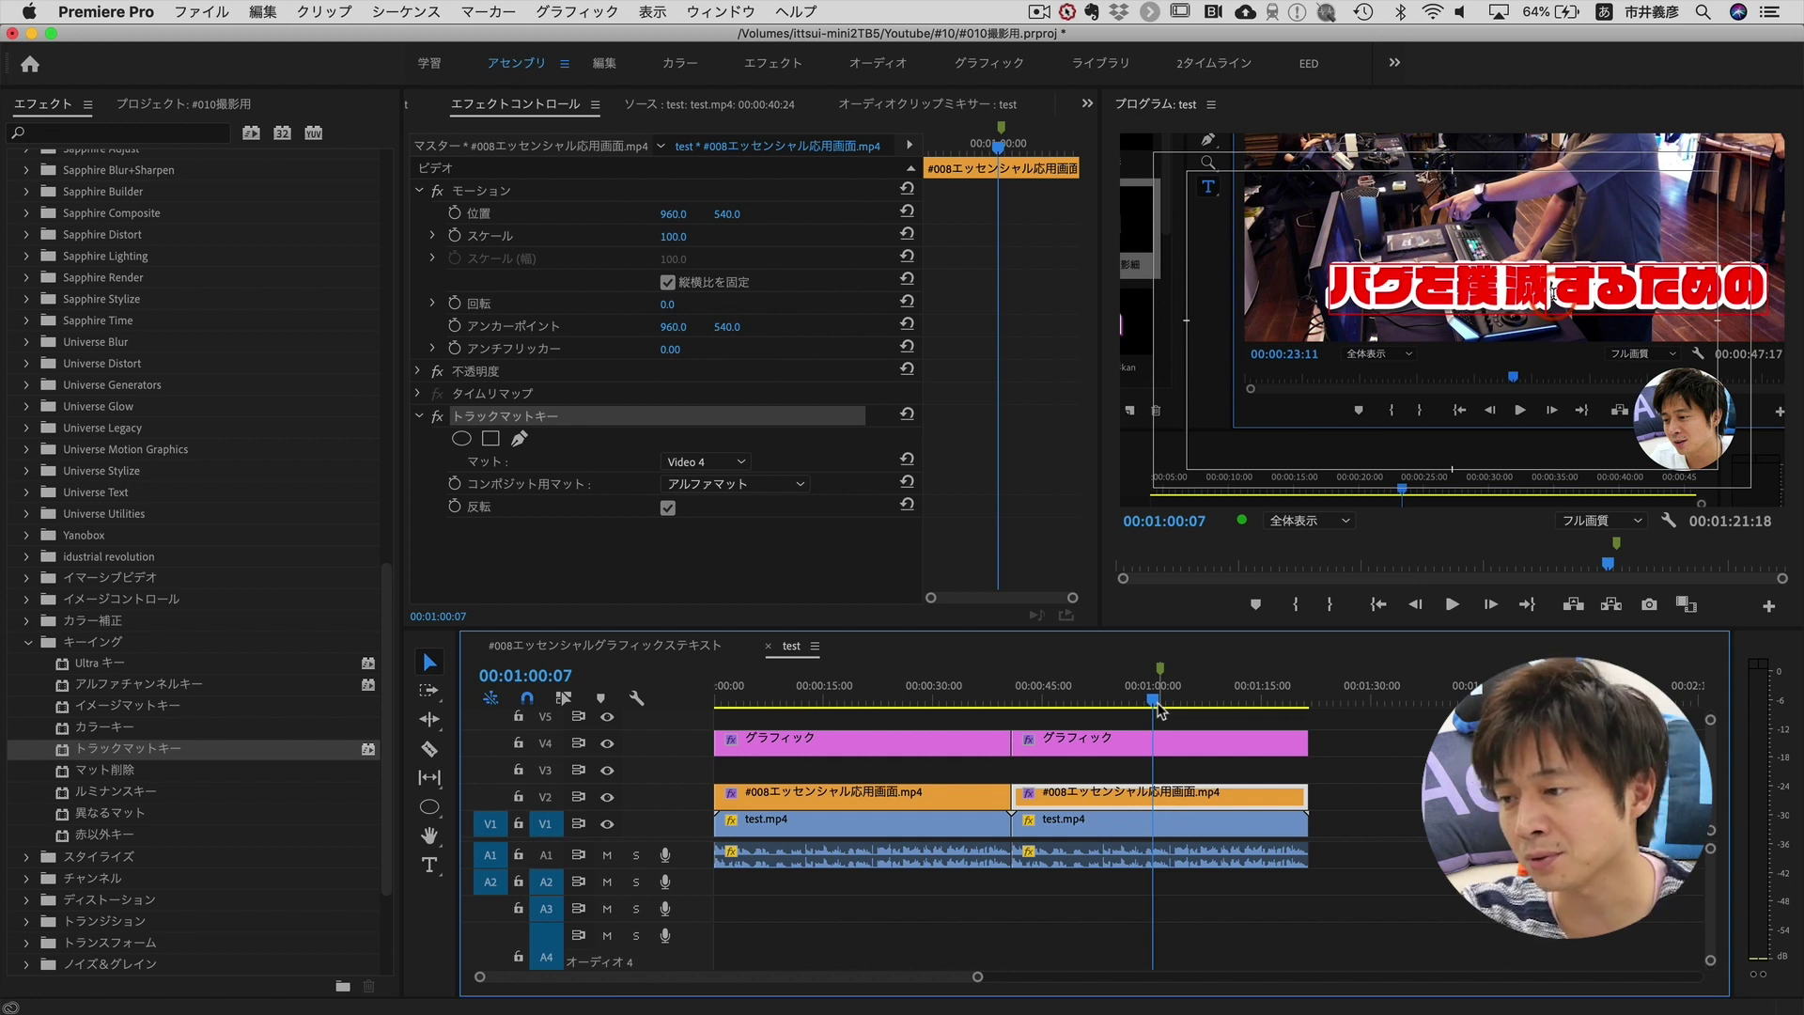
{"action": "left_click_drag", "start_coordinate": [1143, 706], "coordinate": [1170, 702]}
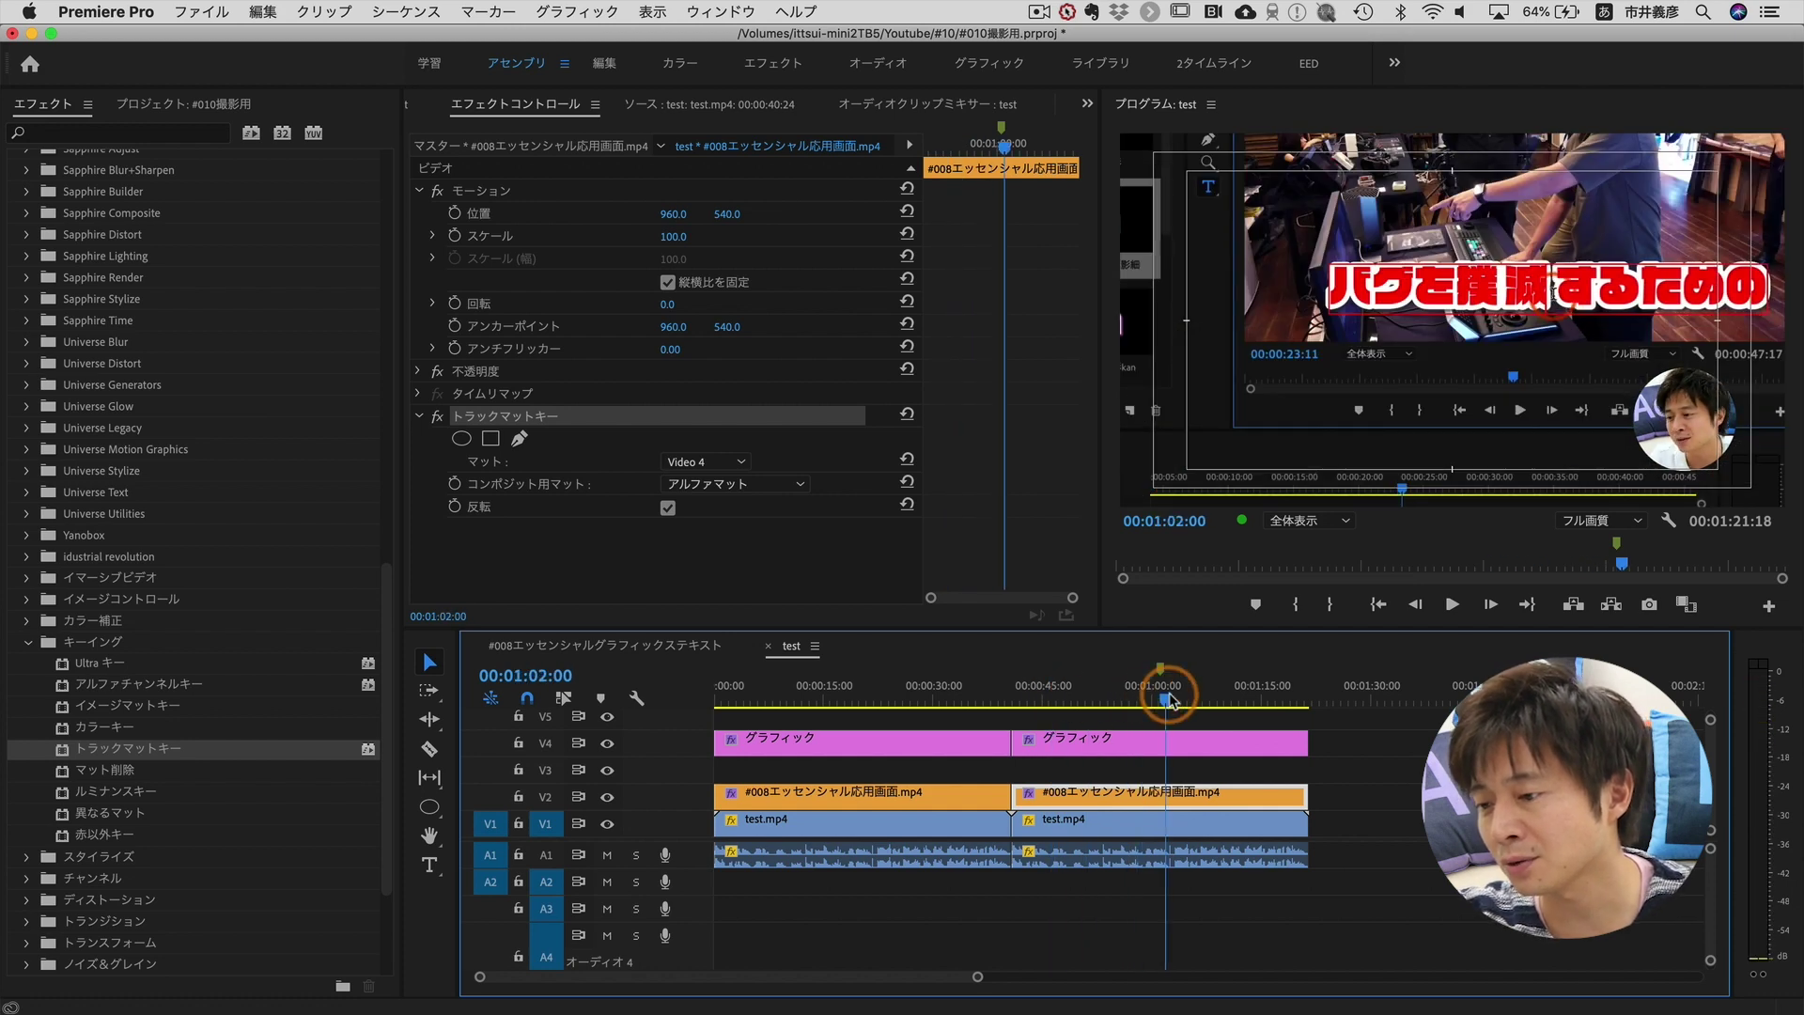